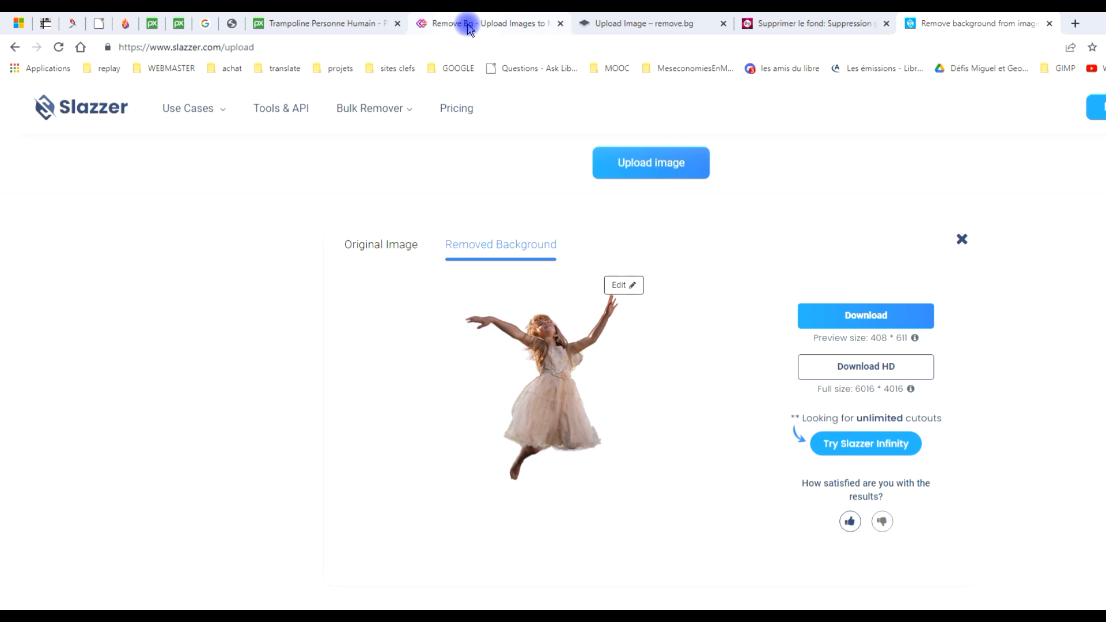
Look through the open background-removal sites, comparing the girl cutouts on erase.bg, remove.bg and the other services.
{"action": "mouse_move", "coordinate": [470, 29]}
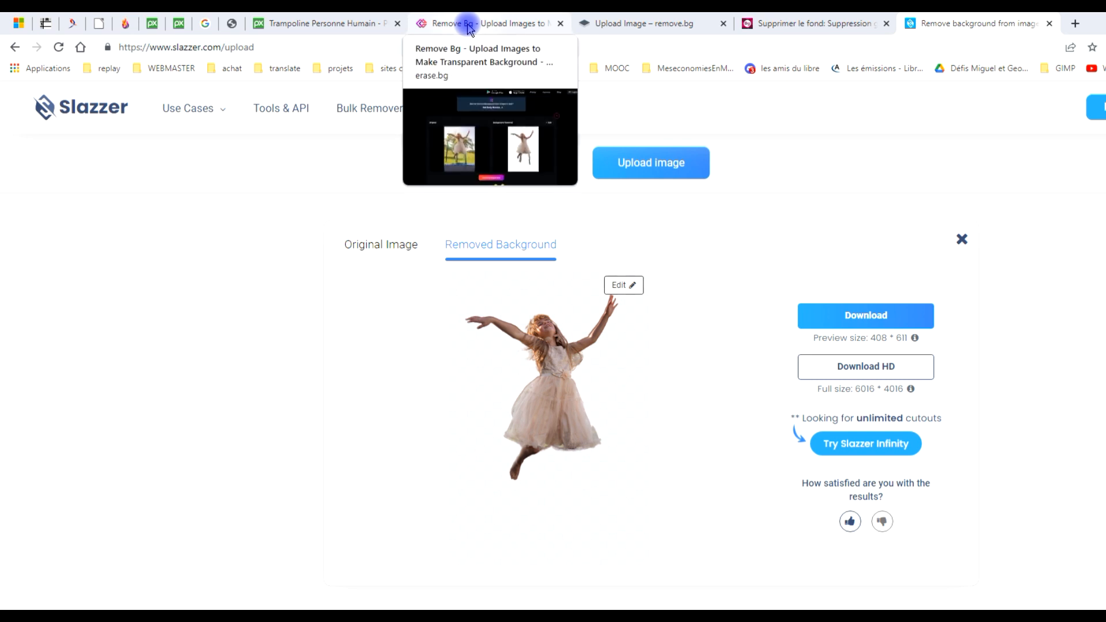
{"action": "left_click", "coordinate": [496, 23]}
{"action": "left_click", "coordinate": [631, 24]}
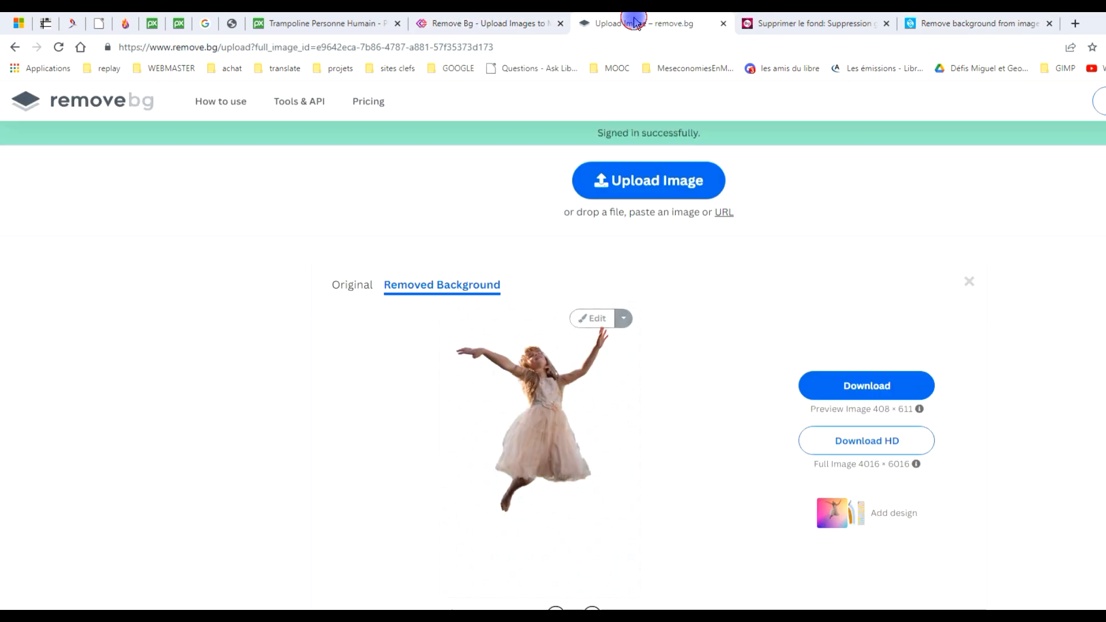
{"action": "mouse_move", "coordinate": [840, 17]}
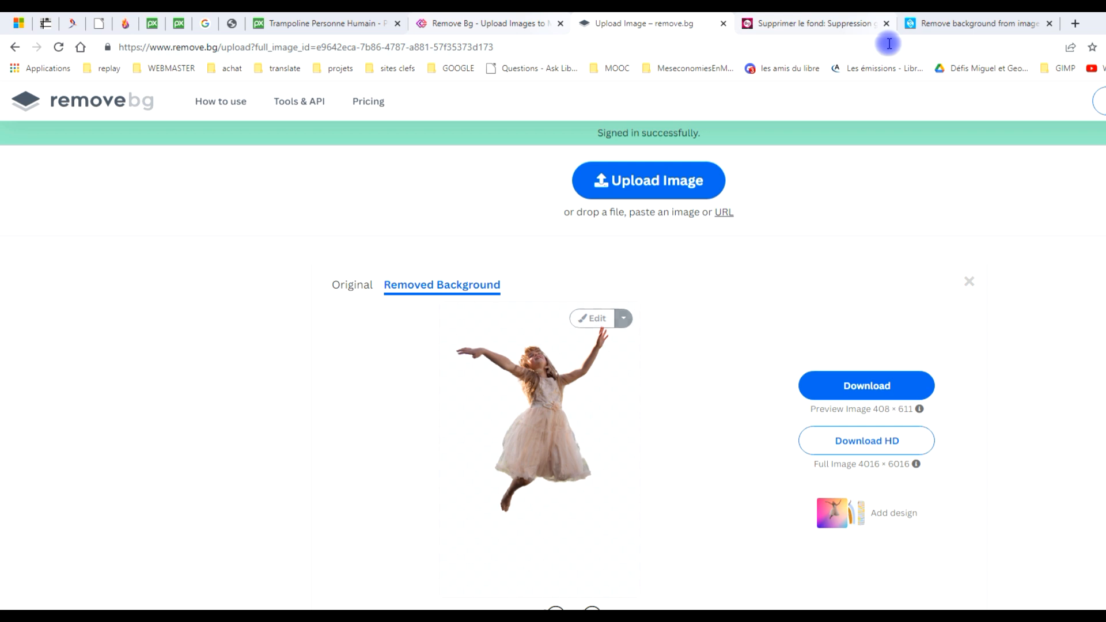
{"action": "left_click", "coordinate": [809, 22]}
{"action": "left_click", "coordinate": [933, 19]}
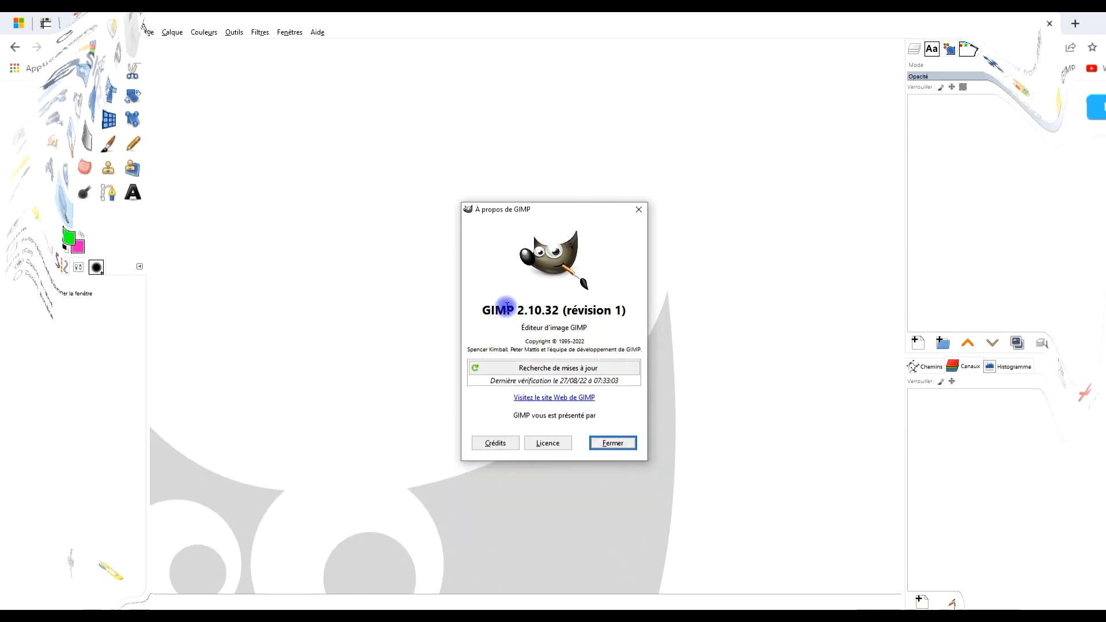
Check the version shown in GIMP's About dialog, then close the dialog and minimise the GIMP window.
{"action": "left_click_drag", "start_coordinate": [481, 312], "coordinate": [628, 311]}
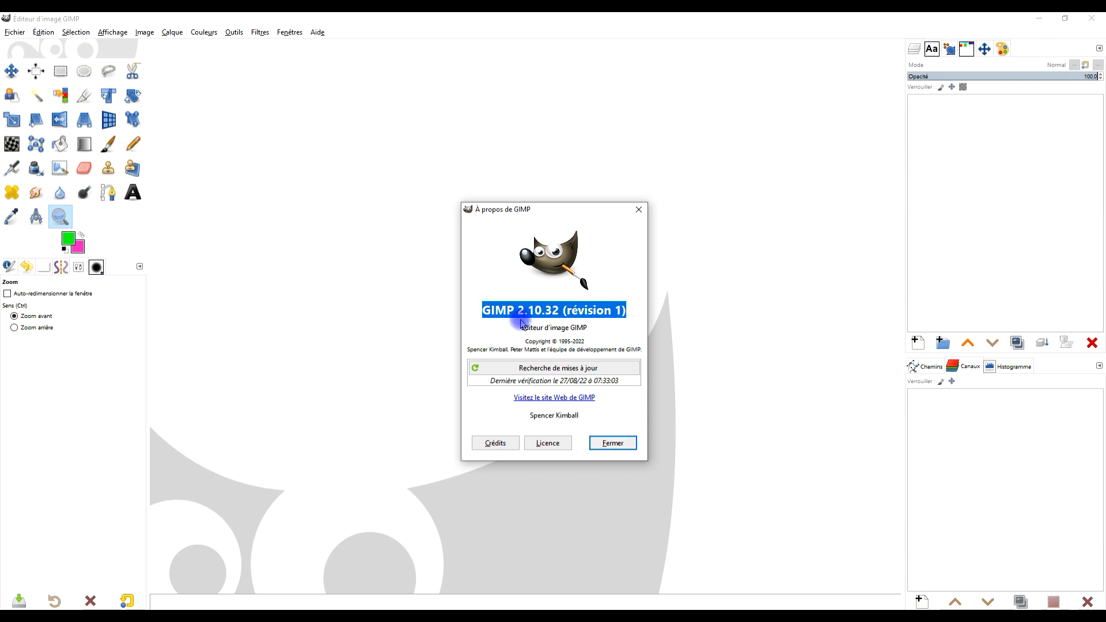
{"action": "left_click", "coordinate": [612, 443]}
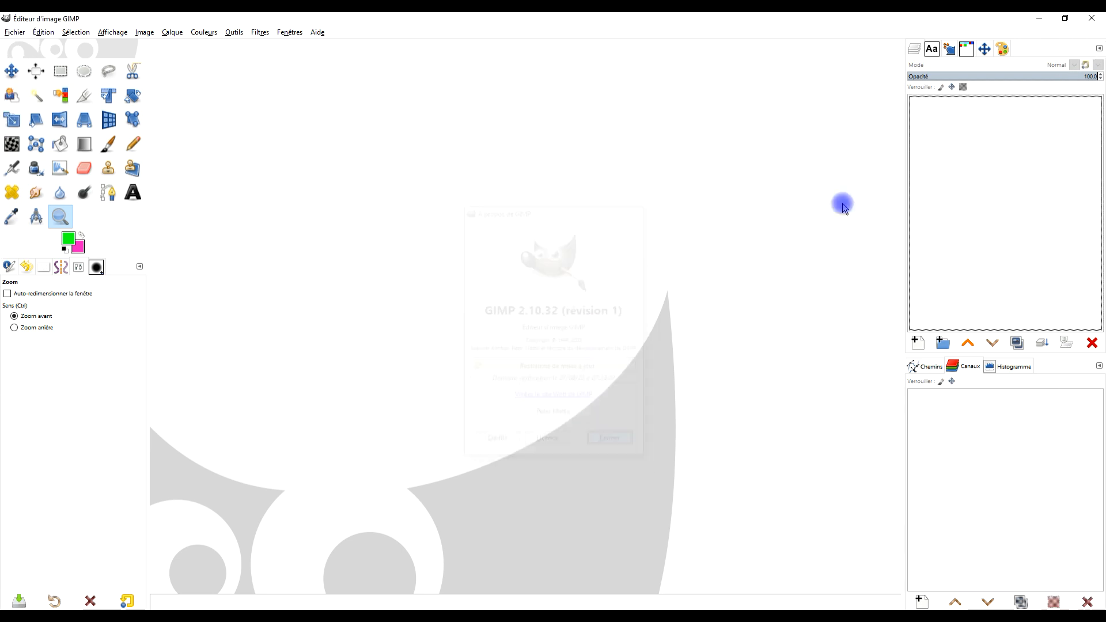
{"action": "left_click", "coordinate": [1040, 22]}
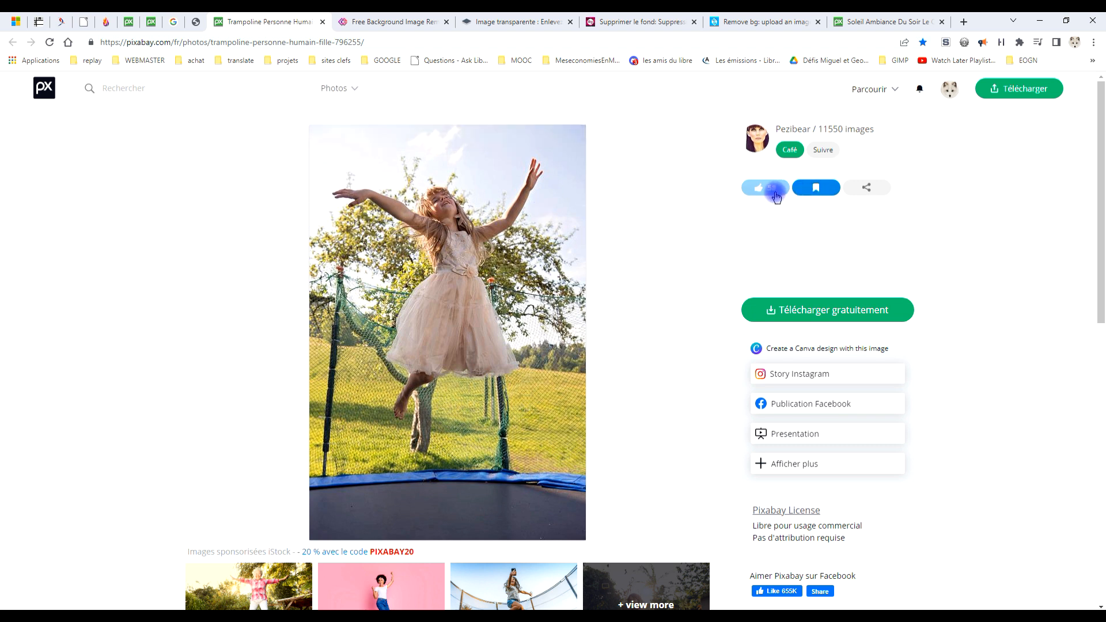
Download the Pixabay trampoline photo at 4016×6016 into Téléchargements, overwriting trampoline-796255.jpg.
{"action": "left_click", "coordinate": [829, 311]}
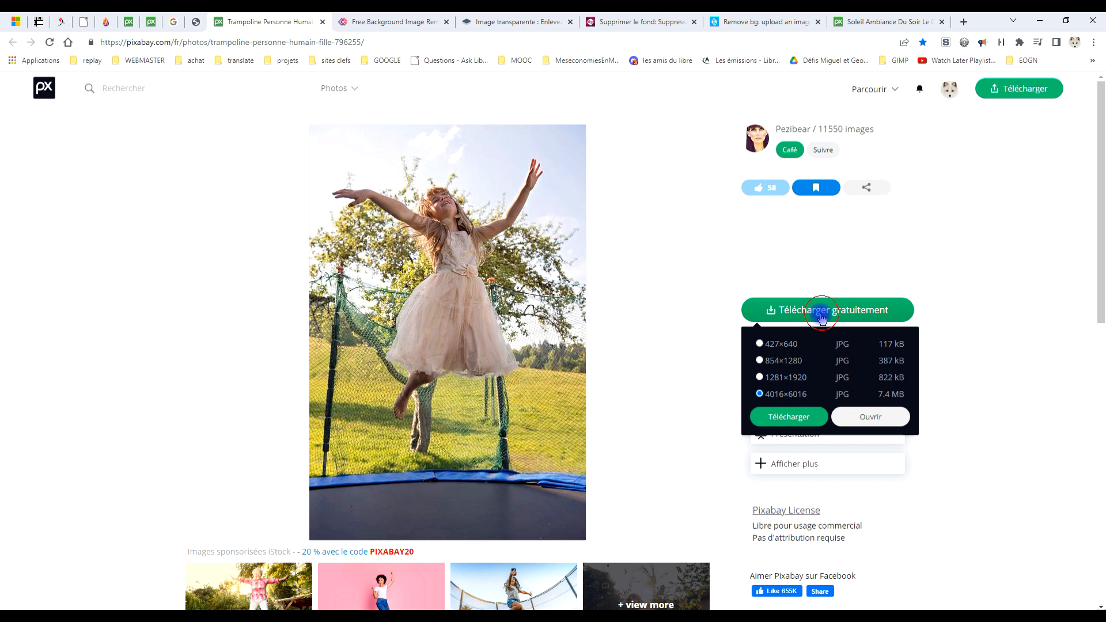
{"action": "left_click", "coordinate": [798, 418]}
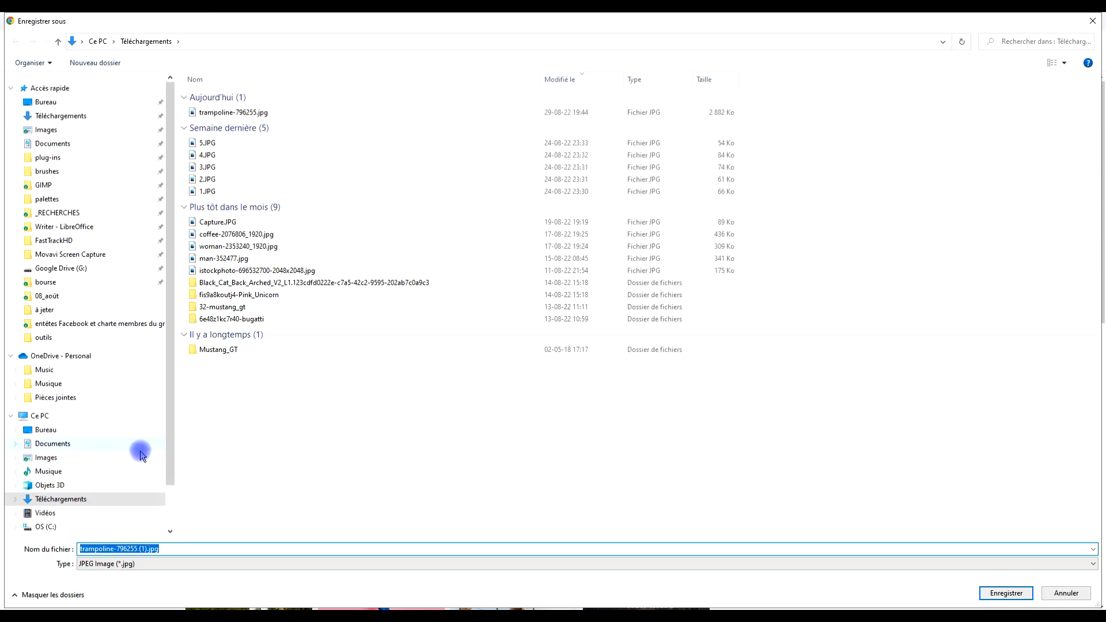
{"action": "left_click", "coordinate": [237, 112]}
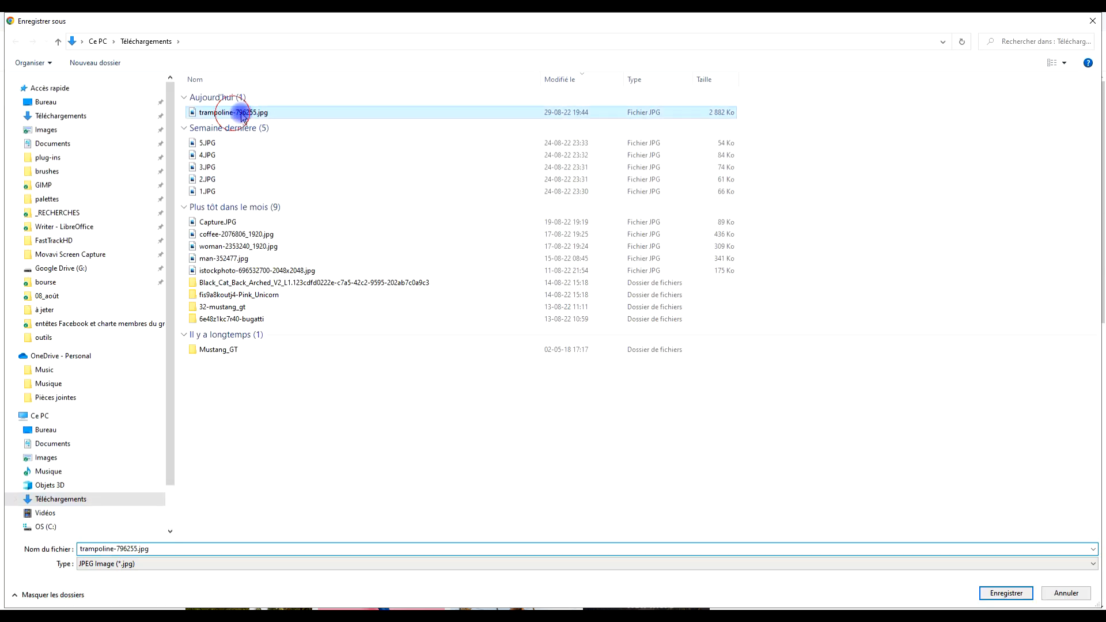
{"action": "left_click", "coordinate": [1005, 593]}
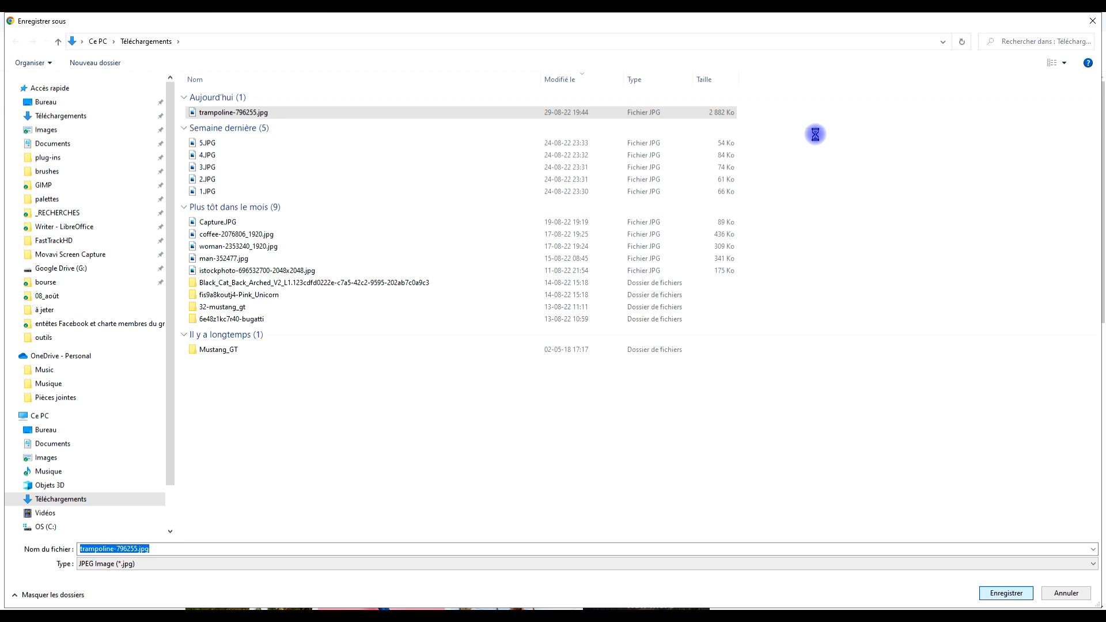
{"action": "left_click", "coordinate": [582, 320]}
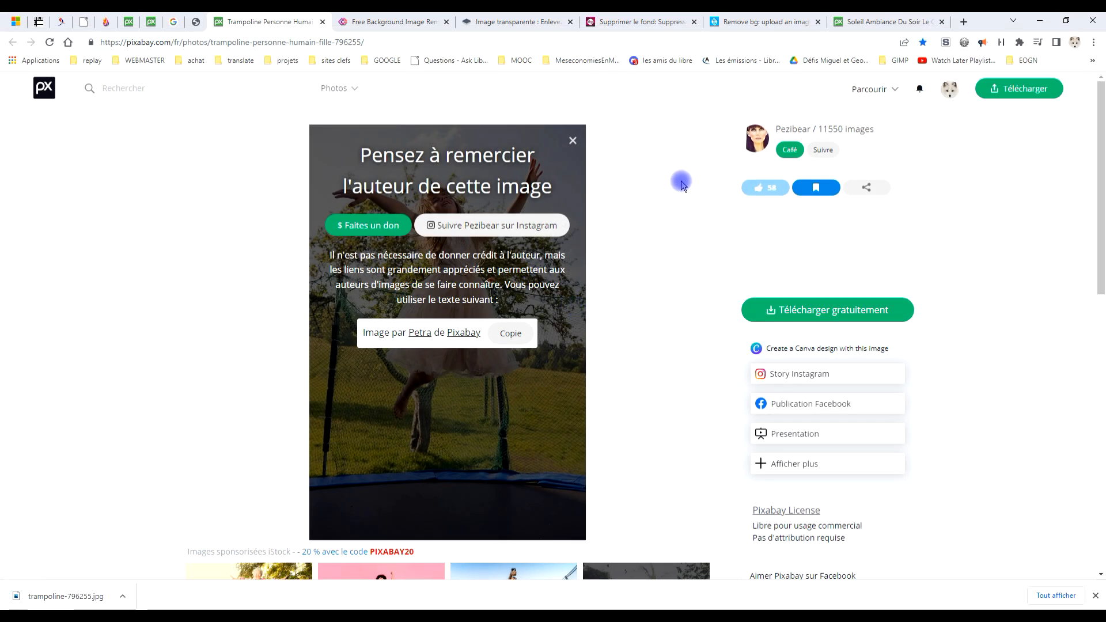
Switch to erase.bg and upload trampoline-796255.jpg from Téléchargements for background removal.
{"action": "left_click", "coordinate": [396, 23]}
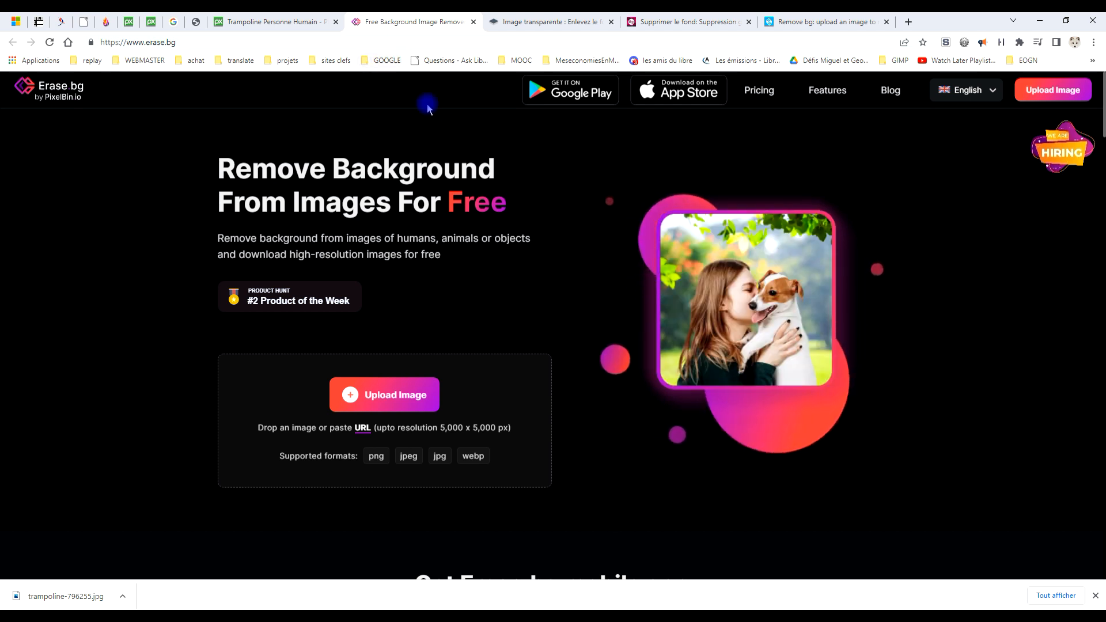
{"action": "left_click", "coordinate": [378, 394]}
{"action": "left_click", "coordinate": [575, 271]}
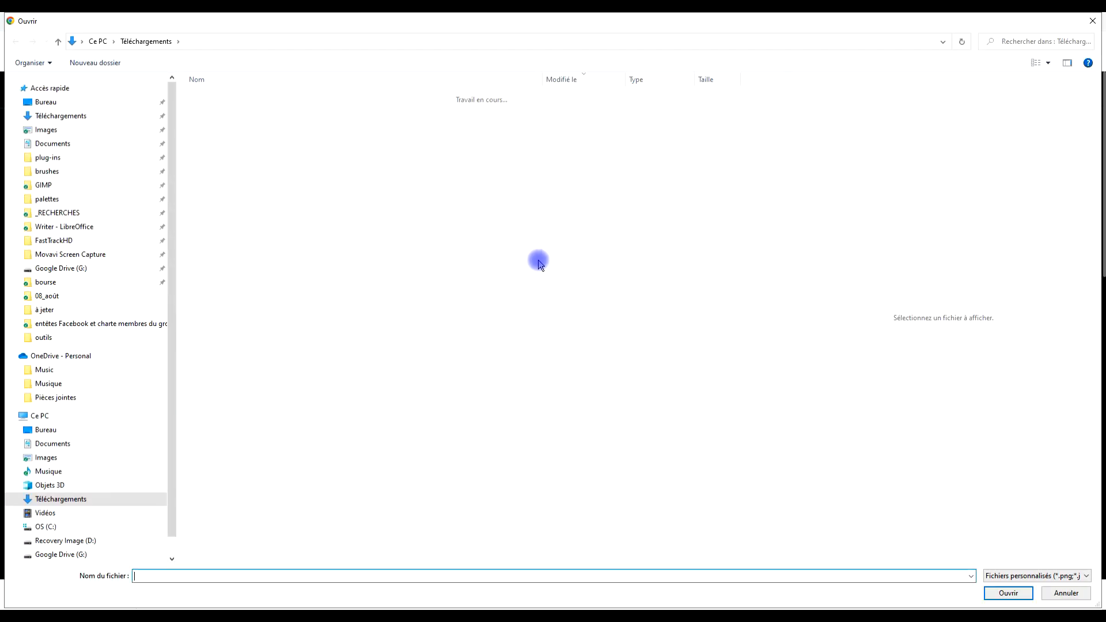
{"action": "double_click", "coordinate": [223, 111]}
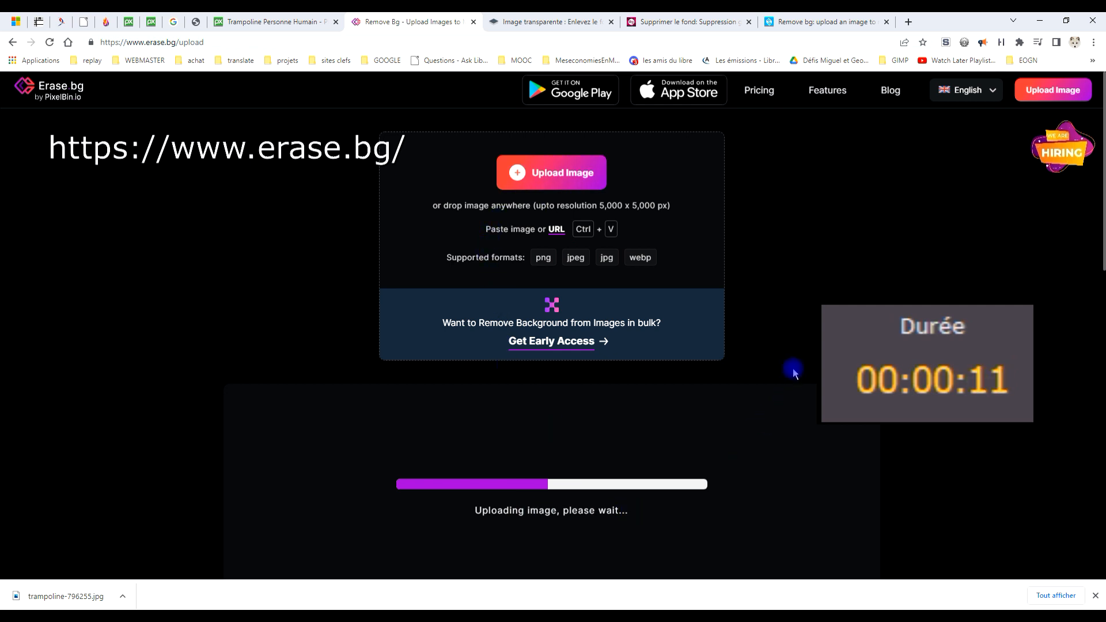
{"action": "left_click", "coordinate": [1095, 595]}
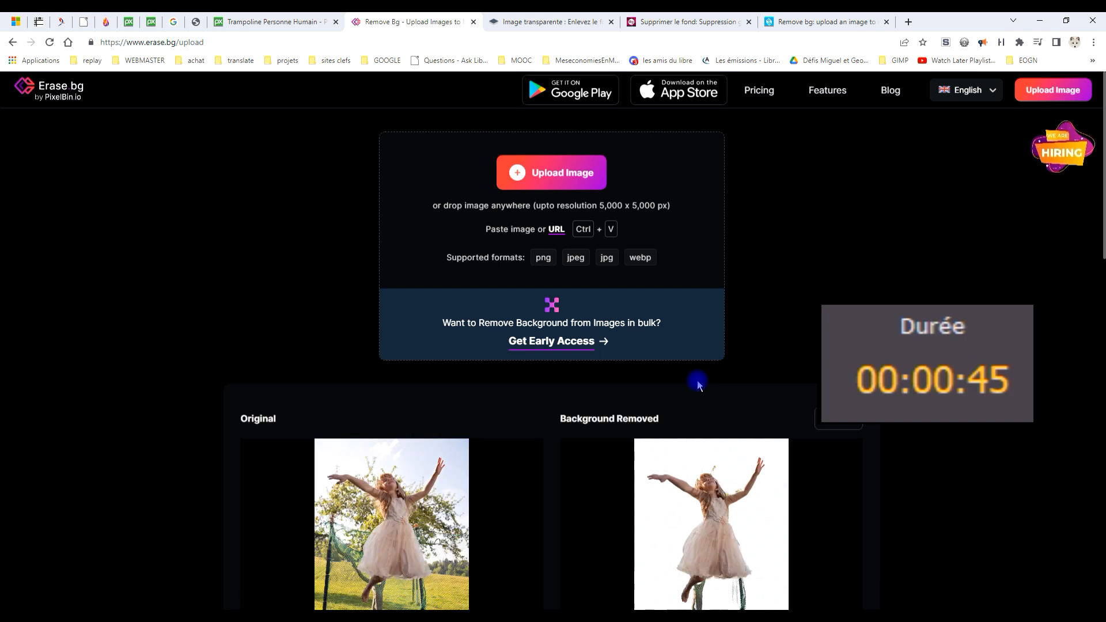
Compare the erase.bg cutout with the original photo and download it in its original size.
{"action": "scroll", "coordinate": [824, 305], "scroll_direction": "down", "scroll_amount": 3}
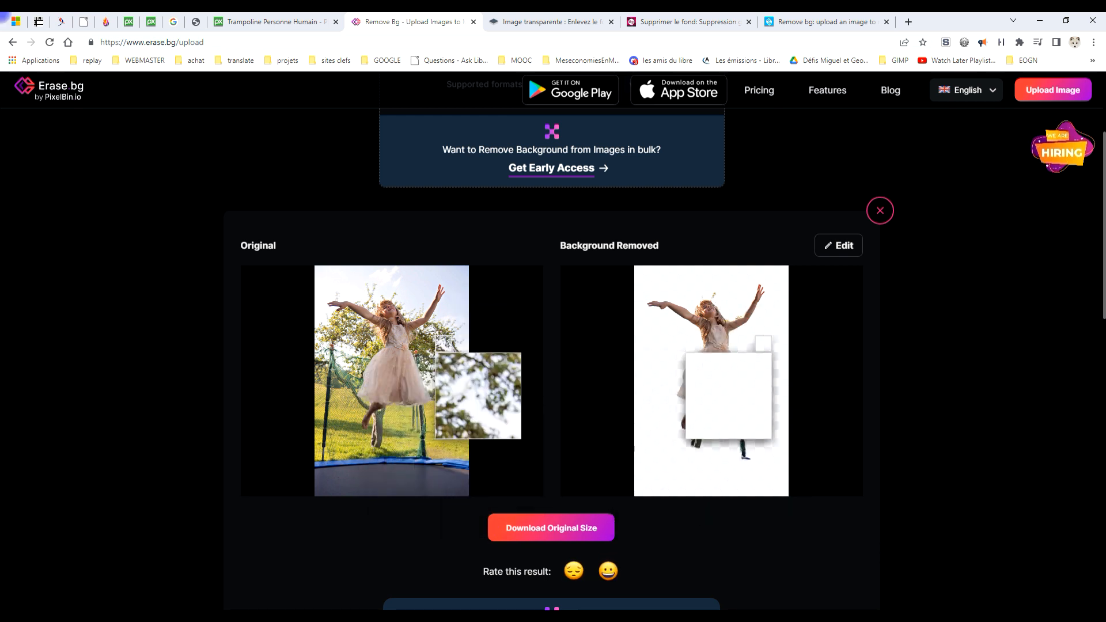
{"action": "scroll", "coordinate": [867, 397], "scroll_direction": "down", "scroll_amount": 3}
{"action": "scroll", "coordinate": [867, 388], "scroll_direction": "up", "scroll_amount": 2}
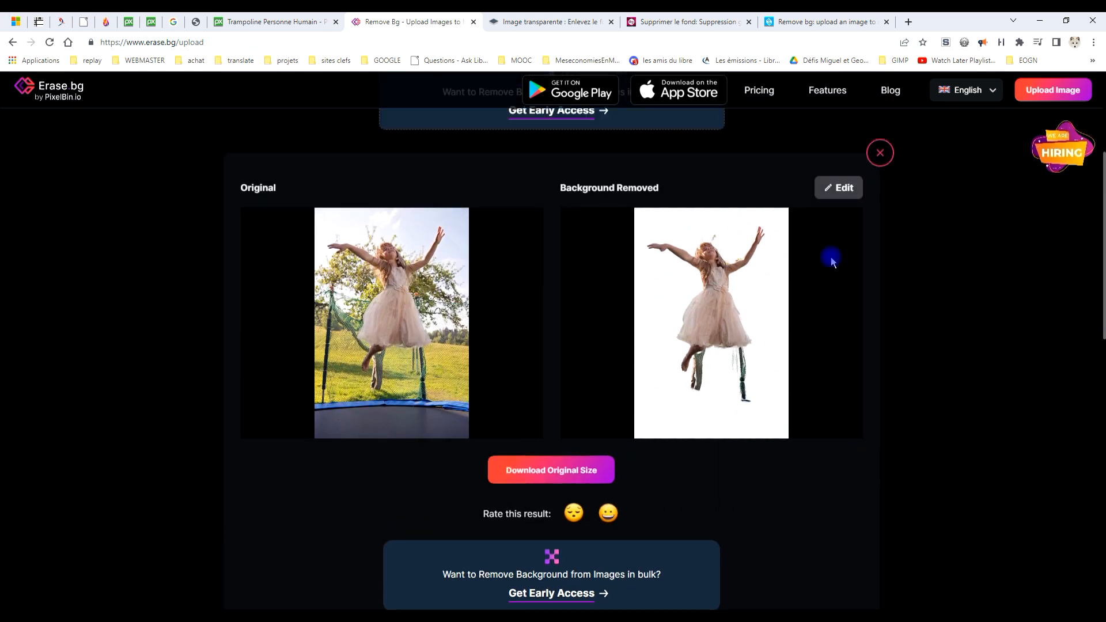
{"action": "scroll", "coordinate": [722, 473], "scroll_direction": "down", "scroll_amount": 2}
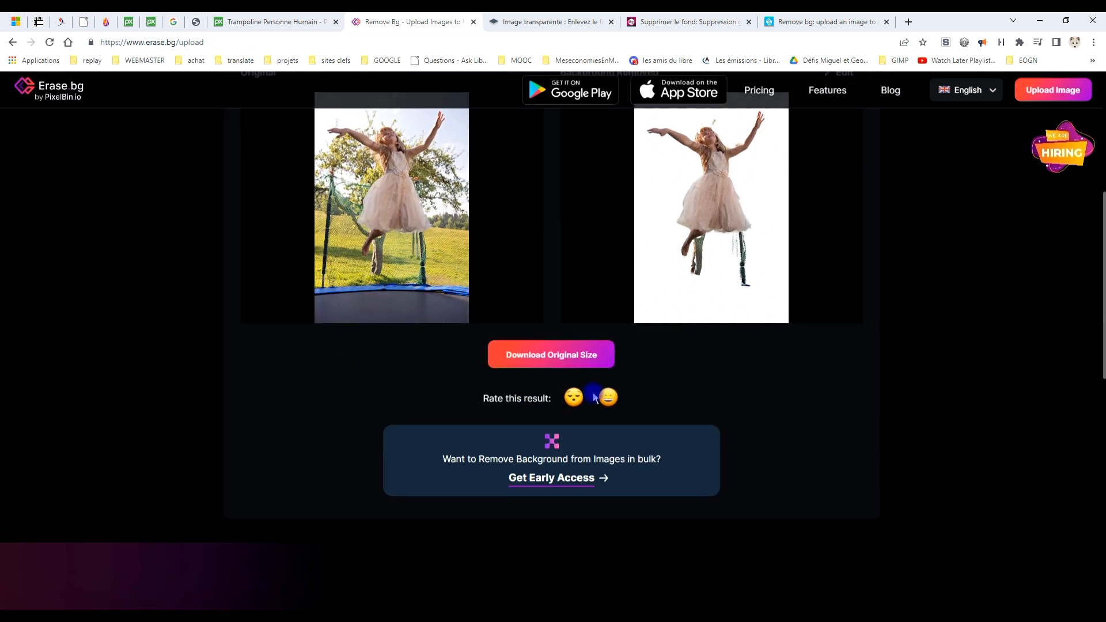
{"action": "left_click", "coordinate": [556, 361]}
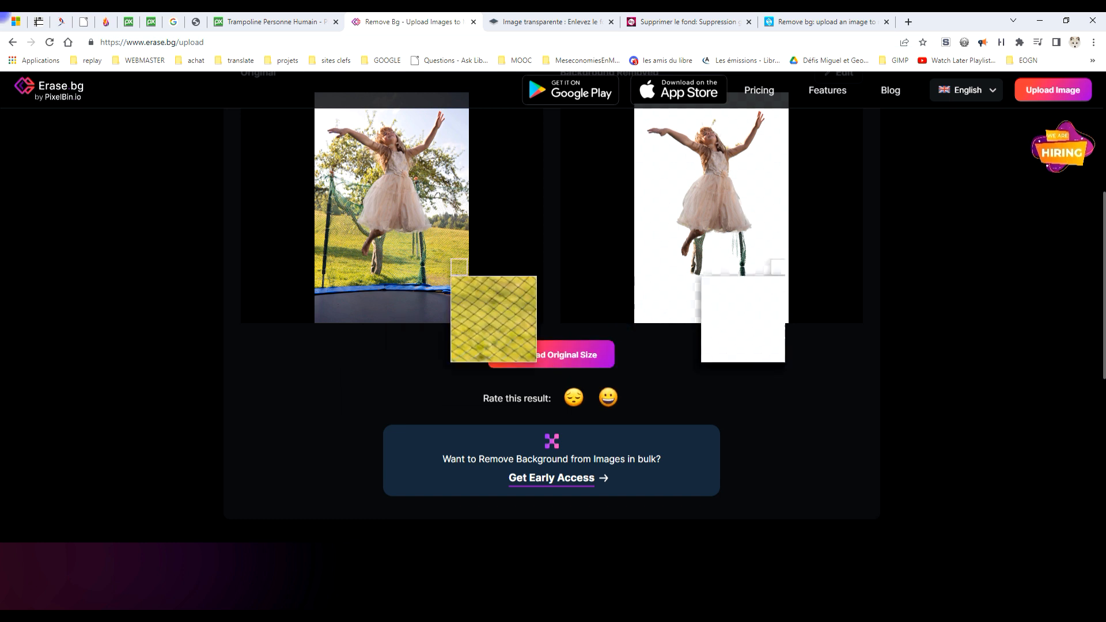
{"action": "left_click", "coordinate": [552, 363]}
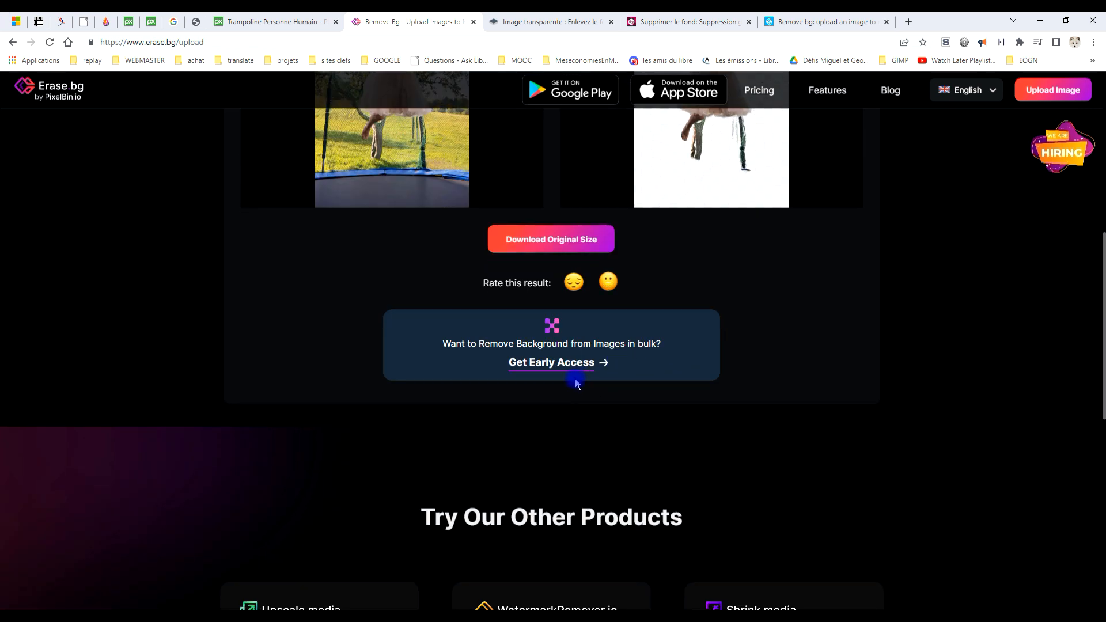
Download the original-size erase.bg cutout again and save it in Téléchargements as erasebg.png.
{"action": "scroll", "coordinate": [582, 384], "scroll_direction": "down", "scroll_amount": 5}
{"action": "scroll", "coordinate": [634, 380], "scroll_direction": "up", "scroll_amount": 10}
{"action": "scroll", "coordinate": [772, 357], "scroll_direction": "down", "scroll_amount": 3}
{"action": "left_click", "coordinate": [564, 358]}
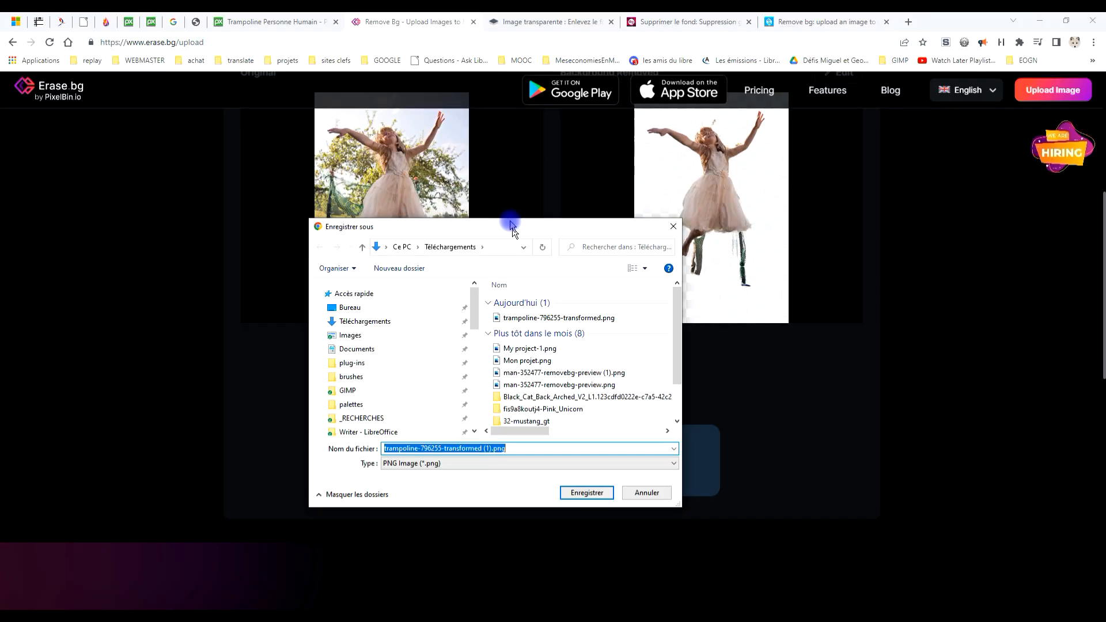
{"action": "left_click_drag", "start_coordinate": [511, 223], "coordinate": [383, 131]}
{"action": "left_click", "coordinate": [339, 355]}
{"action": "left_click_drag", "start_coordinate": [363, 356], "coordinate": [149, 345]}
{"action": "type", "text": "era"}
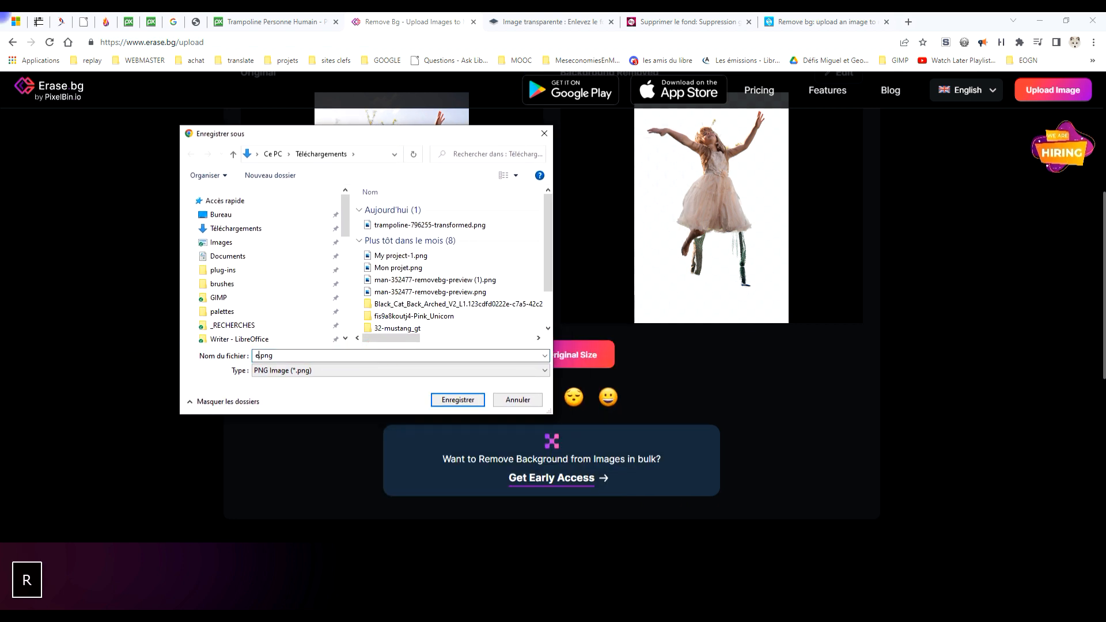
{"action": "type", "text": "se"}
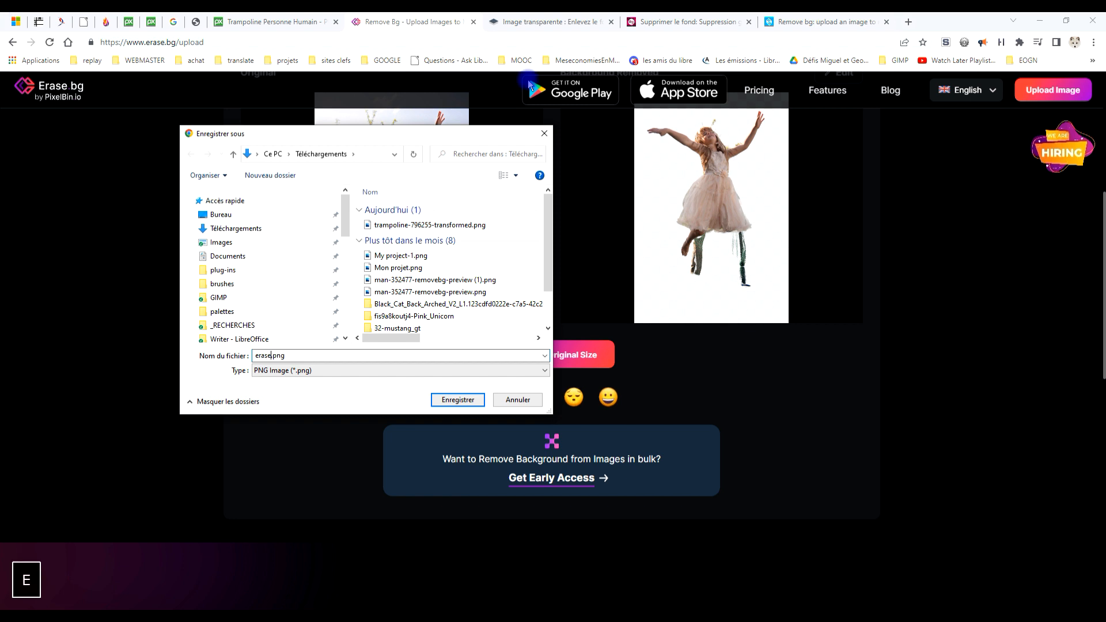
{"action": "type", "text": "bg"}
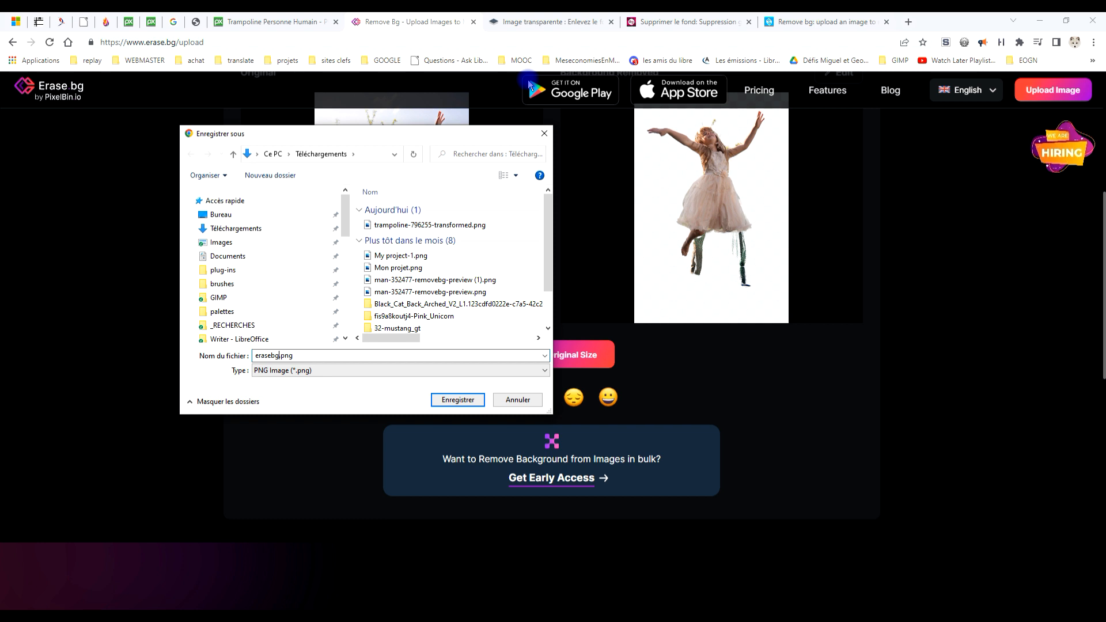
{"action": "key", "text": "Return"}
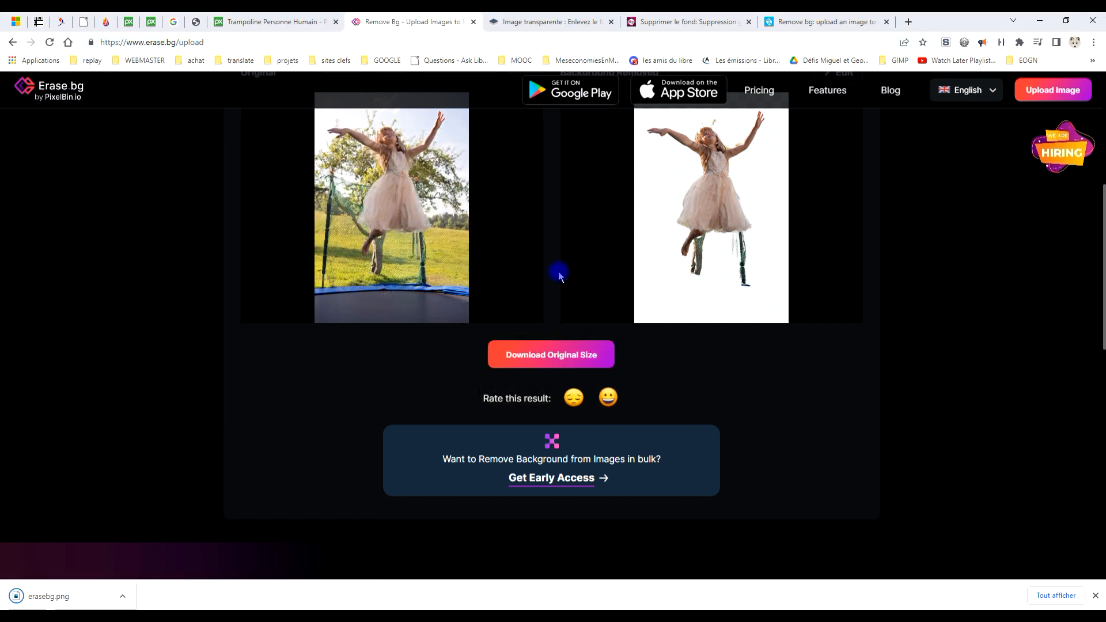
Switch to remove.bg and upload trampoline-796255.jpg from Téléchargements for background removal.
{"action": "left_click", "coordinate": [513, 22]}
{"action": "left_click", "coordinate": [659, 312]}
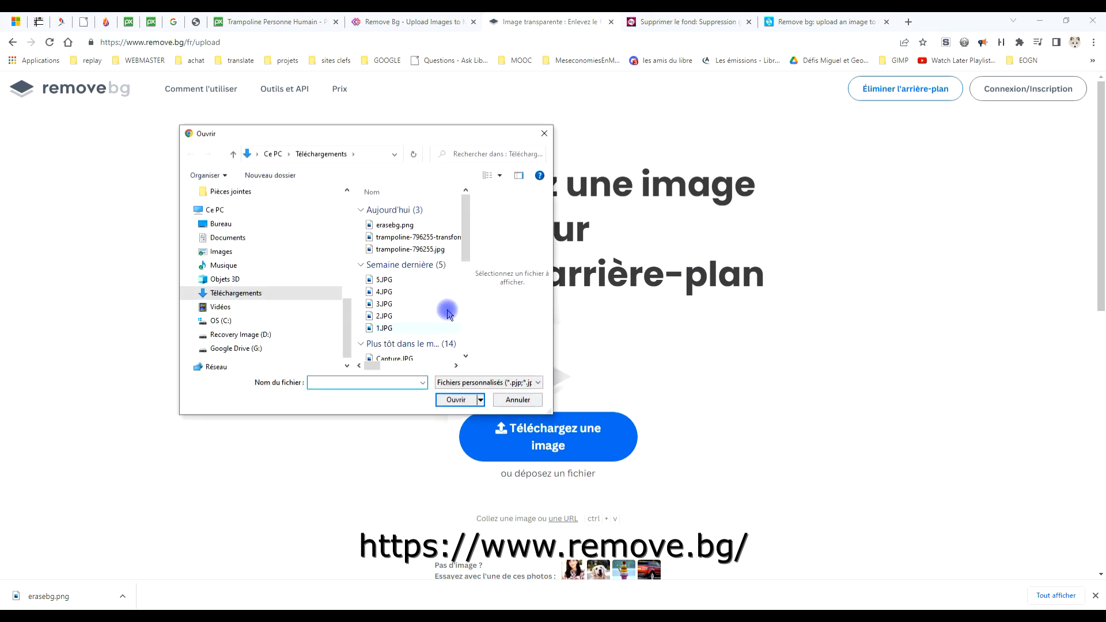
{"action": "left_click_drag", "start_coordinate": [553, 293], "coordinate": [795, 293]}
{"action": "double_click", "coordinate": [436, 251]}
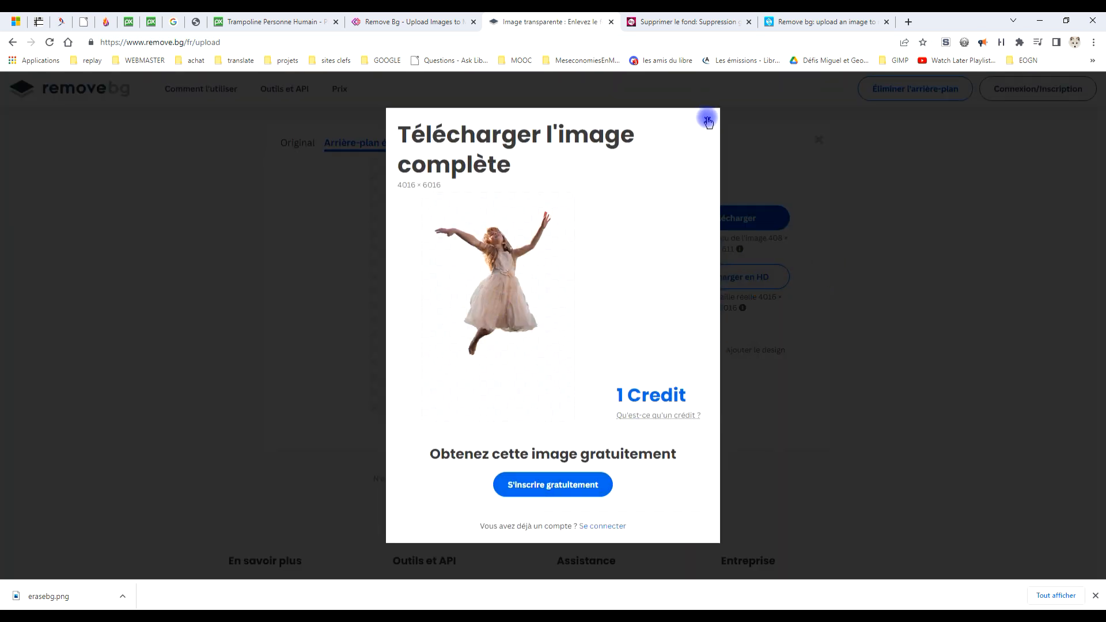
Sign up for a free remove.bg account with the existing Google account and complete the registration.
{"action": "left_click", "coordinate": [566, 492]}
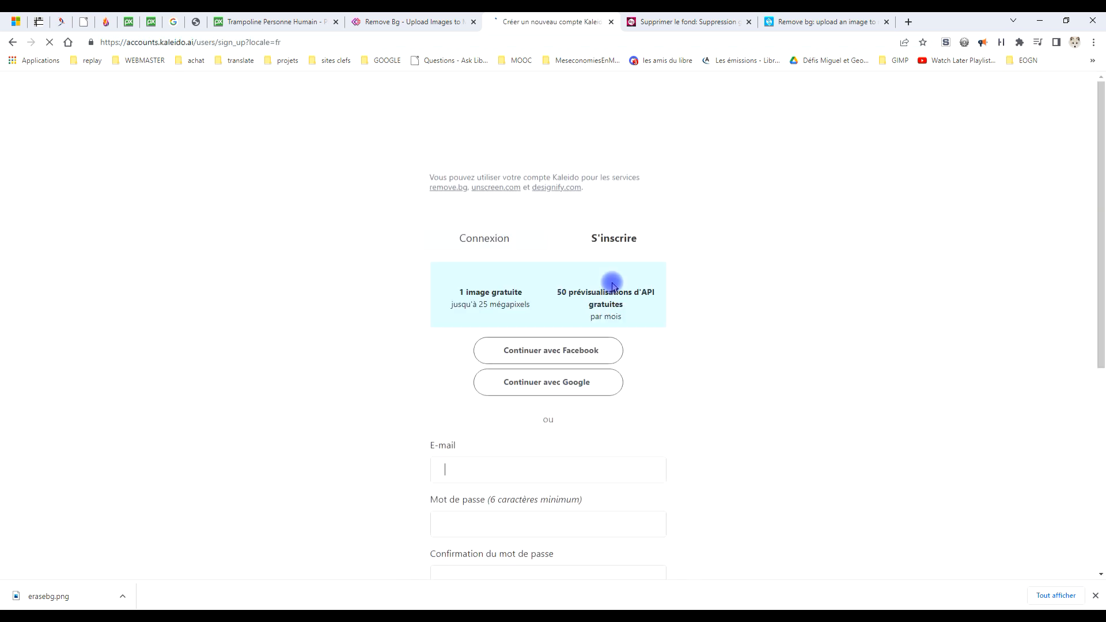
{"action": "left_click", "coordinate": [576, 382]}
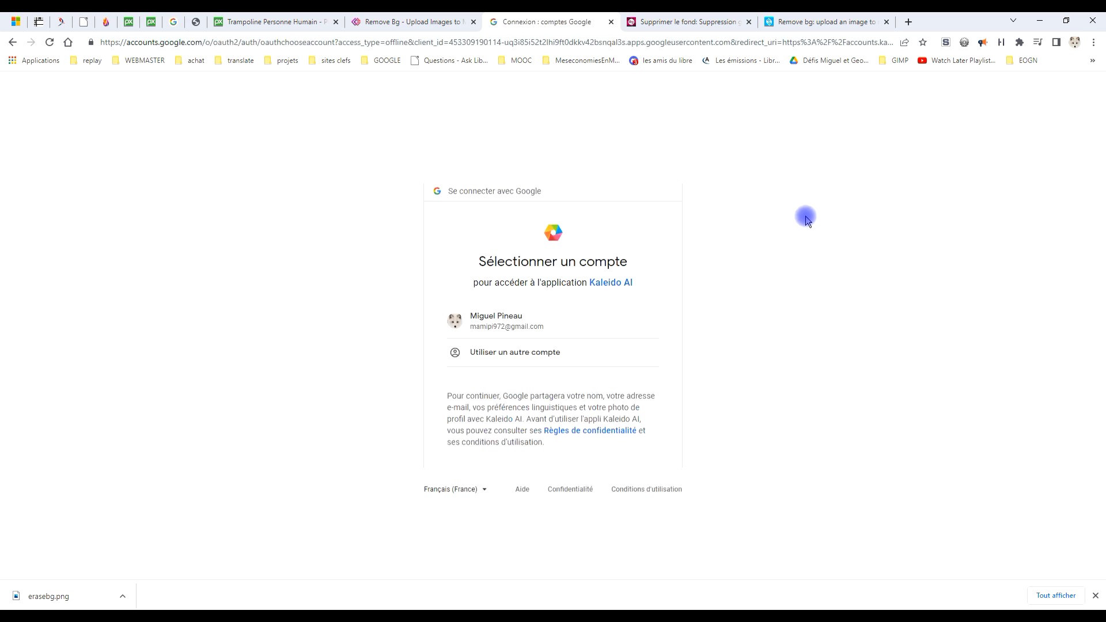
{"action": "left_click", "coordinate": [498, 316]}
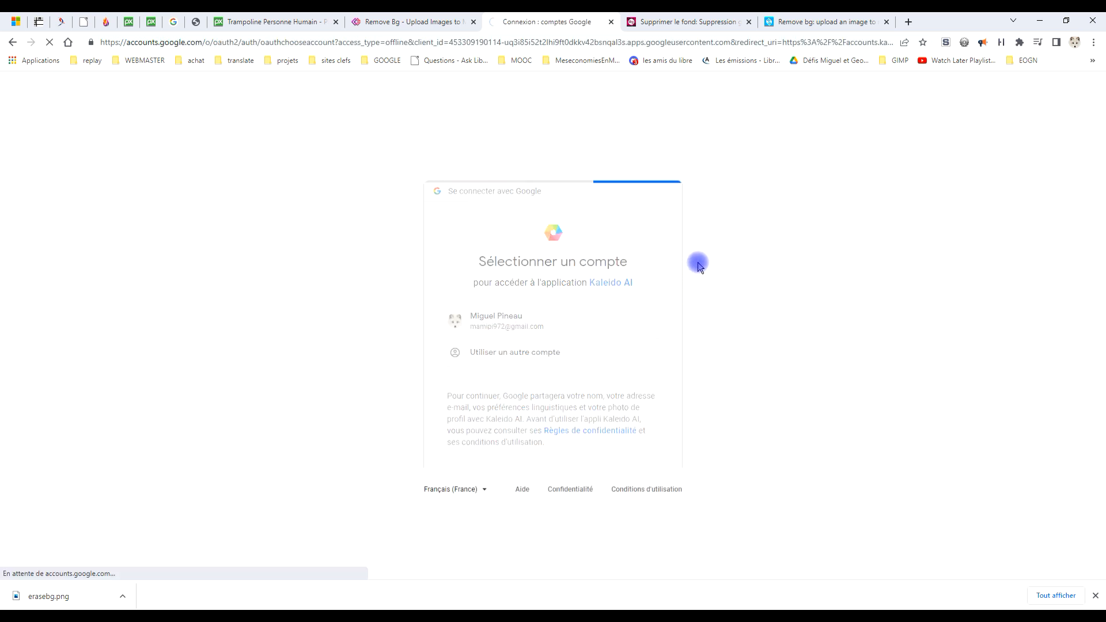
{"action": "left_click", "coordinate": [421, 289]}
{"action": "left_click", "coordinate": [422, 322]}
{"action": "left_click", "coordinate": [543, 354]}
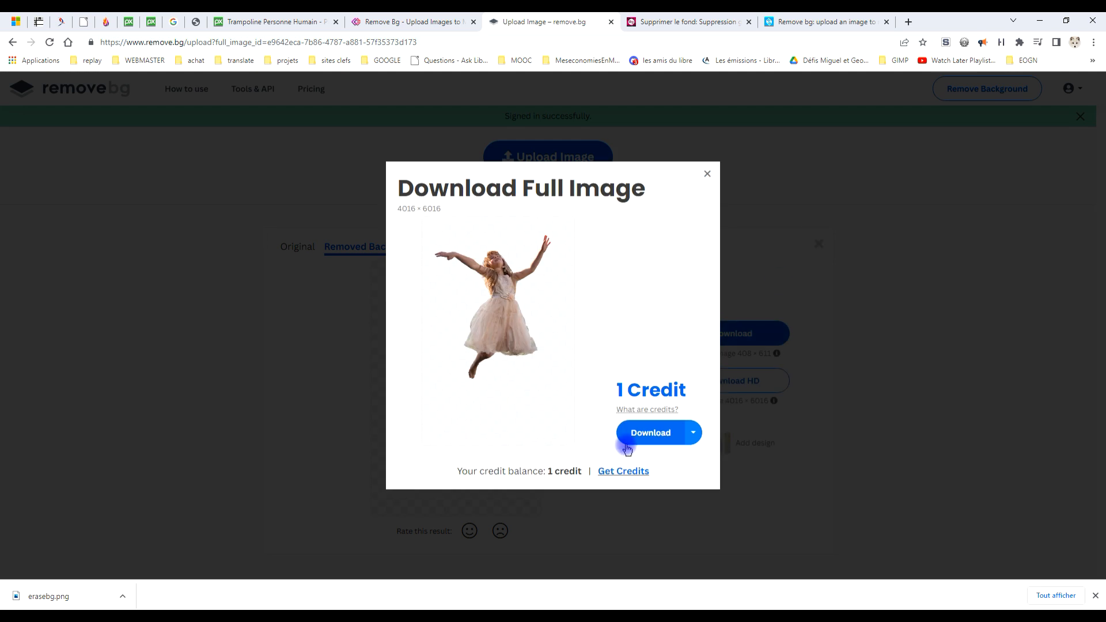
Download the full-size remove.bg cutout and save it in Téléchargements as removebg-trampoline-796255-removebg.png.
{"action": "left_click", "coordinate": [649, 435]}
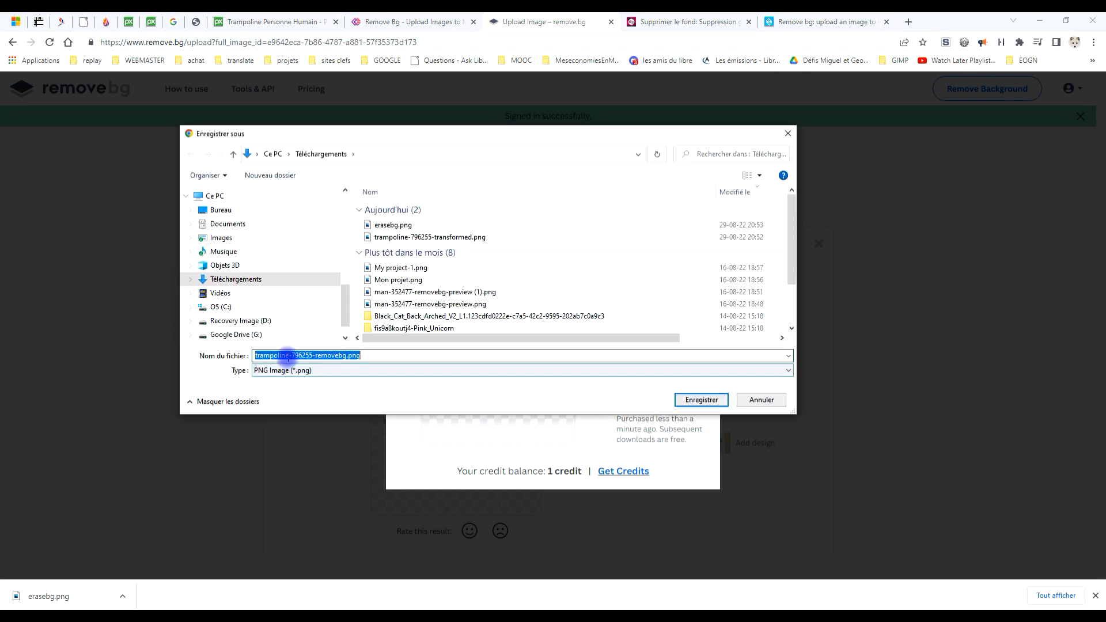
{"action": "left_click", "coordinate": [286, 356]}
{"action": "key", "text": "Left"}
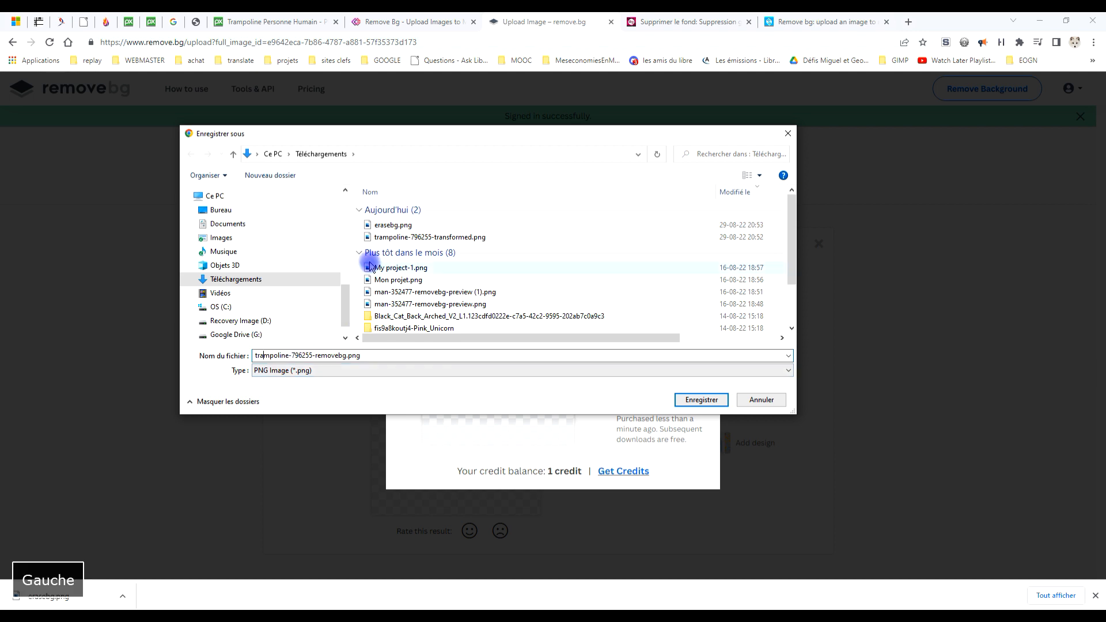
{"action": "key", "text": "Left"}
{"action": "key", "text": "Left"}
{"action": "key", "text": "Left"}
{"action": "type", "text": "remo"}
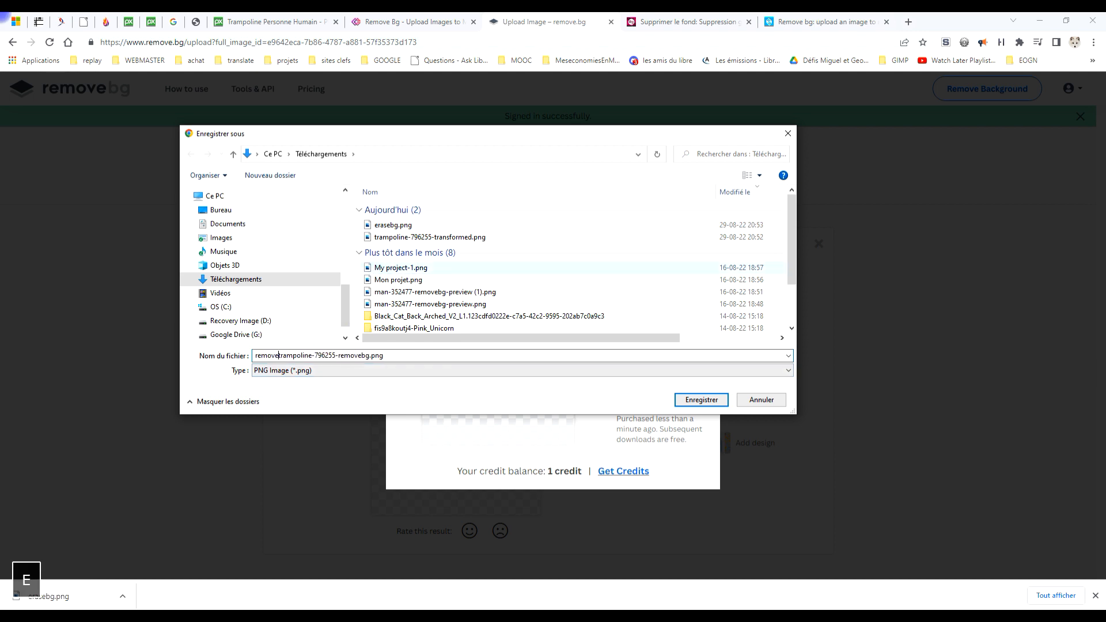
{"action": "type", "text": "vebg"}
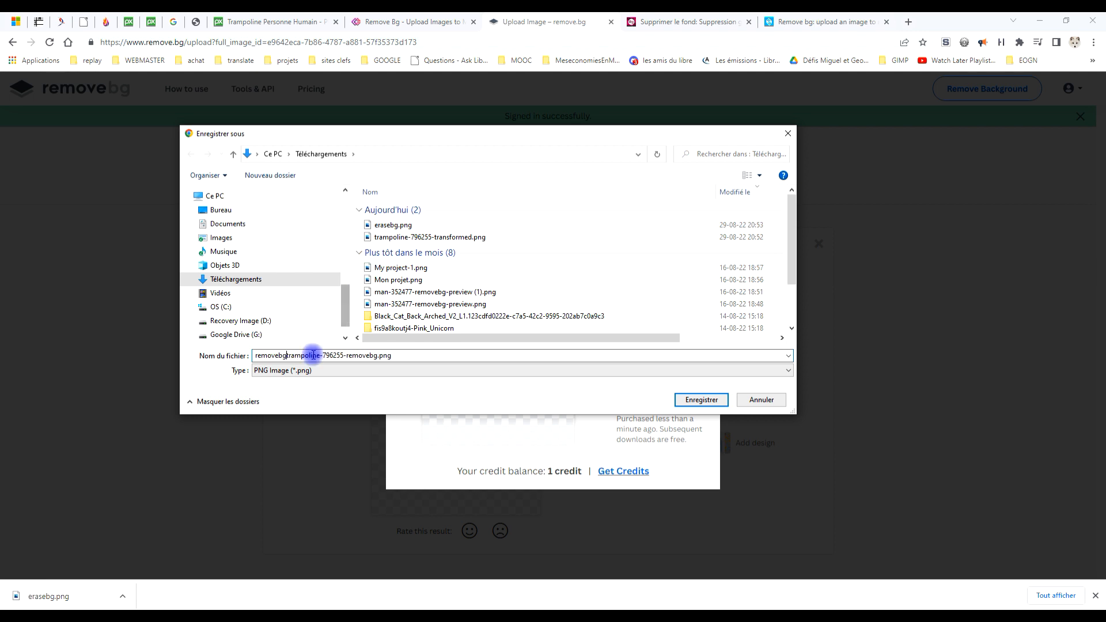
{"action": "type", "text": "-"}
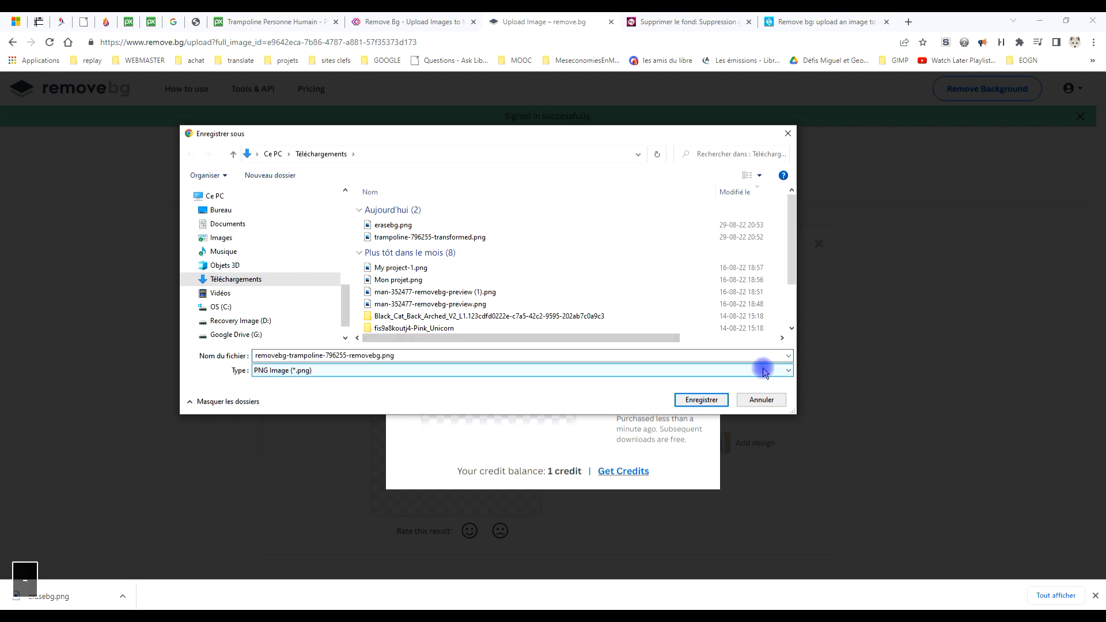
{"action": "left_click", "coordinate": [701, 398]}
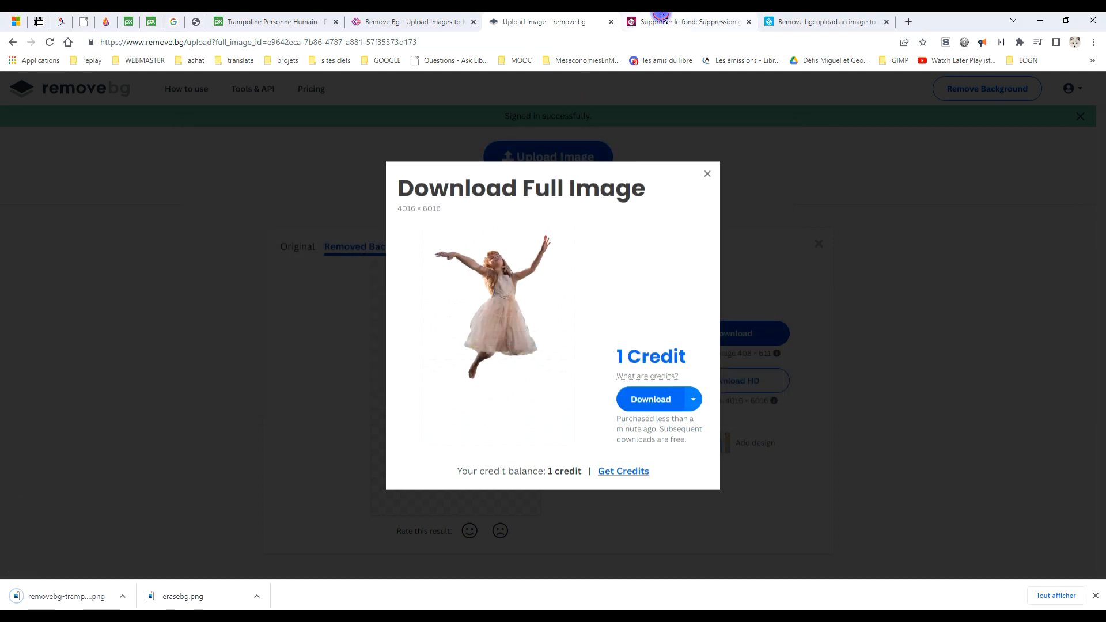
Switch to Pixlr's background remover, process trampoline-796255.jpg, and save the result in Téléchargements as background-remover.zip.
{"action": "left_click", "coordinate": [685, 21]}
{"action": "left_click", "coordinate": [700, 144]}
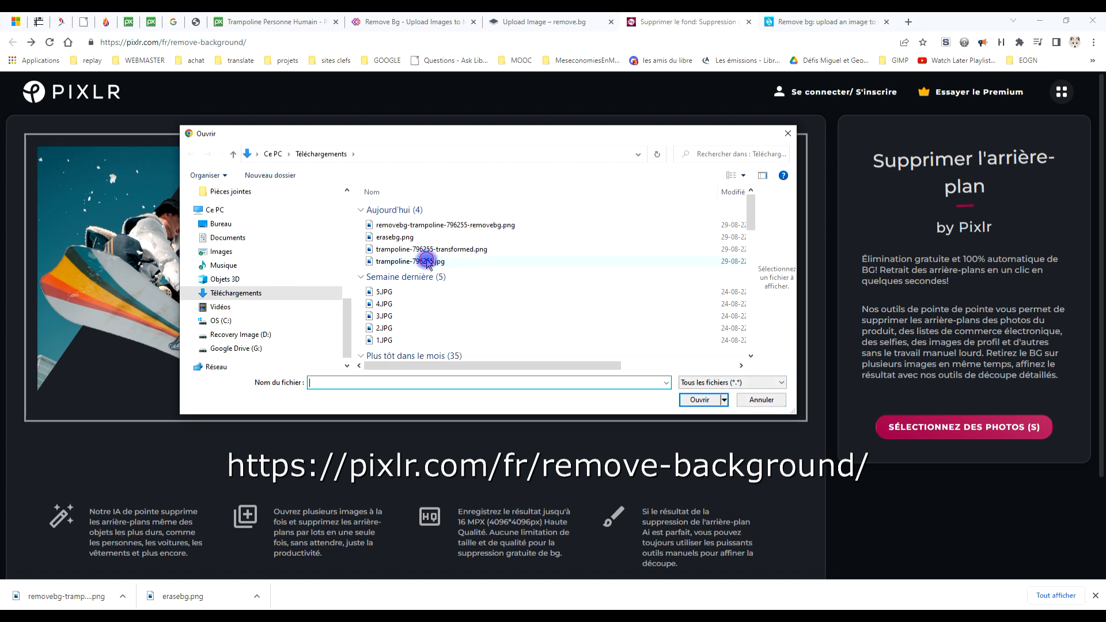
{"action": "double_click", "coordinate": [420, 261]}
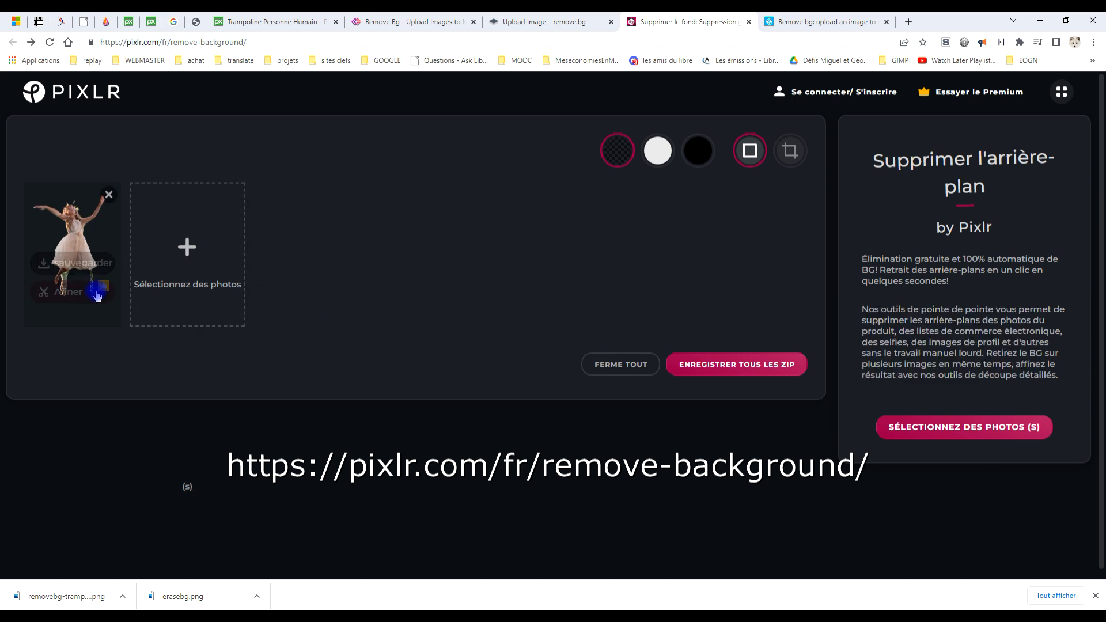
{"action": "left_click", "coordinate": [710, 365]}
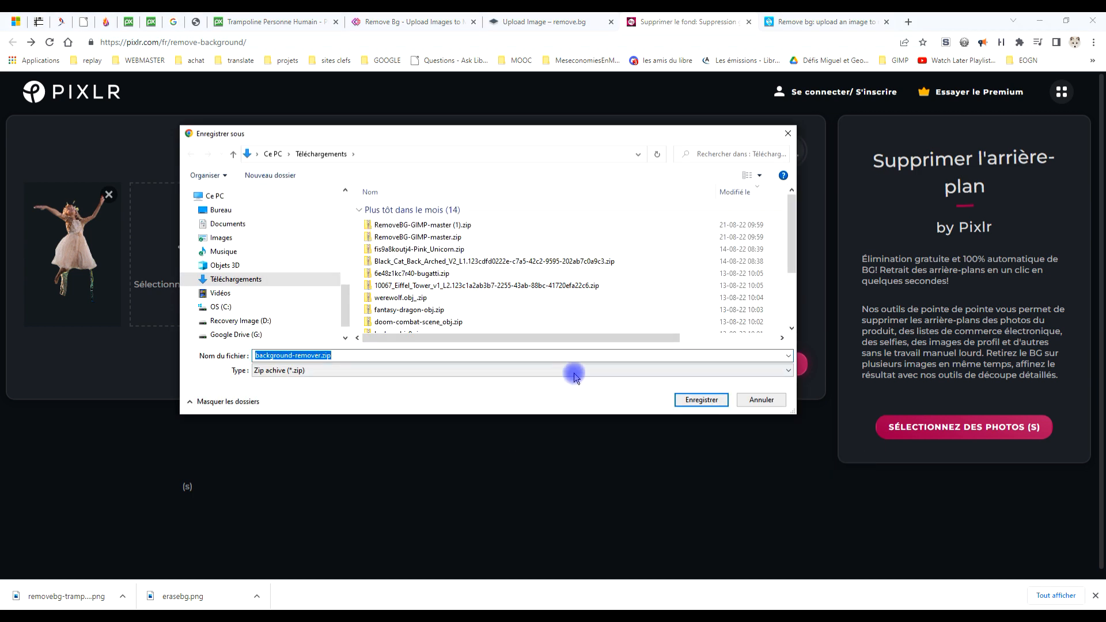
{"action": "left_click", "coordinate": [700, 399]}
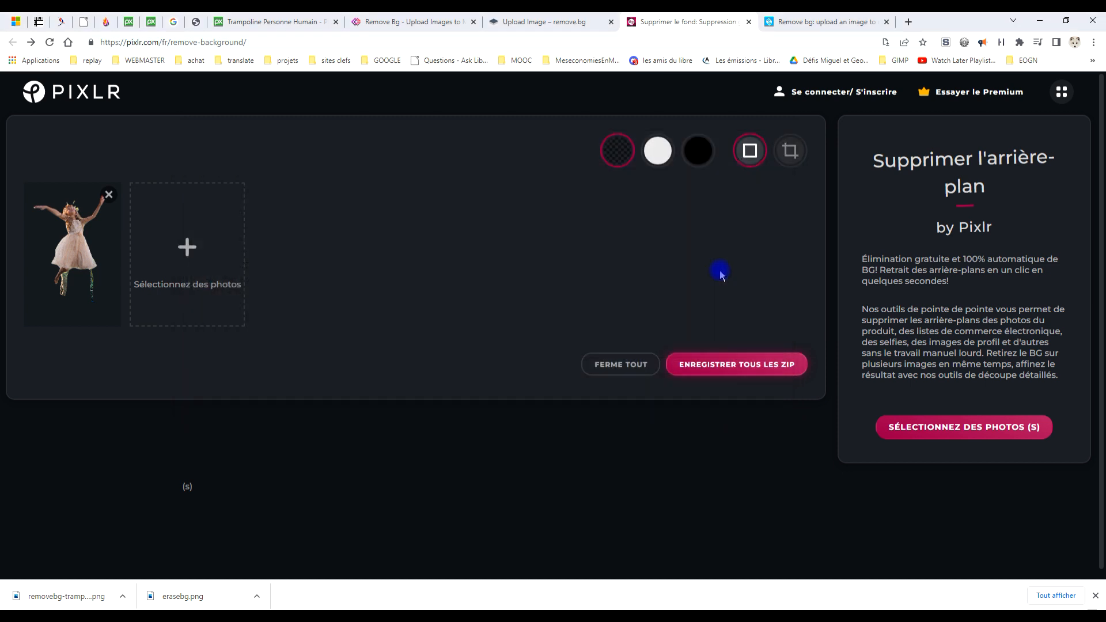
Switch to Slazzer and upload trampoline-796255.jpg from Téléchargements for background removal.
{"action": "left_click", "coordinate": [791, 24]}
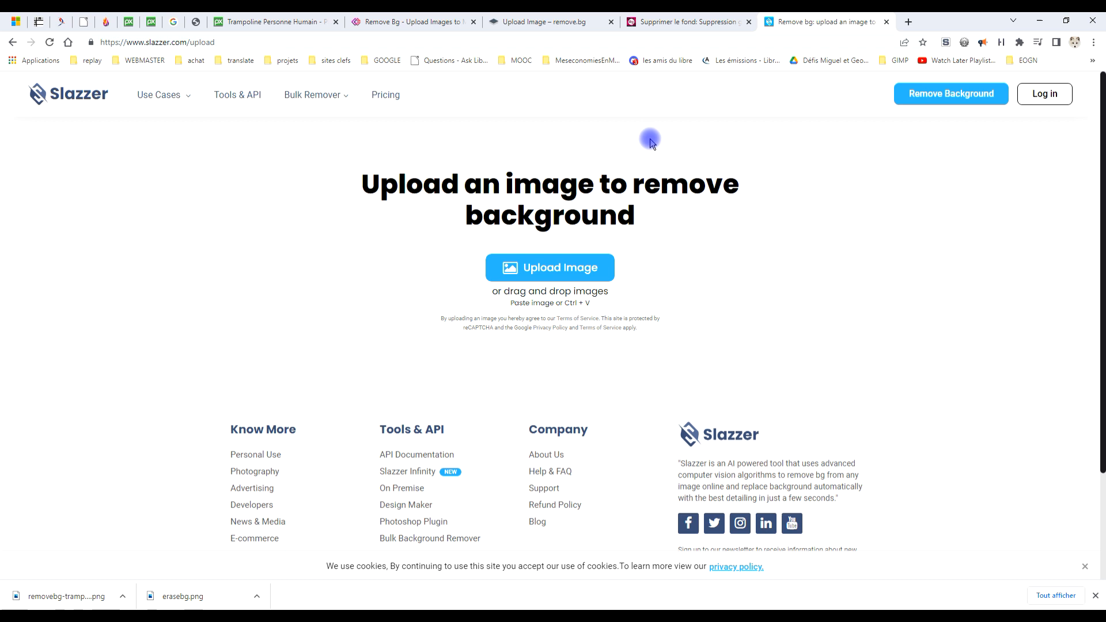
{"action": "left_click", "coordinate": [539, 269]}
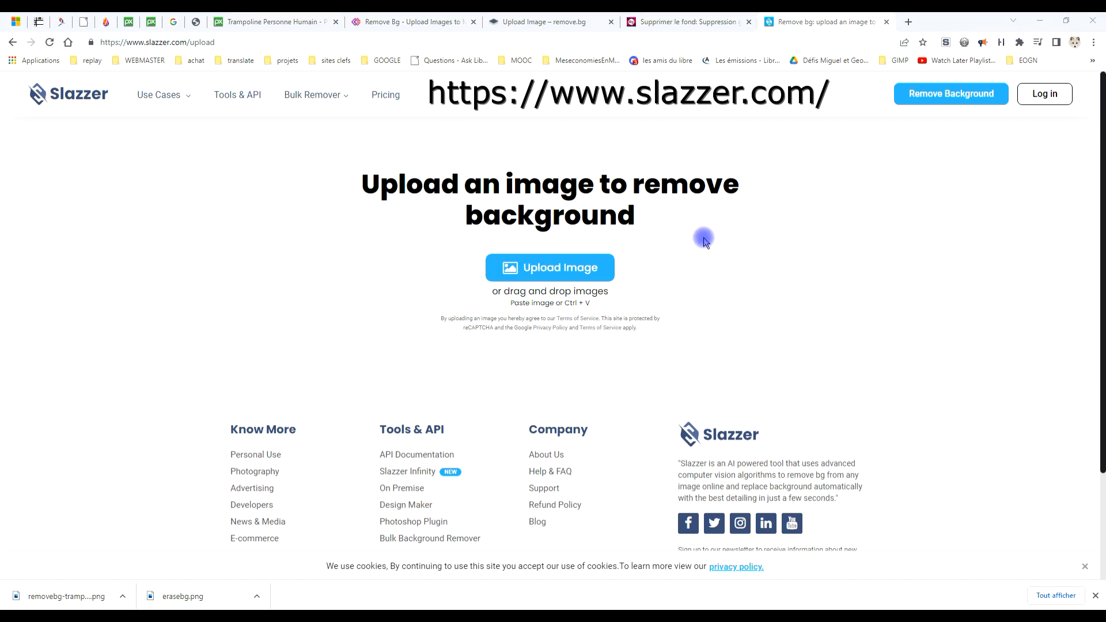
{"action": "double_click", "coordinate": [391, 262]}
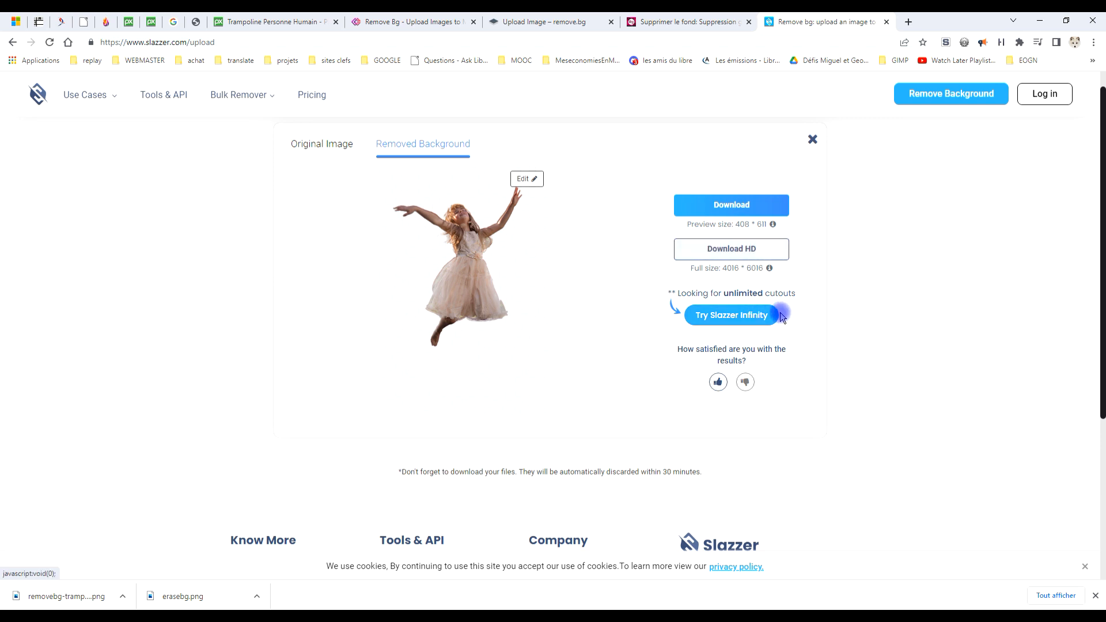
Request the full-size Slazzer cutout, open the free sign-up form, and accept the terms and the product update e-mails.
{"action": "left_click", "coordinate": [749, 251]}
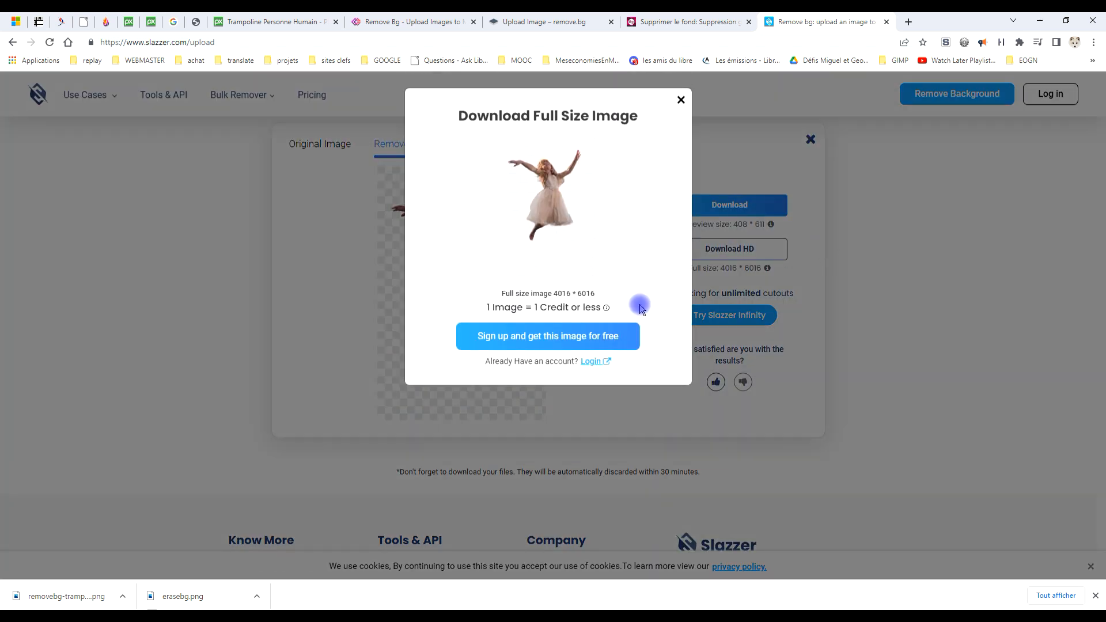
{"action": "left_click", "coordinate": [546, 341]}
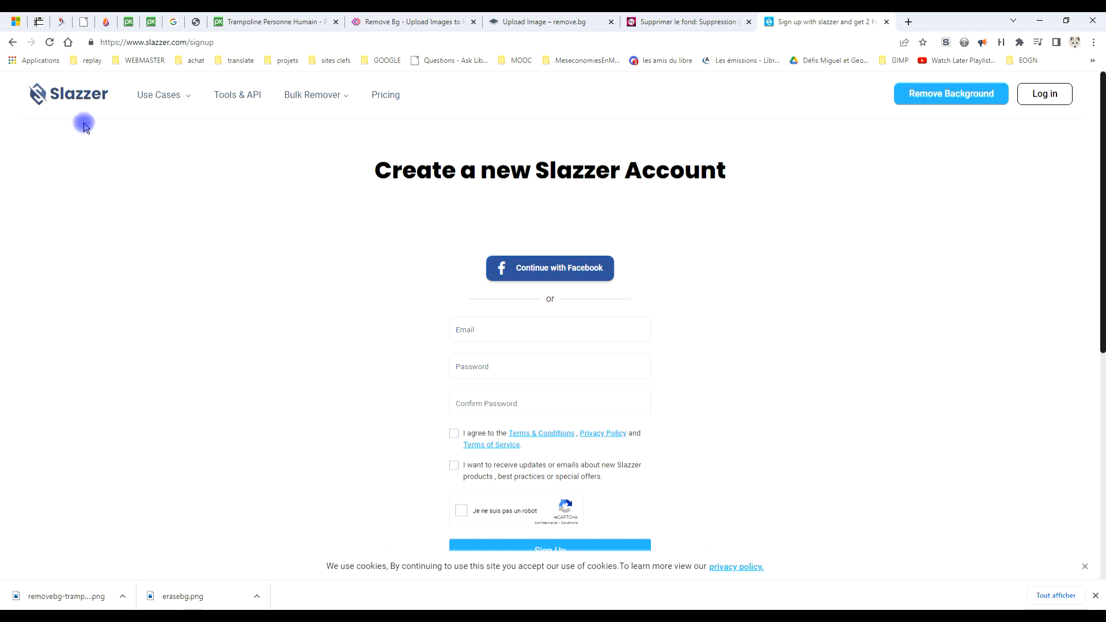
{"action": "scroll", "coordinate": [355, 304], "scroll_direction": "down", "scroll_amount": 3}
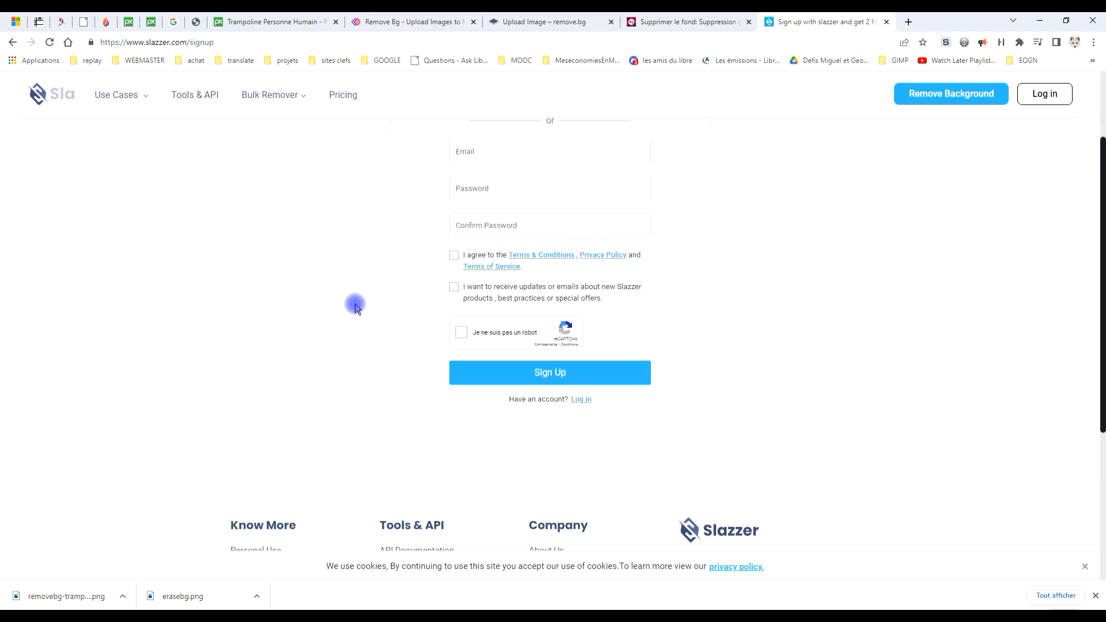
{"action": "scroll", "coordinate": [346, 316], "scroll_direction": "up", "scroll_amount": 3}
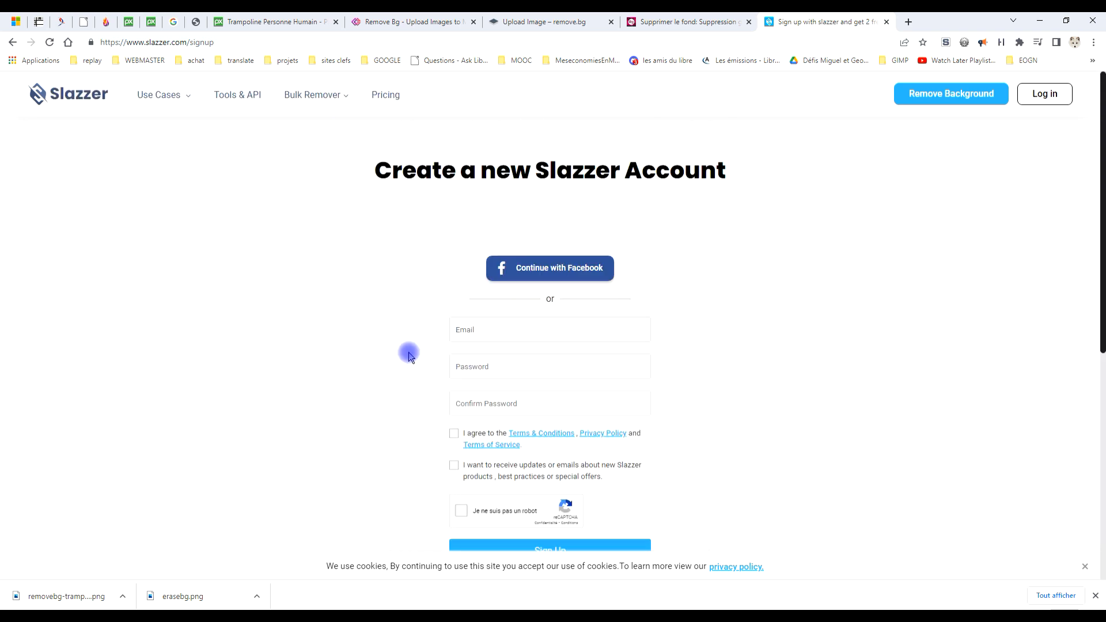
{"action": "scroll", "coordinate": [403, 404], "scroll_direction": "down", "scroll_amount": 3}
{"action": "left_click", "coordinate": [453, 273]}
{"action": "left_click", "coordinate": [453, 304]}
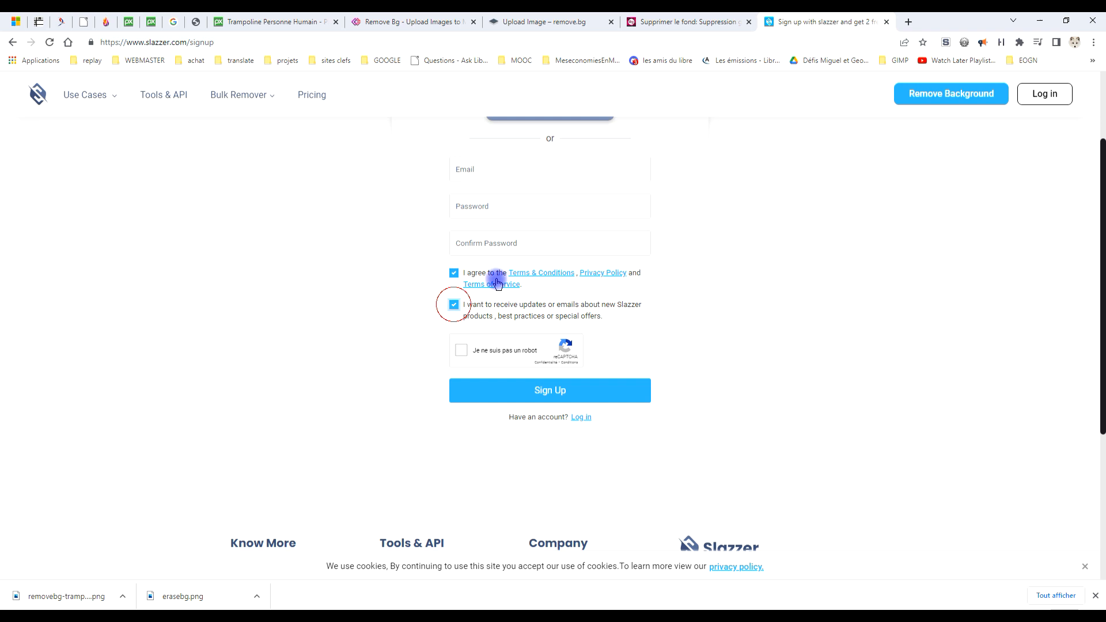
Register on Slazzer with the existing Facebook account, authorise the access, and return to the home page.
{"action": "scroll", "coordinate": [493, 278], "scroll_direction": "up", "scroll_amount": 3}
{"action": "left_click", "coordinate": [555, 271]}
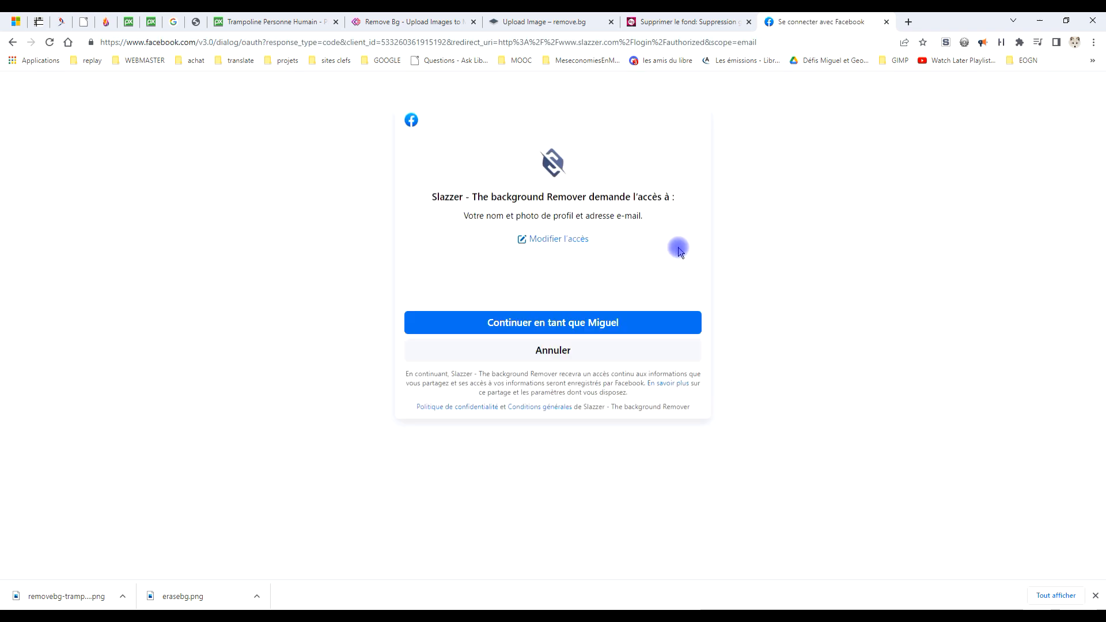
{"action": "left_click", "coordinate": [563, 321]}
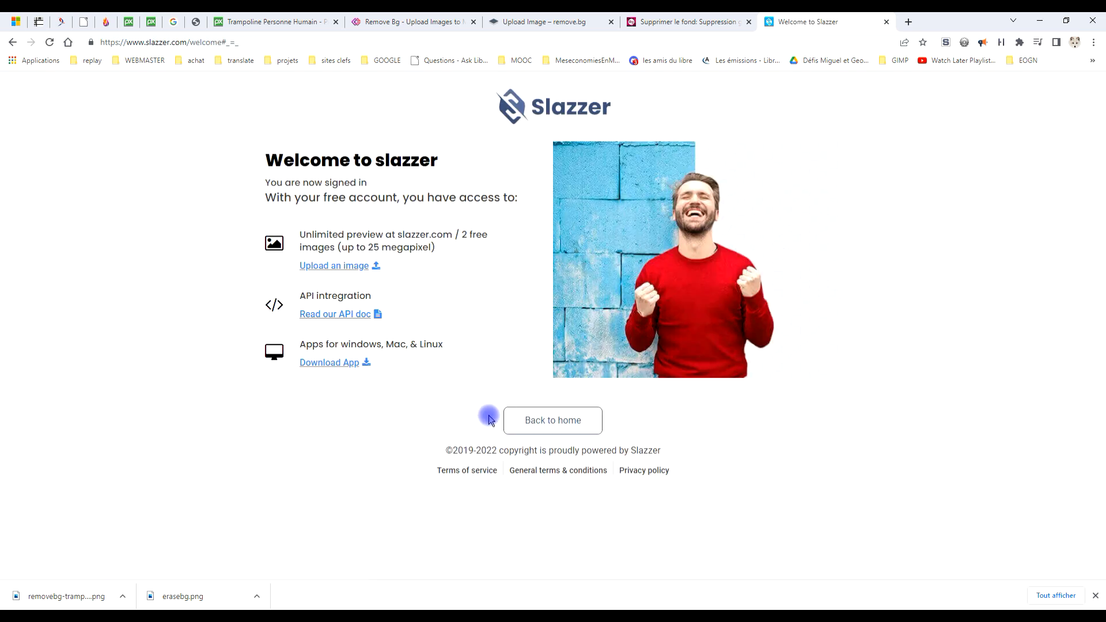
{"action": "left_click", "coordinate": [565, 425]}
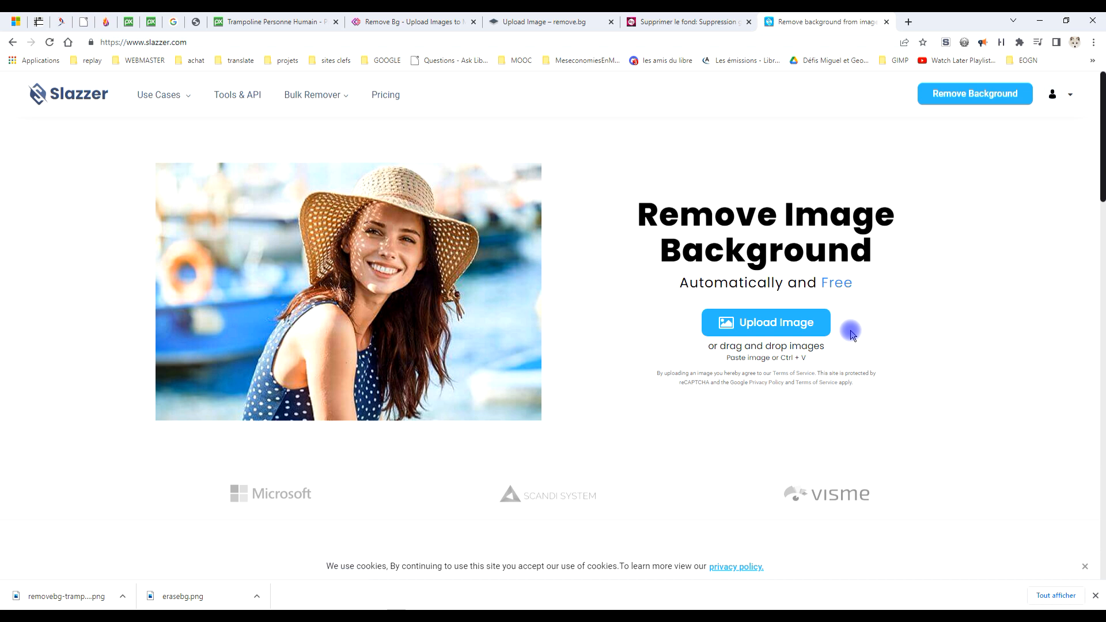
Upload trampoline-796255.jpg to Slazzer again and try to download the earlier cutout in HD.
{"action": "left_click", "coordinate": [773, 326]}
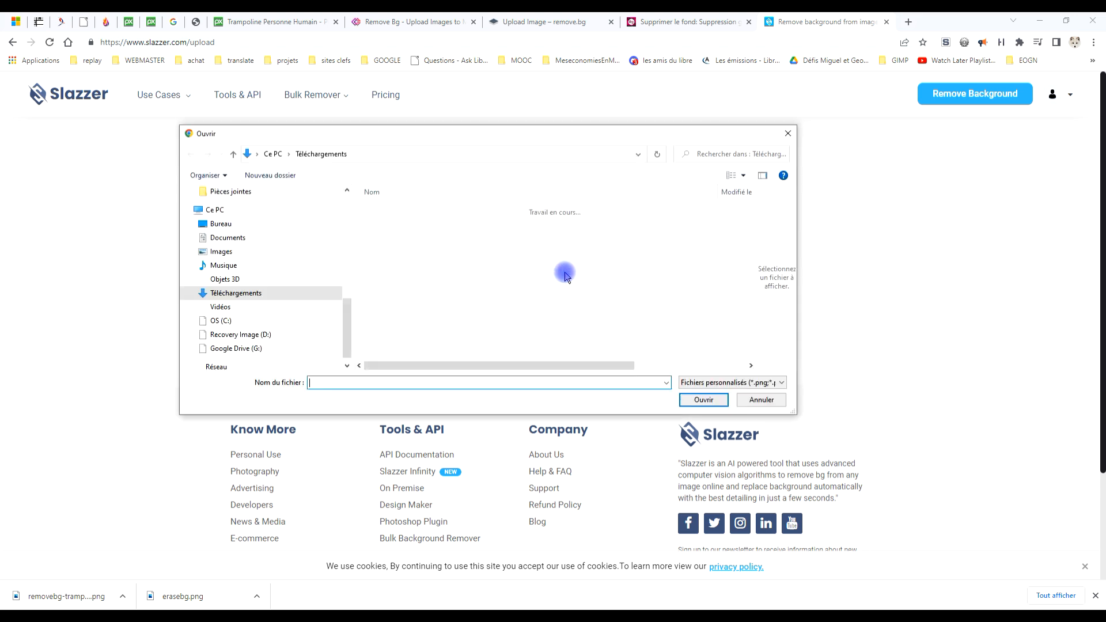
{"action": "double_click", "coordinate": [440, 260]}
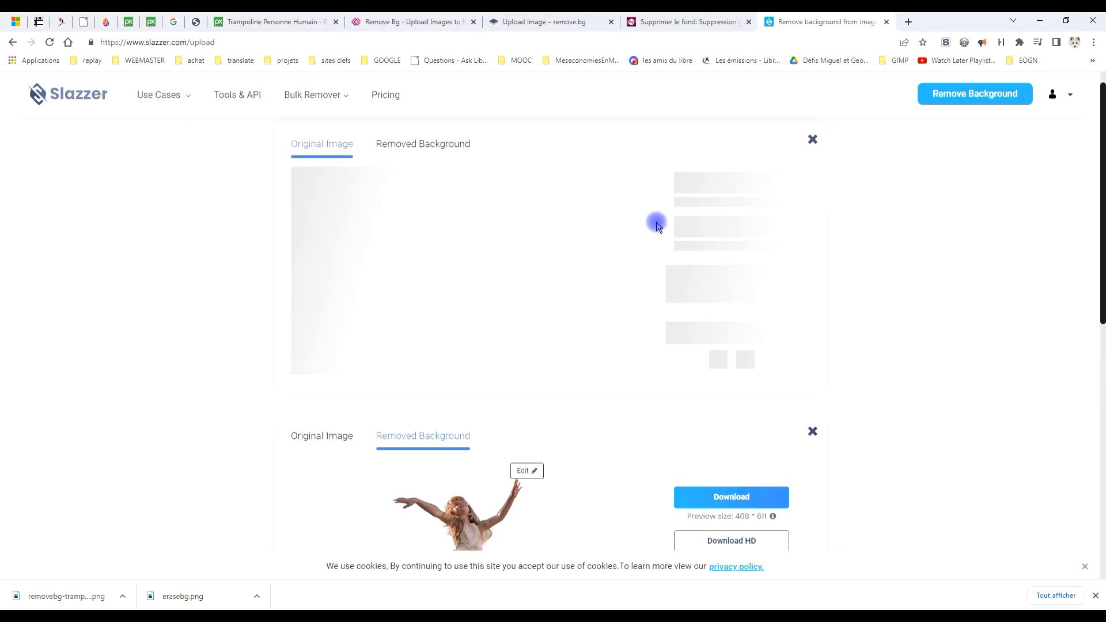
{"action": "scroll", "coordinate": [840, 320], "scroll_direction": "down", "scroll_amount": 2}
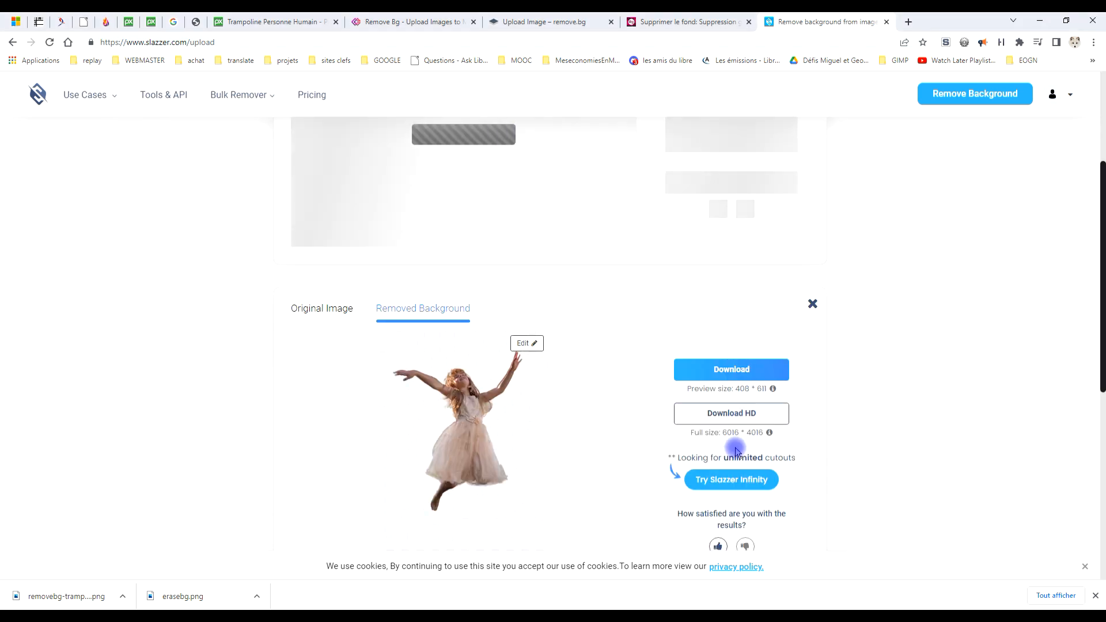
{"action": "left_click", "coordinate": [738, 415]}
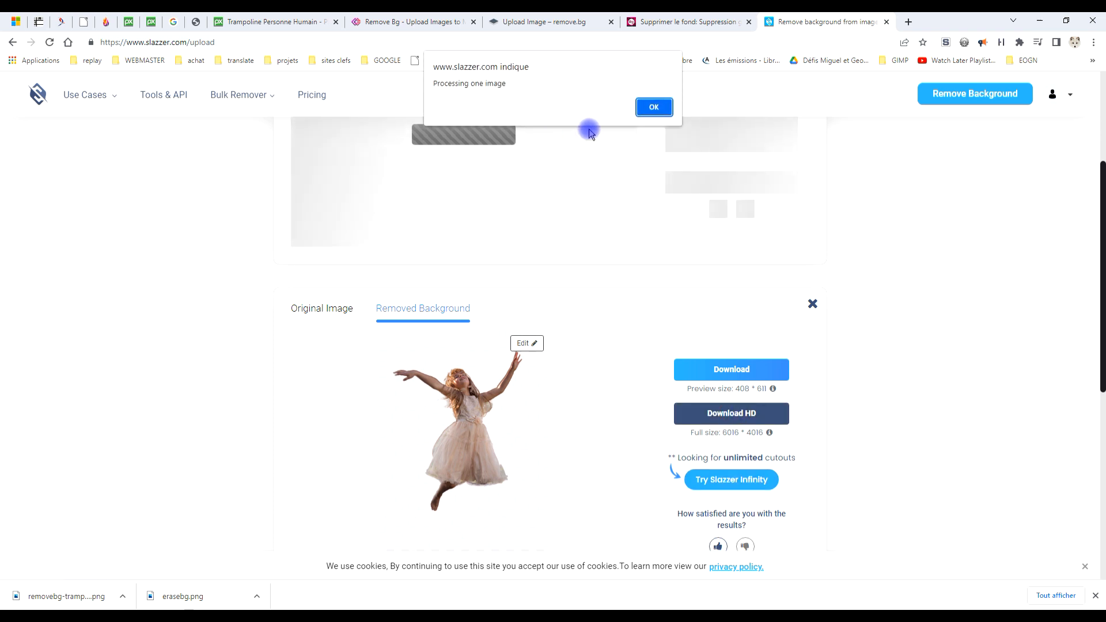
{"action": "left_click", "coordinate": [654, 107]}
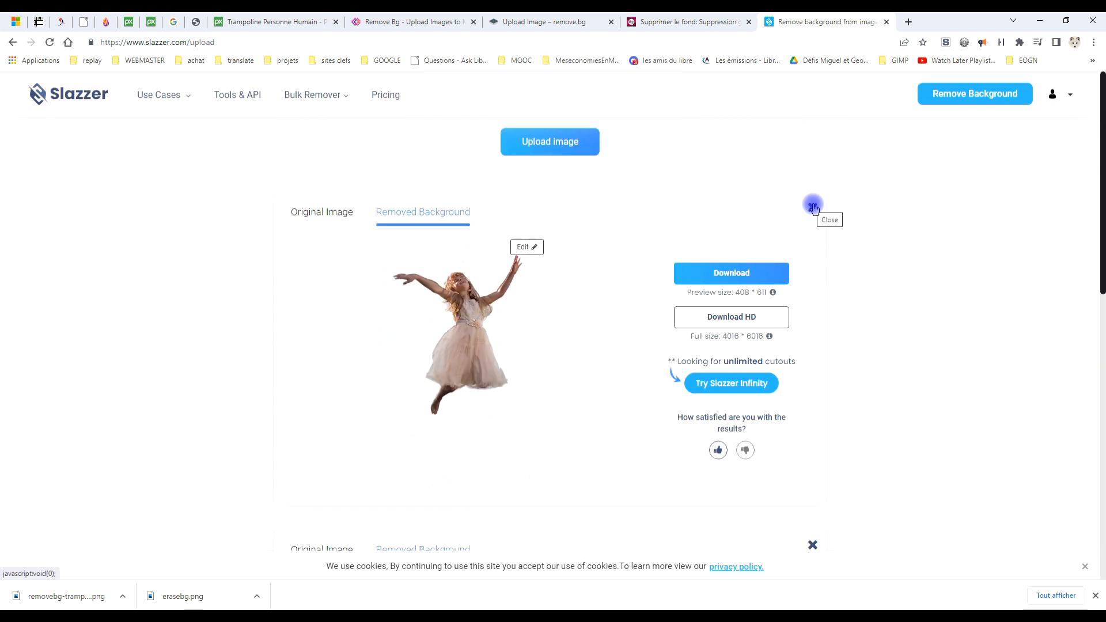
Close the newer duplicate result, download the remaining Slazzer cutout in HD, and save it as trampoline-796255.png.
{"action": "left_click", "coordinate": [813, 206]}
{"action": "scroll", "coordinate": [892, 366], "scroll_direction": "down", "scroll_amount": 5}
{"action": "scroll", "coordinate": [756, 279], "scroll_direction": "up", "scroll_amount": 3}
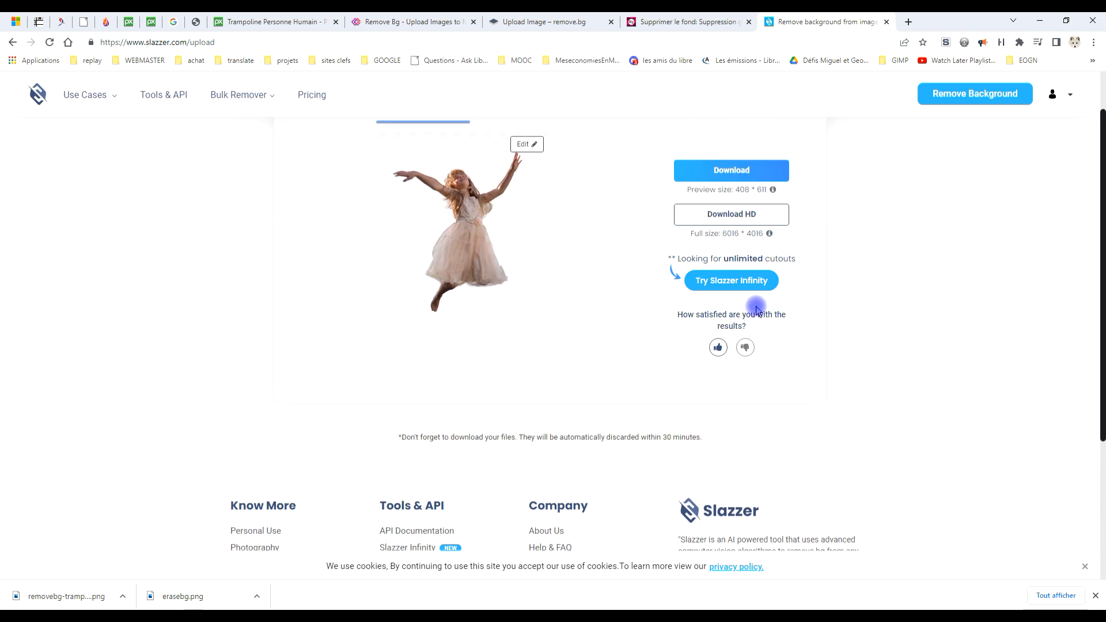
{"action": "left_click", "coordinate": [743, 214]}
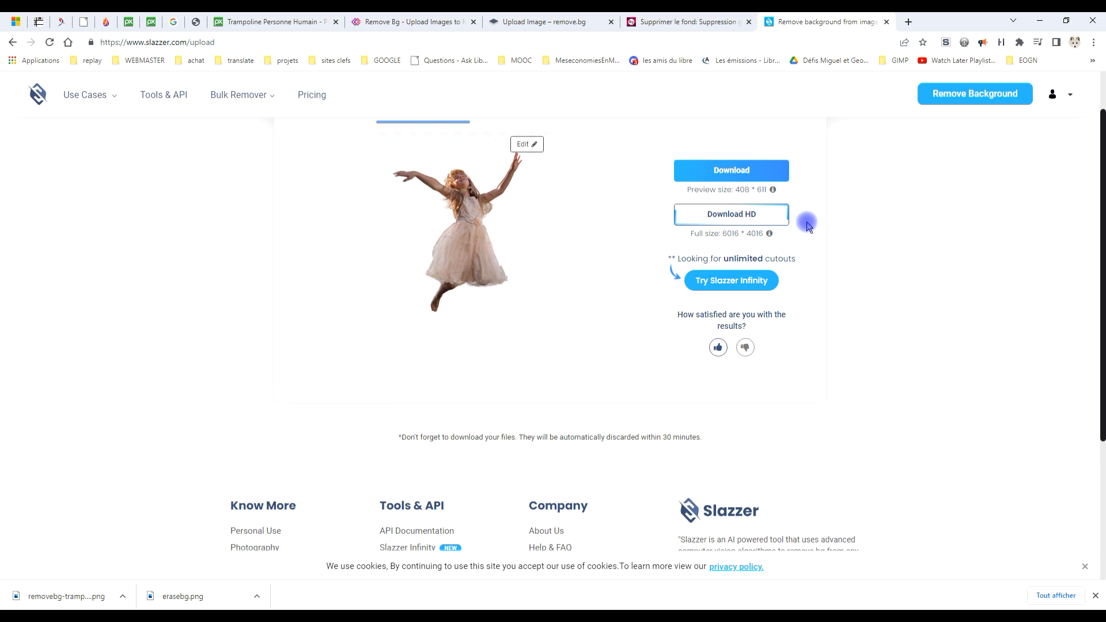
{"action": "scroll", "coordinate": [806, 223], "scroll_direction": "up", "scroll_amount": 2}
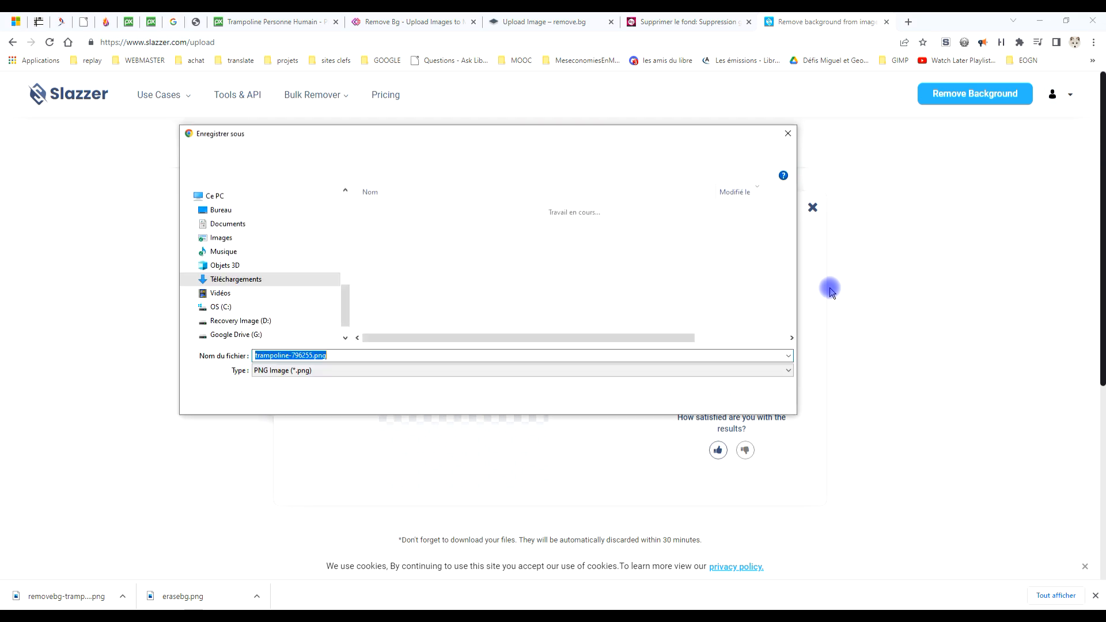
{"action": "left_click", "coordinate": [700, 397]}
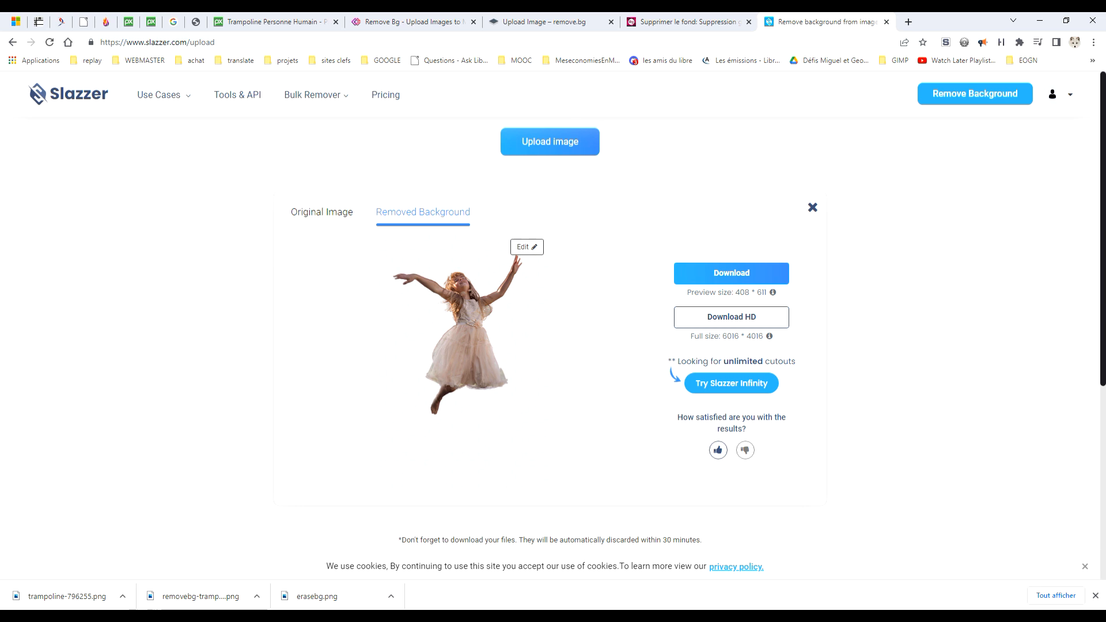
Switch to the Téléchargements folder in File Explorer and rename trampoline-796255.png as trampoline-796255-slazzer.png.
{"action": "mouse_move", "coordinate": [155, 616]}
{"action": "left_click", "coordinate": [115, 573]}
{"action": "left_click", "coordinate": [347, 220]}
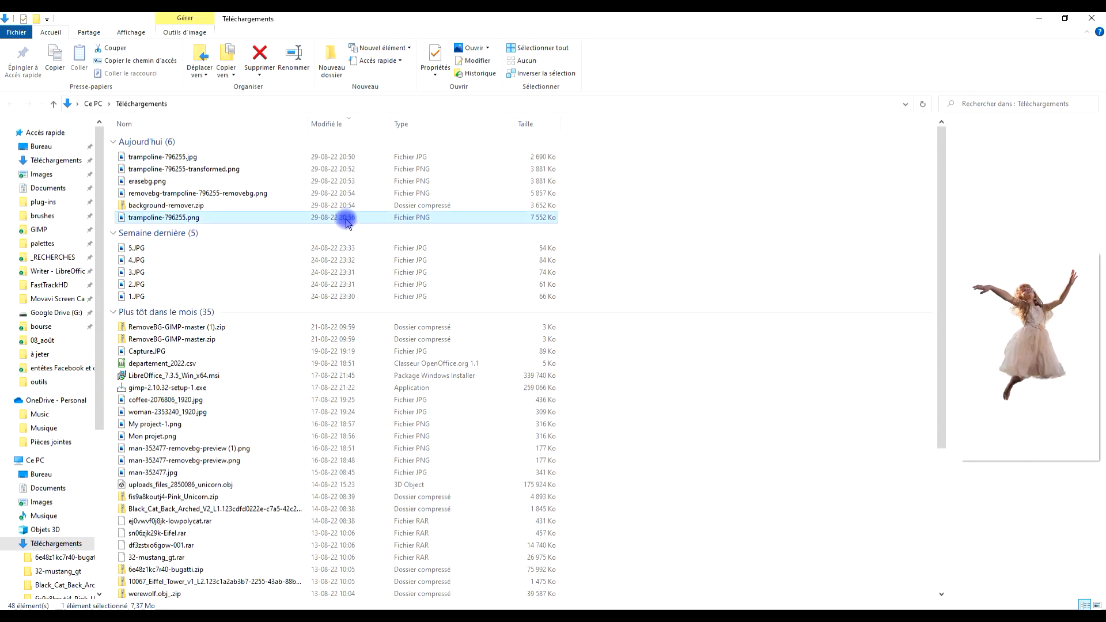
{"action": "right_click", "coordinate": [145, 217]}
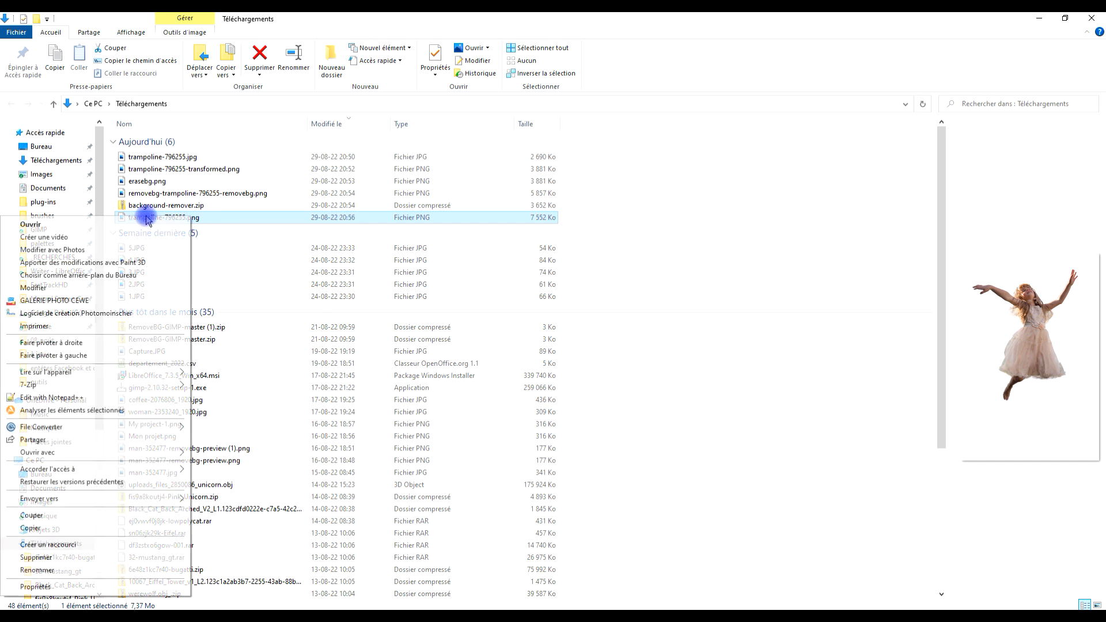
{"action": "left_click", "coordinate": [109, 570]}
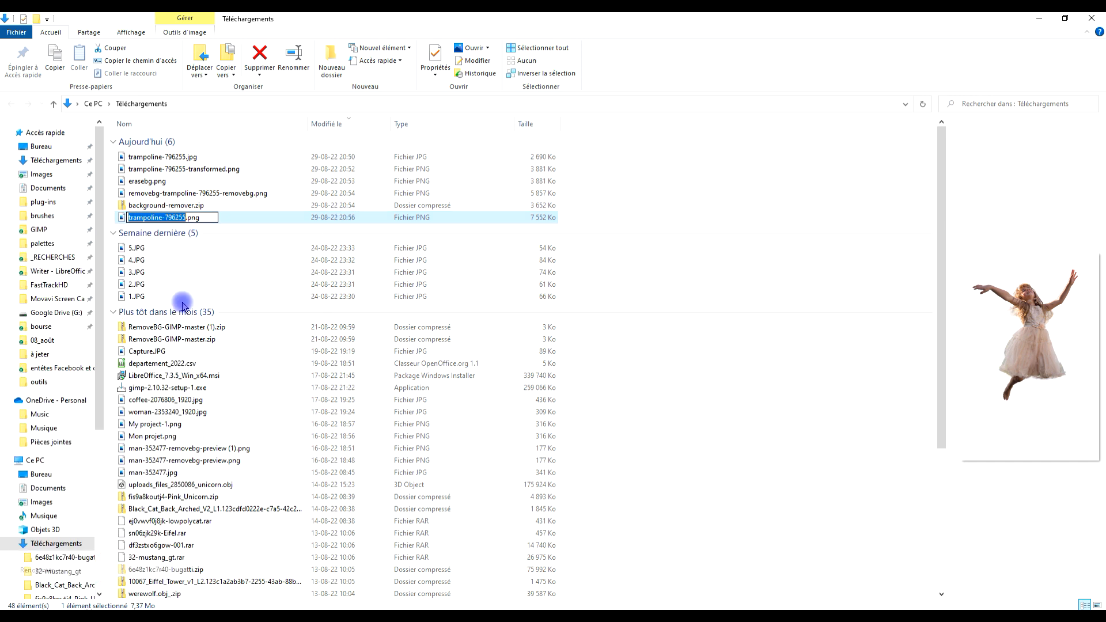
{"action": "left_click", "coordinate": [184, 219]}
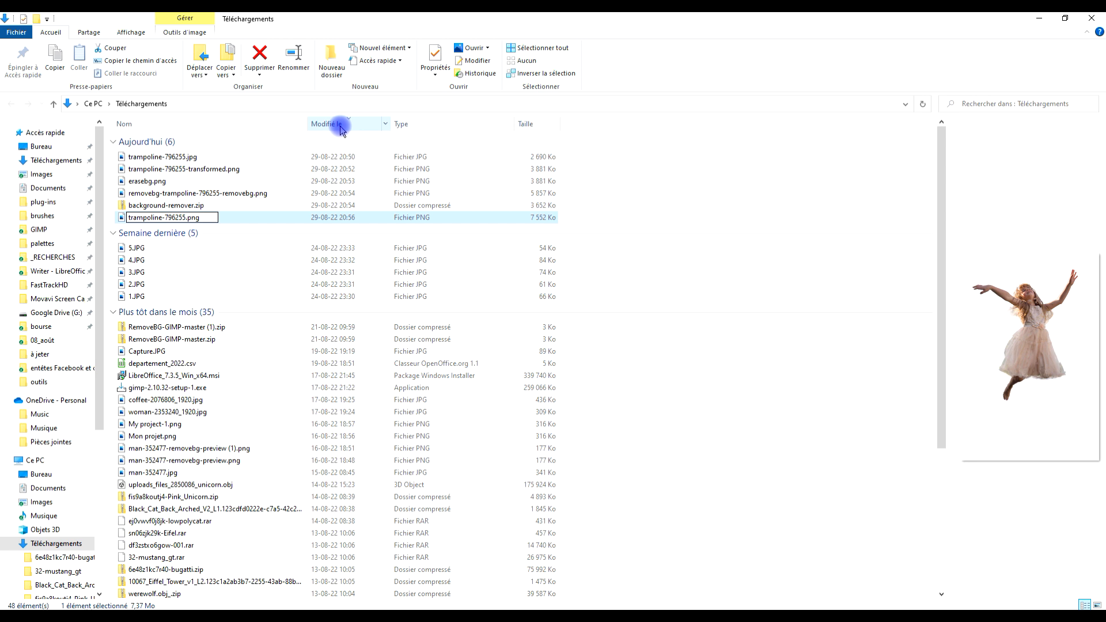
{"action": "type", "text": "-slazzer"}
{"action": "key", "text": "Return"}
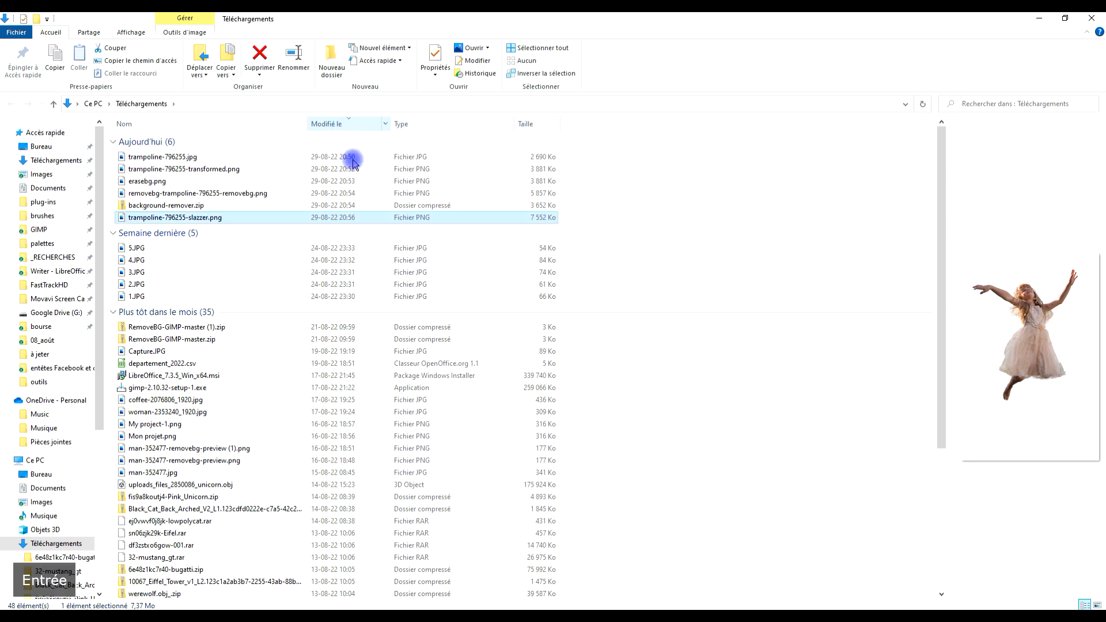
{"action": "left_click", "coordinate": [369, 611]}
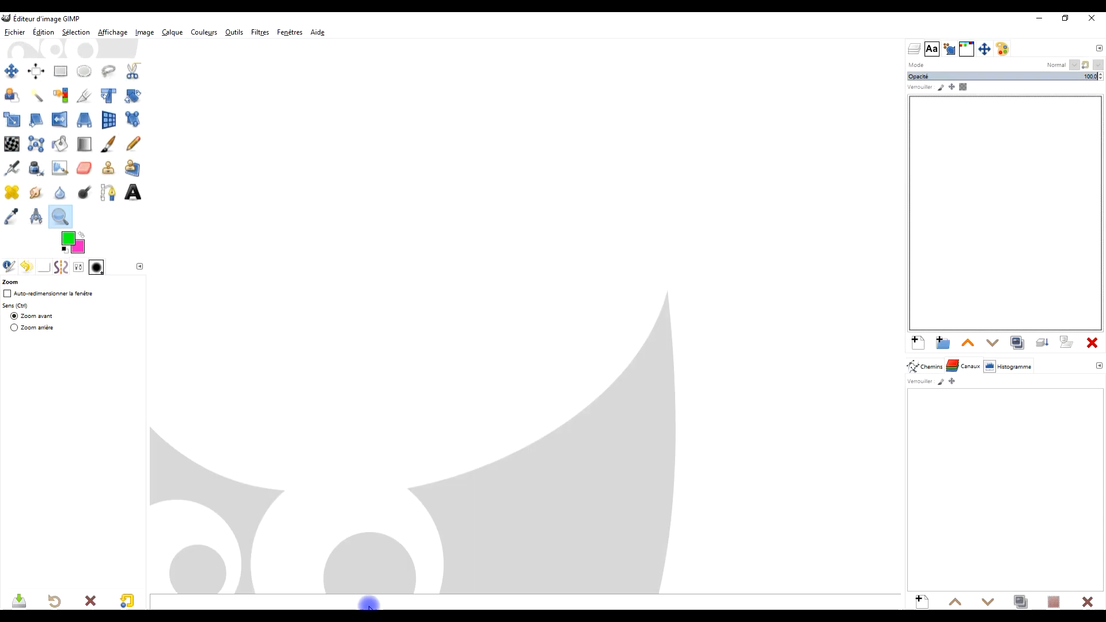
{"action": "left_click", "coordinate": [1039, 19]}
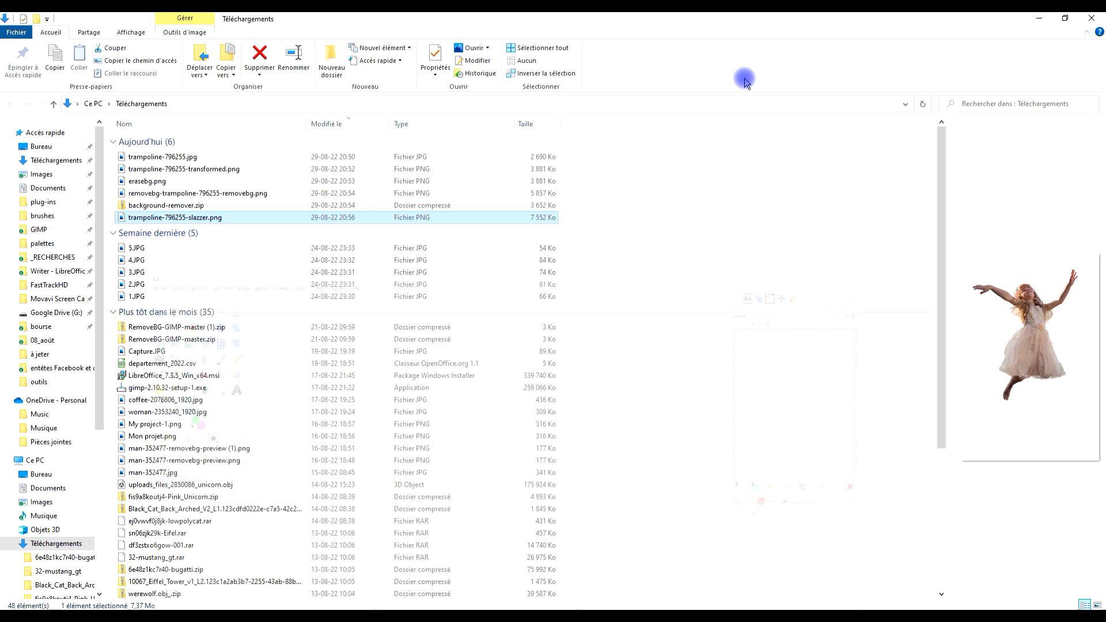
{"action": "left_click", "coordinate": [147, 207]}
{"action": "right_click", "coordinate": [149, 207]}
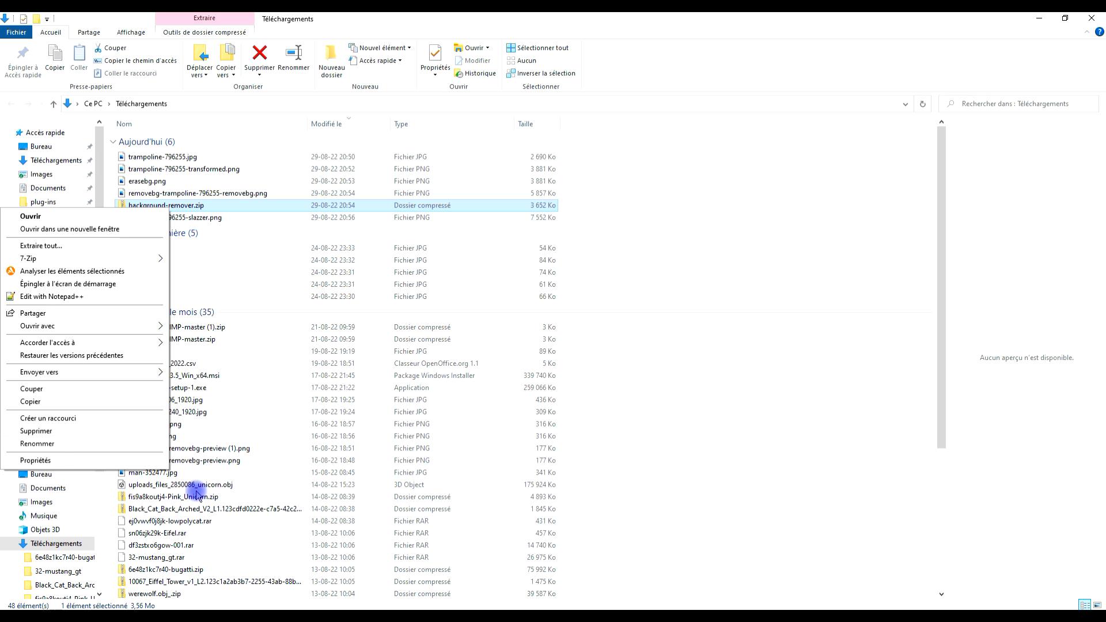
Look through the background-removal sites open in Chrome to identify which one supplied background-remover.zip, and return to the Téléchargements folder.
{"action": "left_click", "coordinate": [116, 613]}
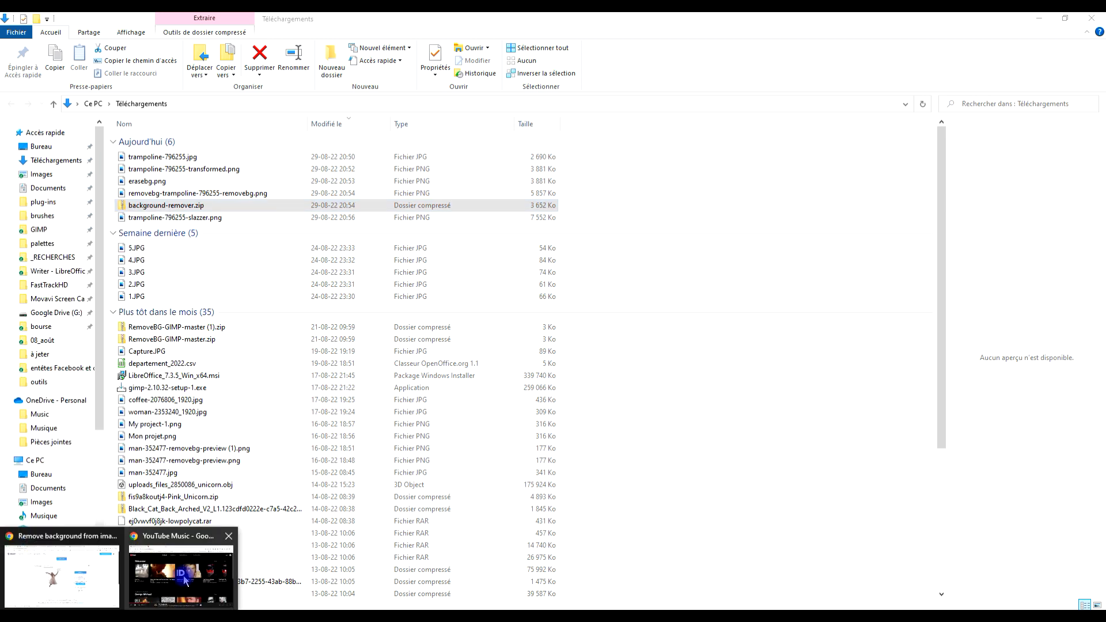
{"action": "left_click", "coordinate": [60, 565]}
{"action": "left_click", "coordinate": [523, 22]}
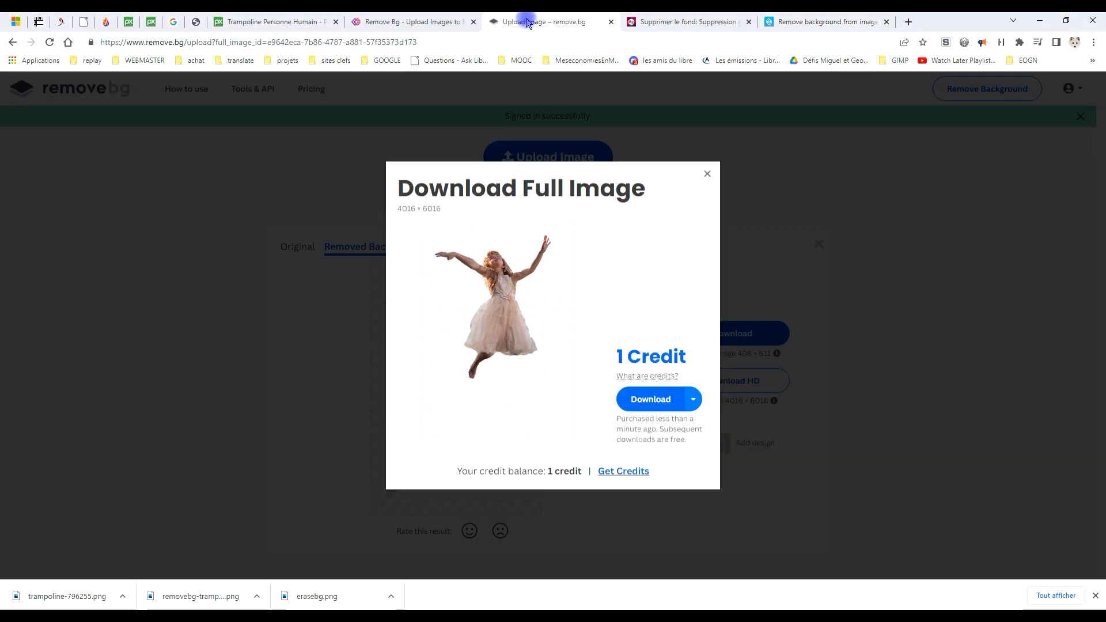
{"action": "left_click", "coordinate": [672, 21]}
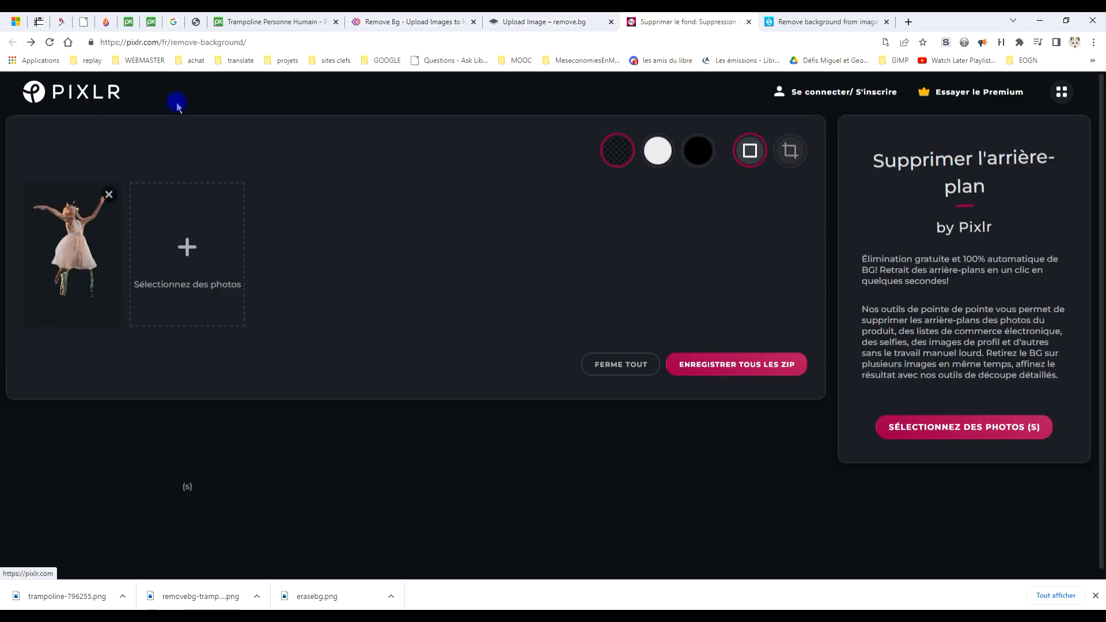
{"action": "left_click", "coordinate": [129, 595]}
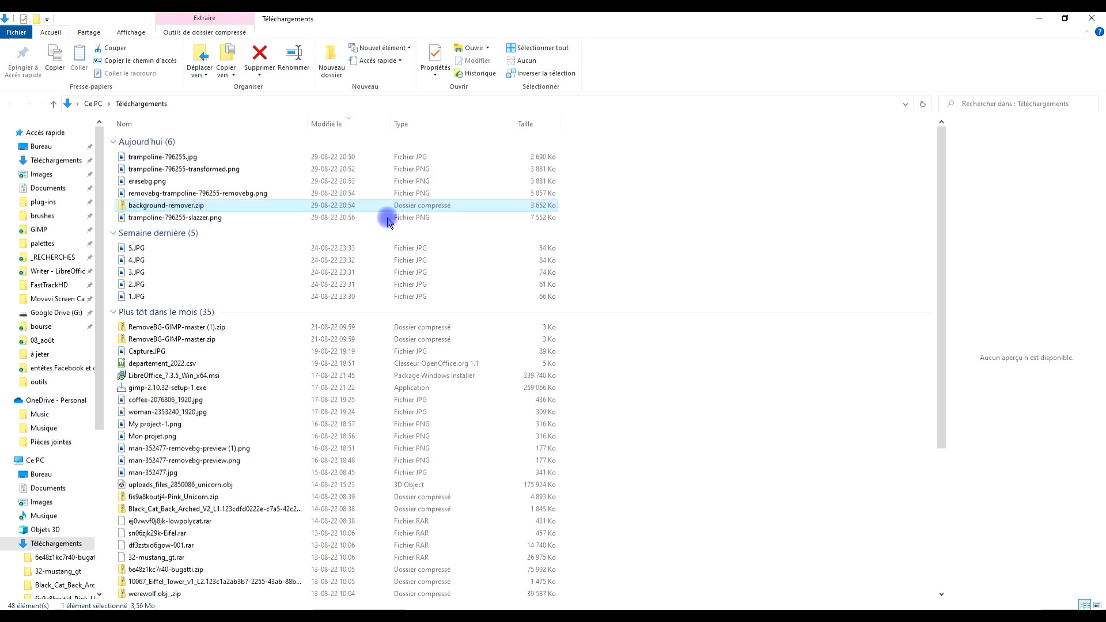
Extract background-remover.zip into a background-remover folder inside Téléchargements.
{"action": "right_click", "coordinate": [180, 210]}
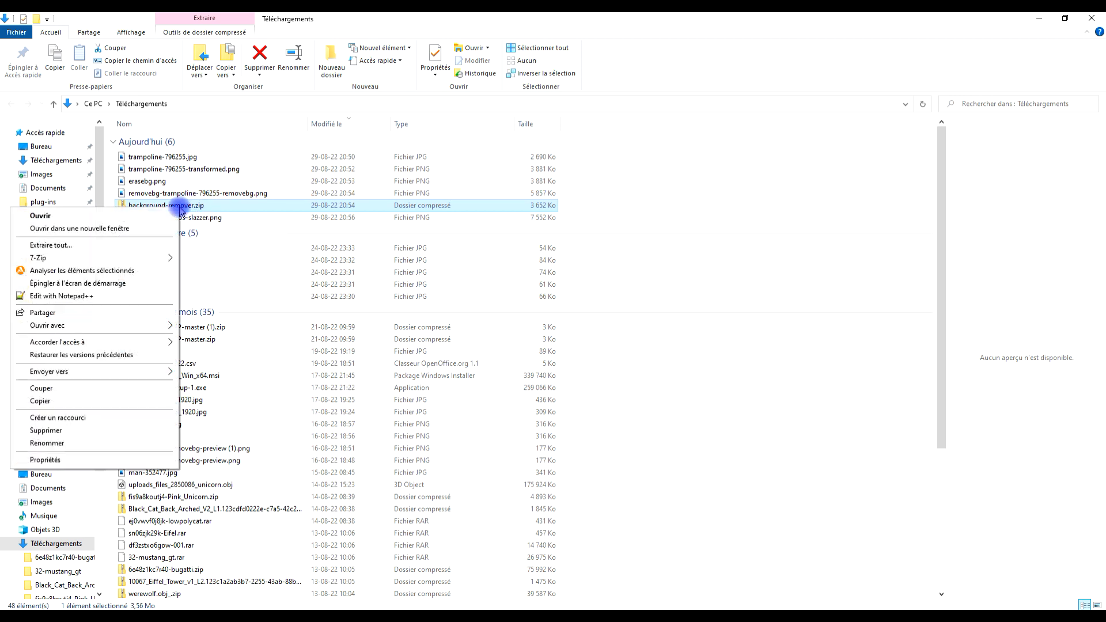
{"action": "left_click", "coordinate": [92, 248]}
{"action": "left_click", "coordinate": [649, 429]}
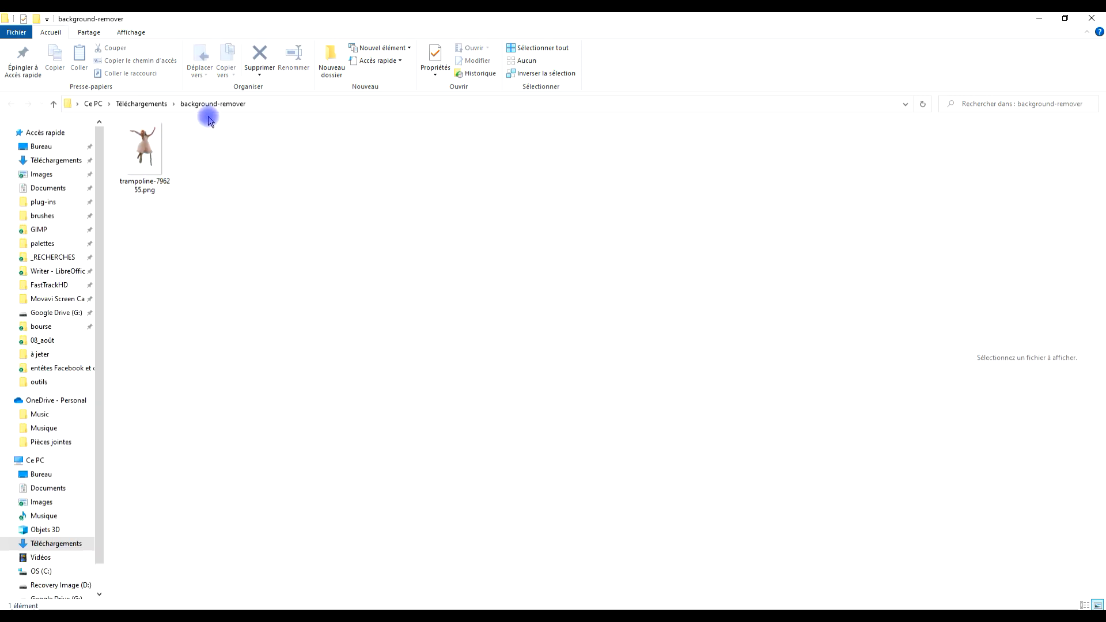
Rename the extracted trampoline-796255.png as trampoline-79625PIXLR.png.
{"action": "left_click", "coordinate": [136, 172]}
{"action": "right_click", "coordinate": [136, 173]}
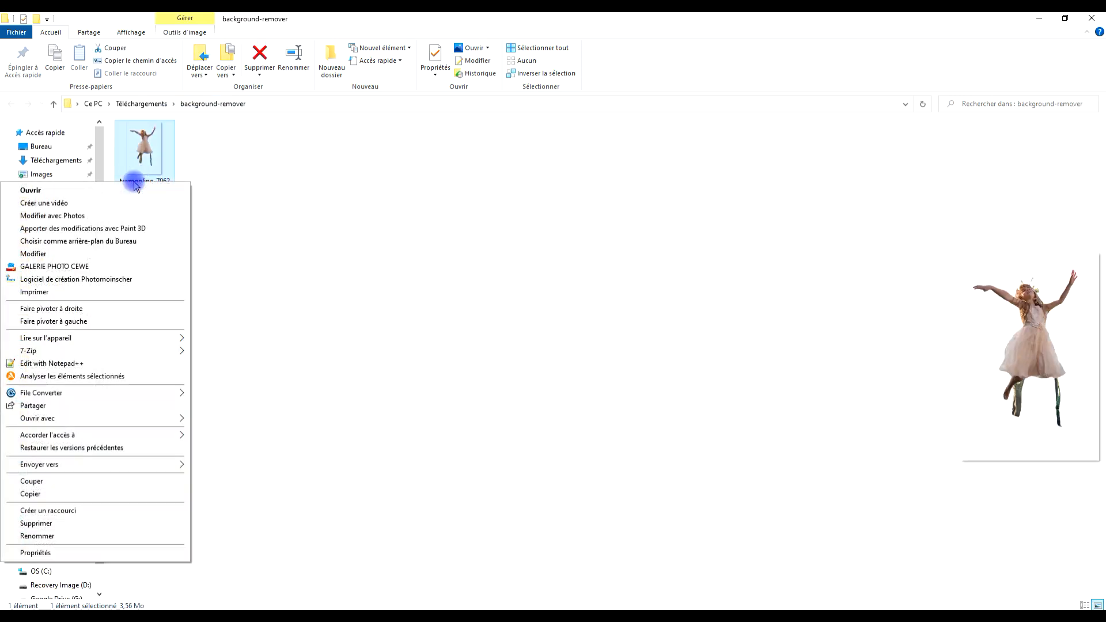
{"action": "left_click", "coordinate": [78, 535]}
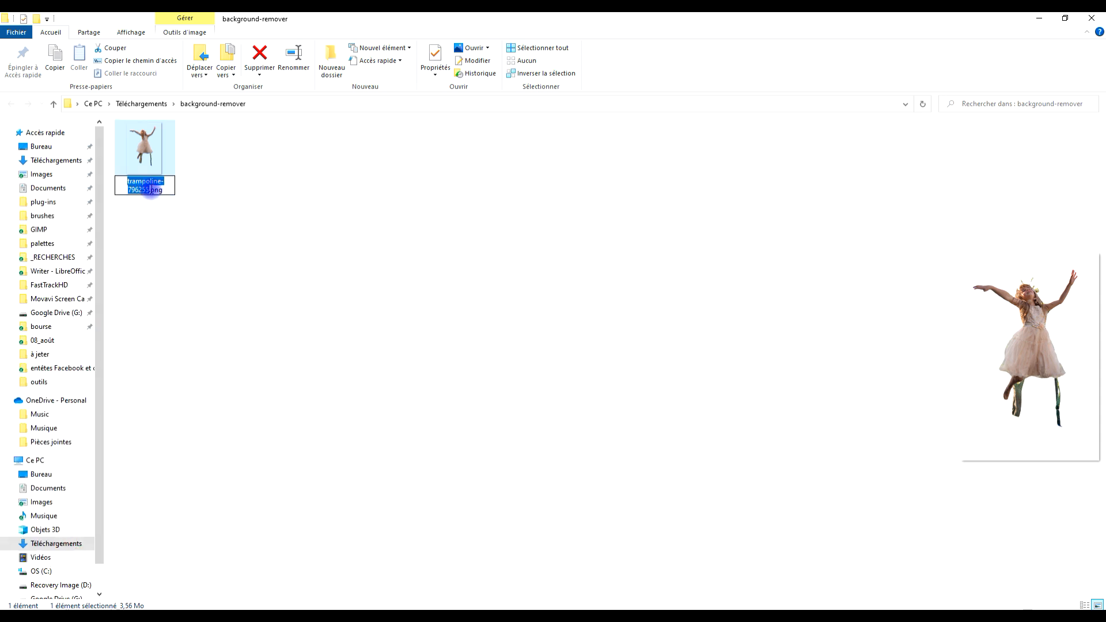
{"action": "key", "text": "Left"}
{"action": "type", "text": "P"}
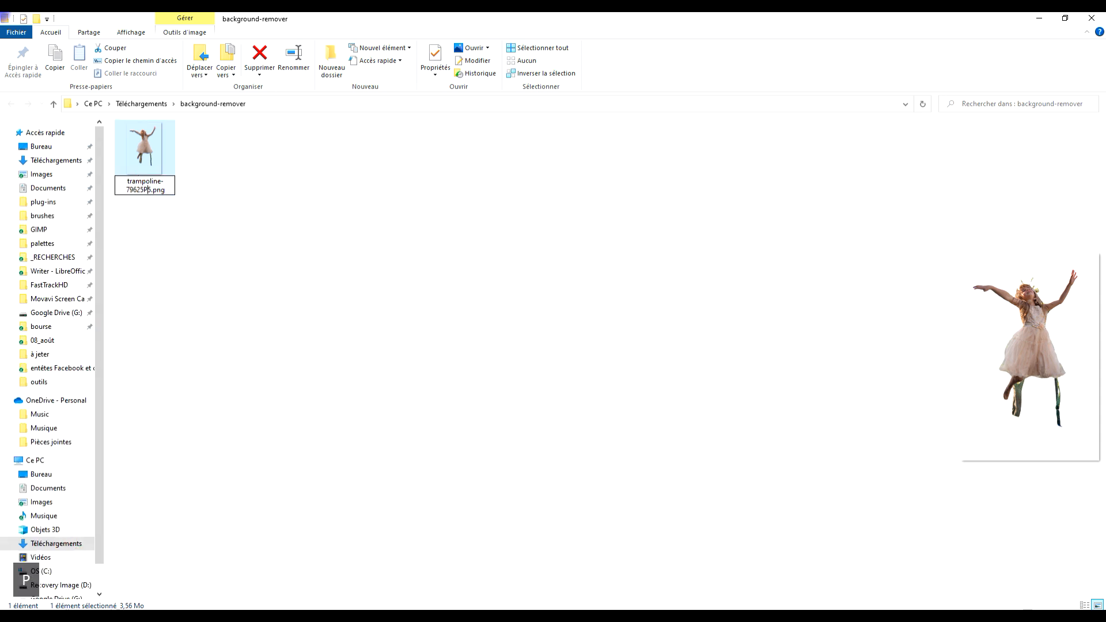
{"action": "type", "text": "IXLR"}
{"action": "key", "text": "Delete"}
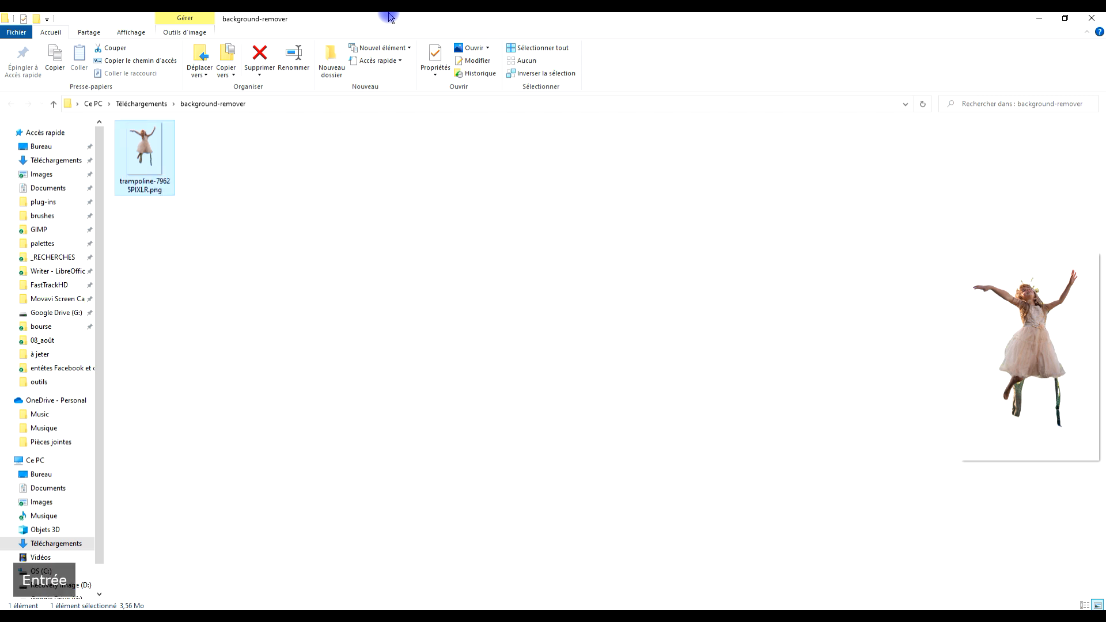
Move trampoline-79625PIXLR.png out of the background-remover folder into Téléchargements.
{"action": "key", "text": "ctrl+x"}
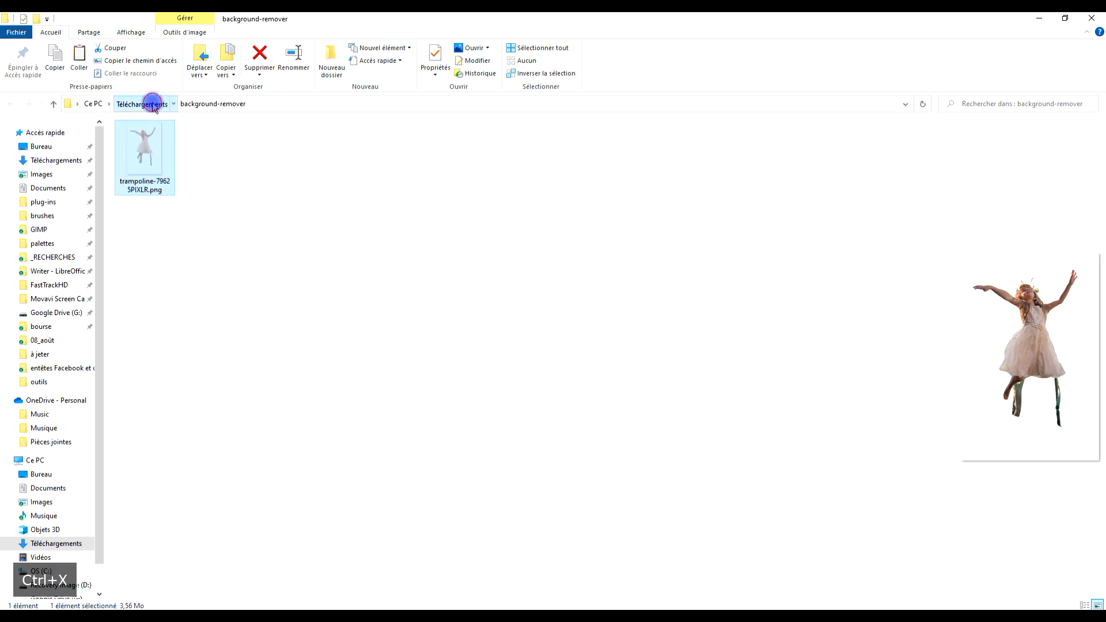
{"action": "left_click", "coordinate": [142, 104]}
{"action": "left_click", "coordinate": [795, 223]}
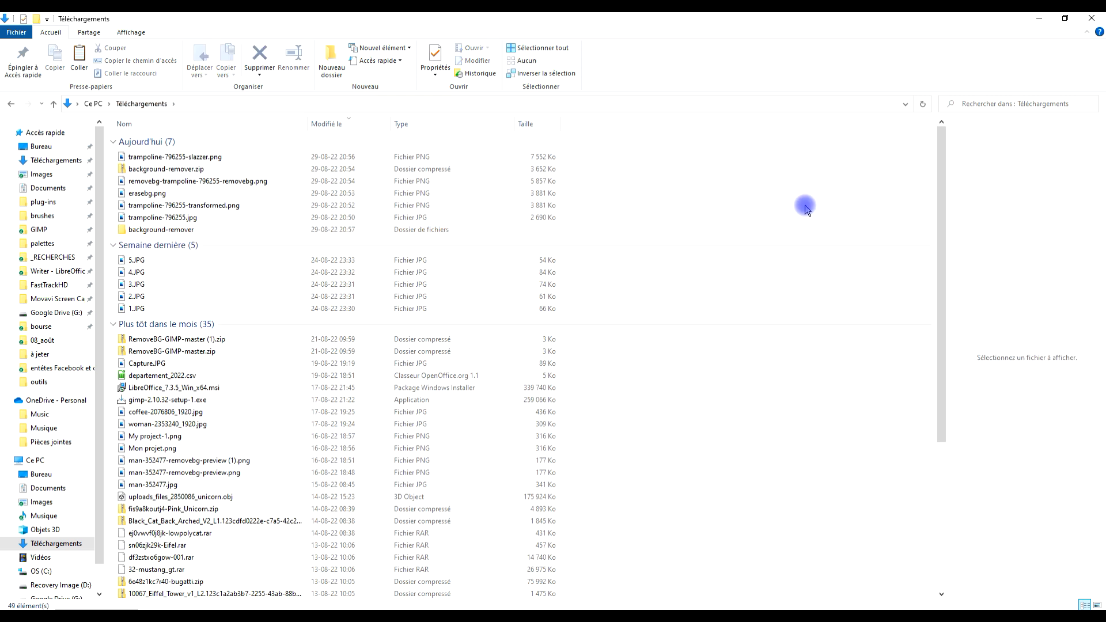
{"action": "key", "text": "ctrl+v"}
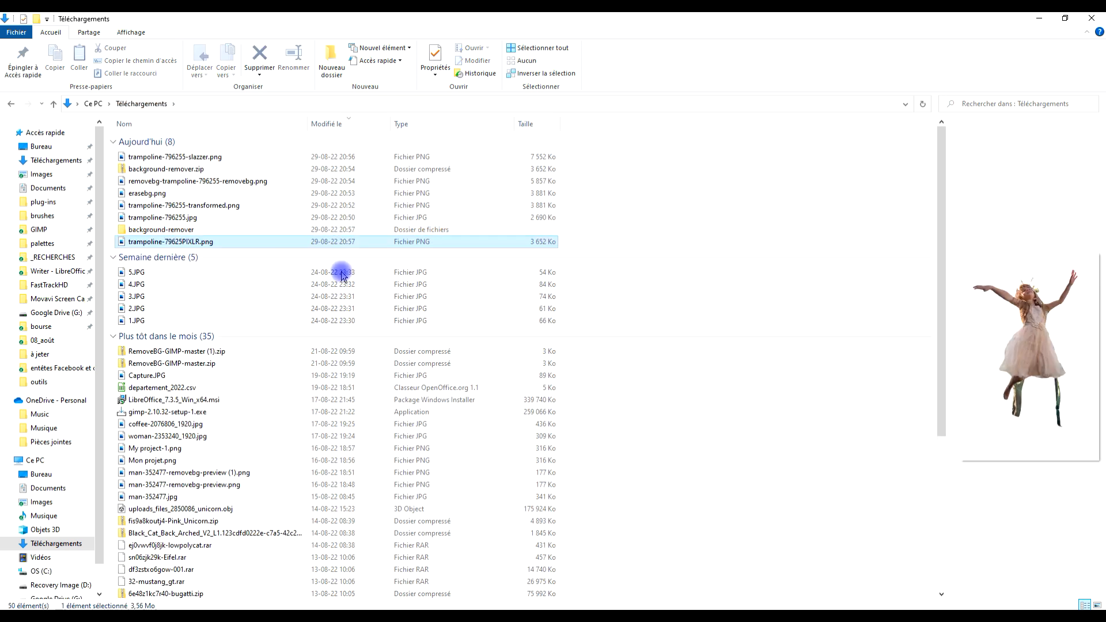
Delete the background-remover folder and background-remover.zip from Téléchargements.
{"action": "left_click", "coordinate": [182, 230]}
{"action": "left_click", "coordinate": [172, 168], "text": "ctrl"}
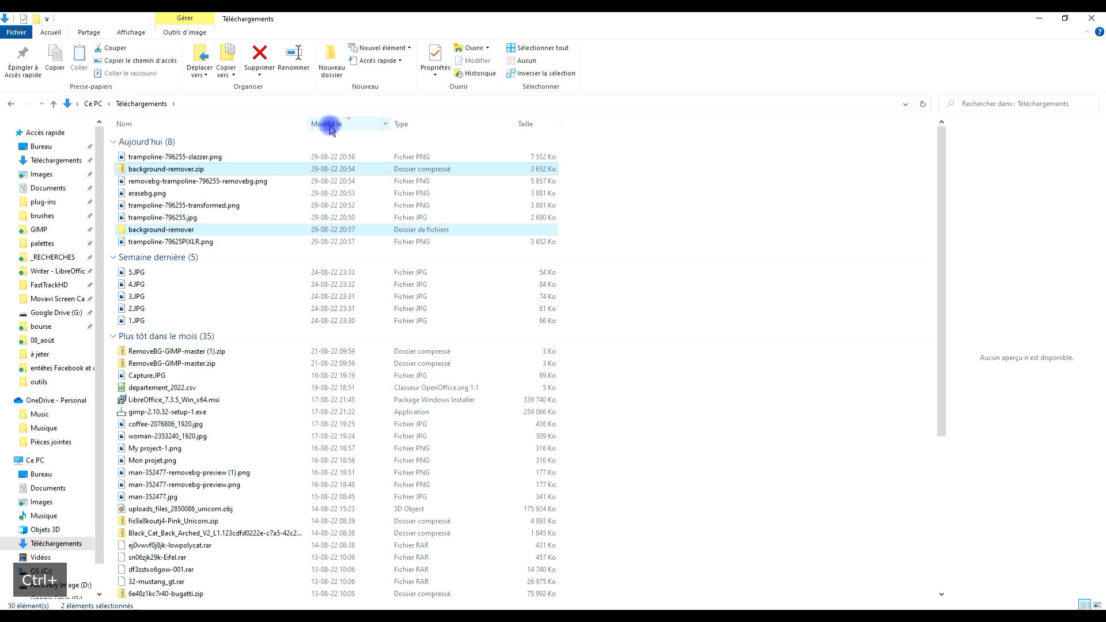
{"action": "key", "text": "Delete"}
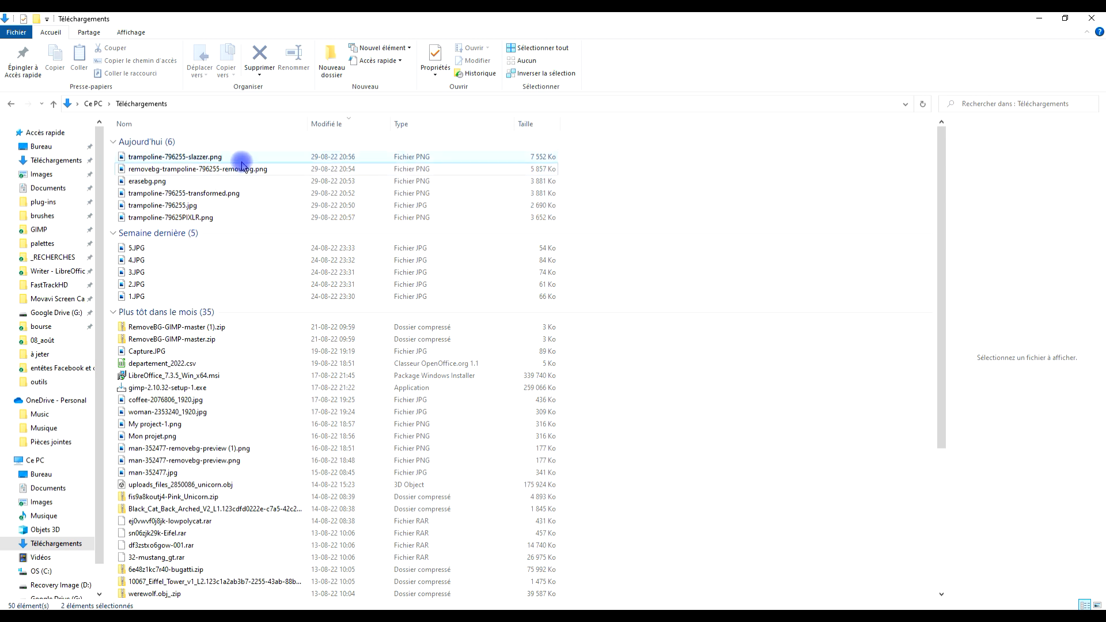
Preview the original trampoline-796255.jpg and compare it with the transformed, PIXLR, erasebg, removebg and slazzer cutouts.
{"action": "left_click", "coordinate": [284, 205]}
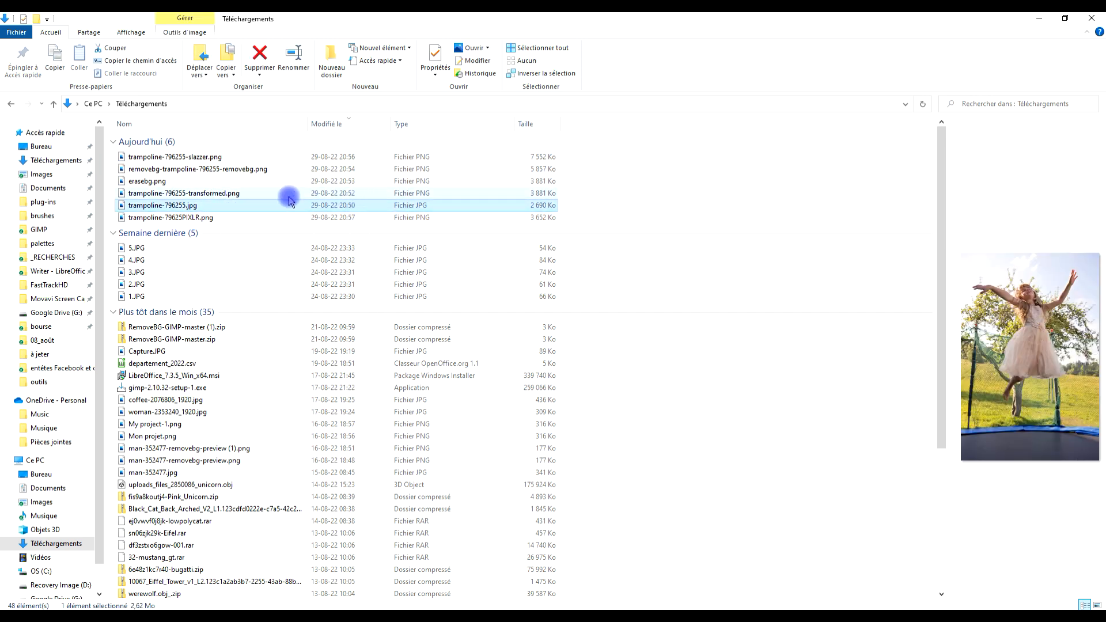
{"action": "left_click", "coordinate": [239, 194]}
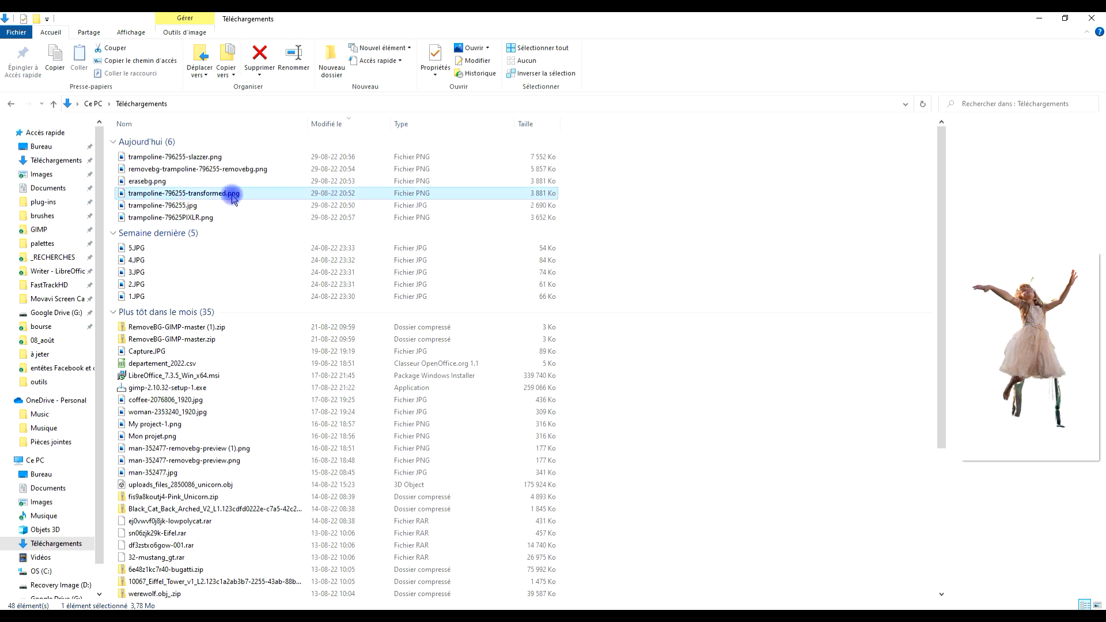
{"action": "left_click", "coordinate": [212, 217]}
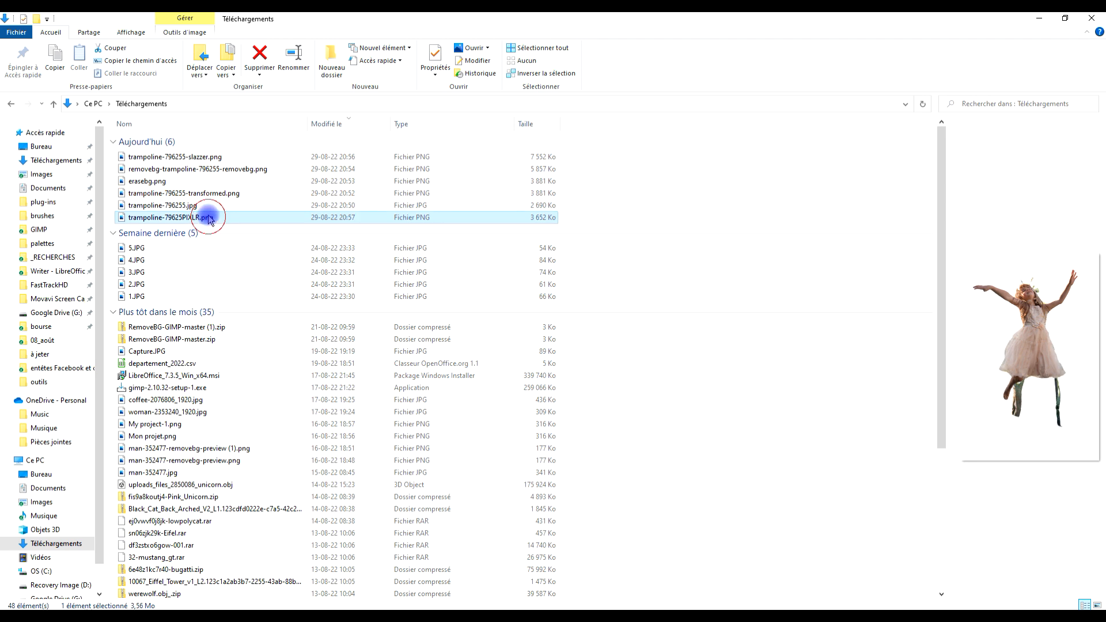
{"action": "left_click", "coordinate": [172, 183], "text": "ctrl"}
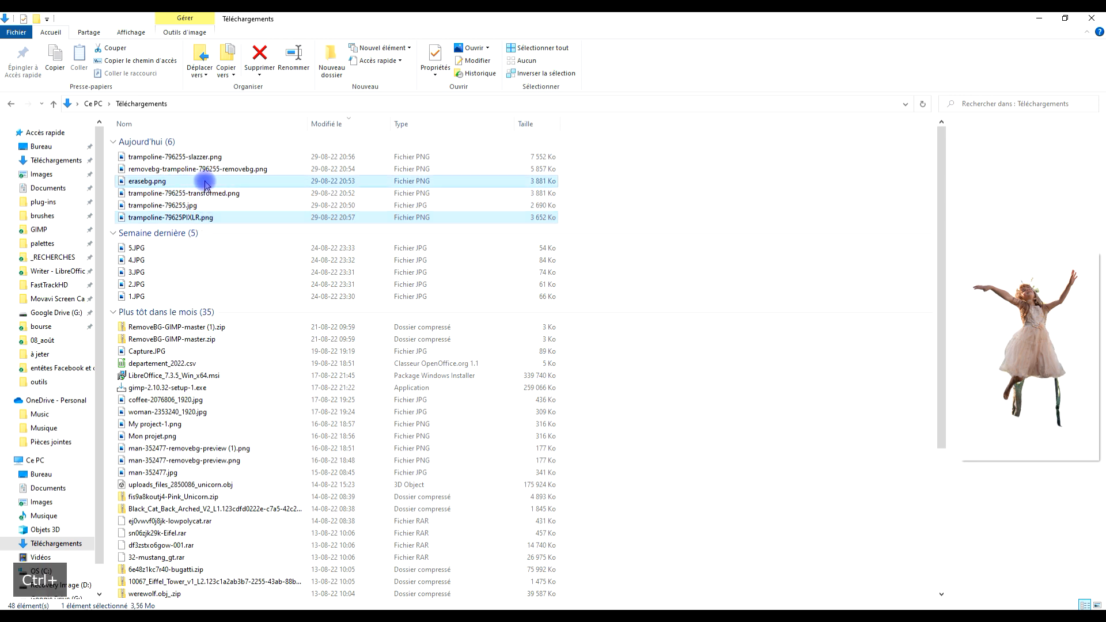
{"action": "left_click", "coordinate": [173, 166], "text": "ctrl"}
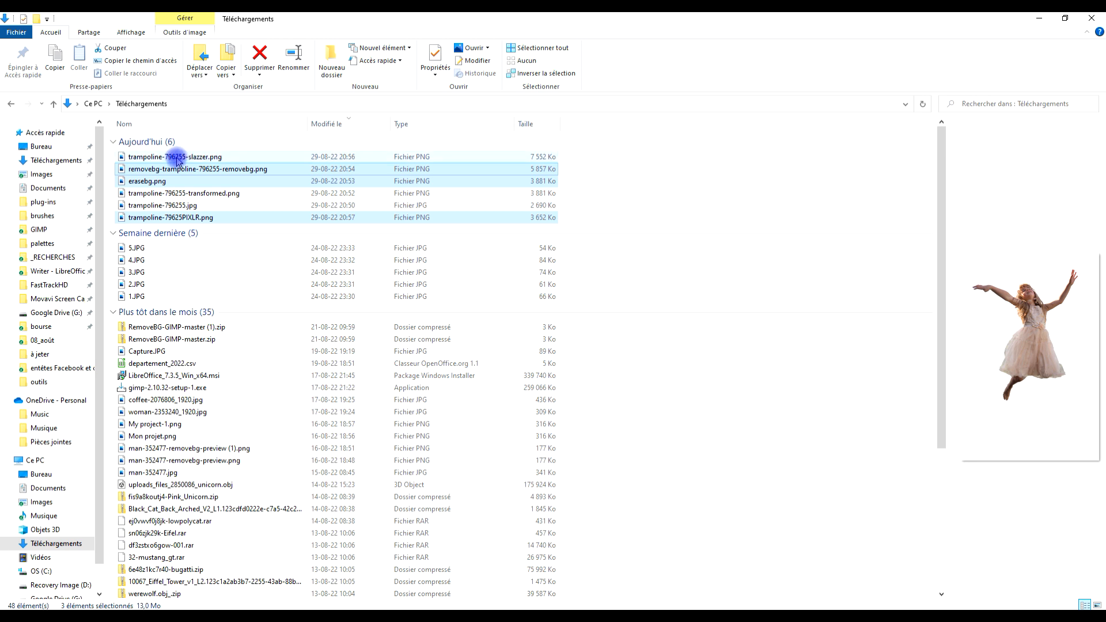
{"action": "left_click", "coordinate": [177, 158], "text": "ctrl"}
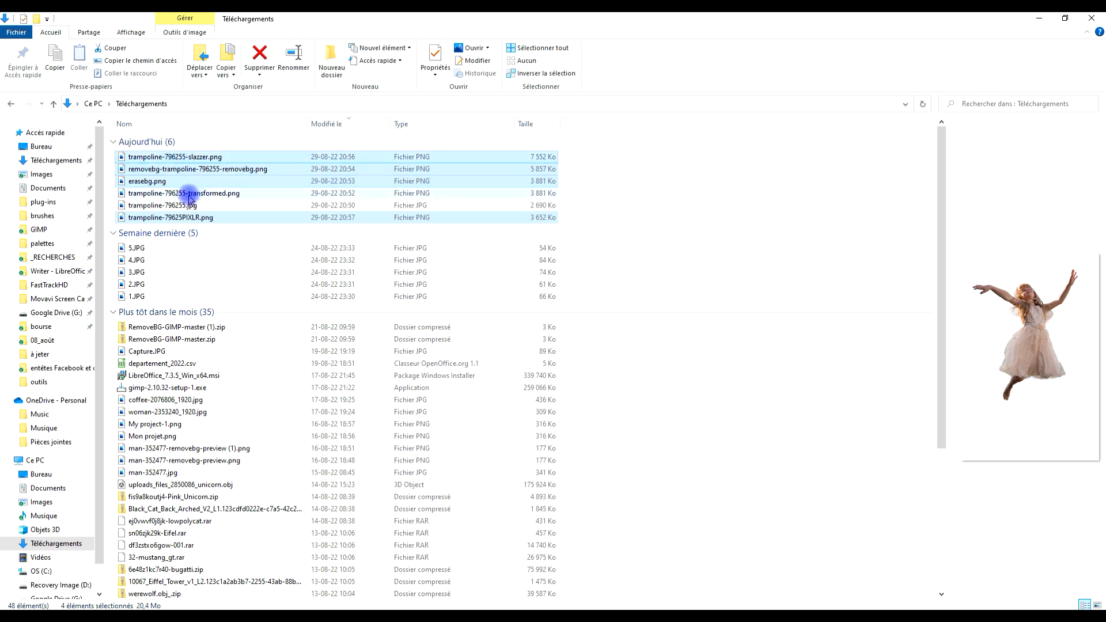
{"action": "left_click", "coordinate": [225, 195]}
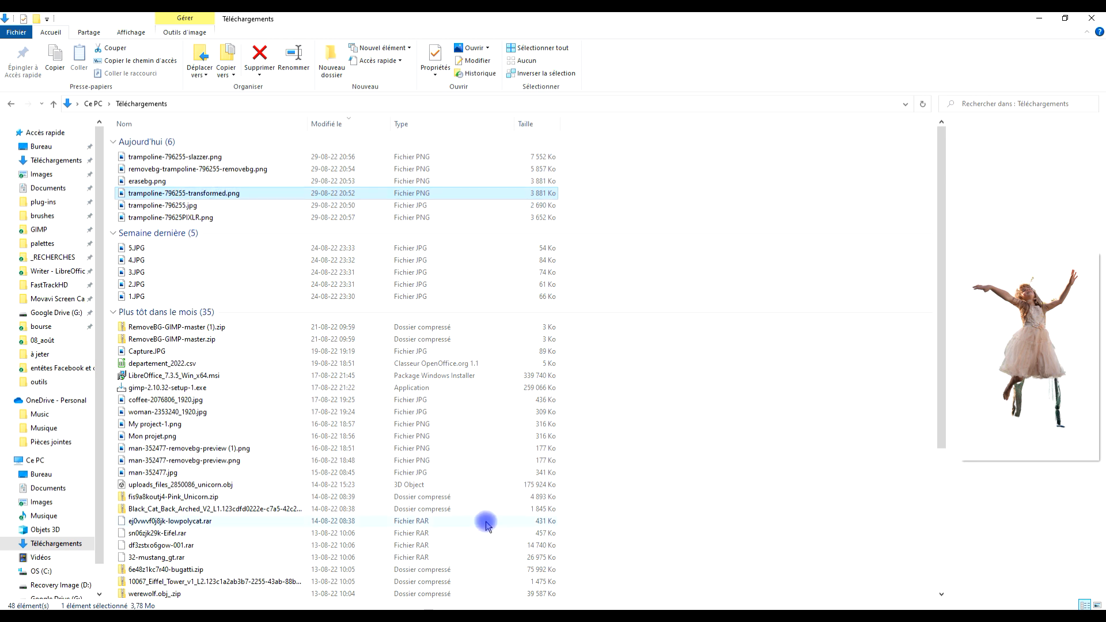
Switch to GIMP, bring up the Downloads folder for opening images, and sort its files by modification date, oldest first.
{"action": "left_click", "coordinate": [720, 615]}
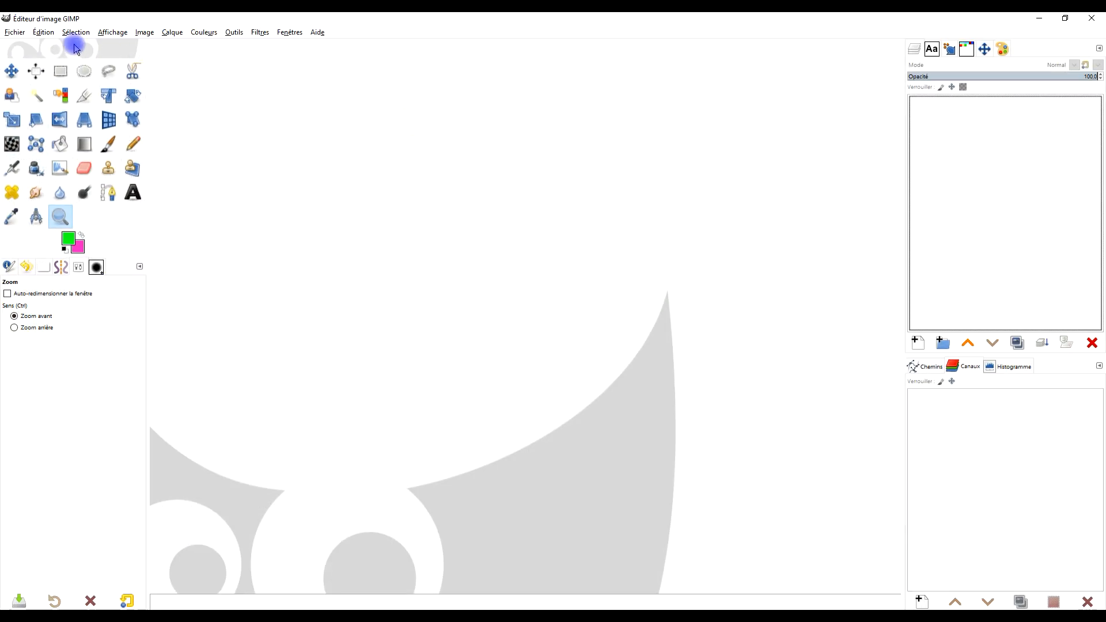
{"action": "left_click", "coordinate": [24, 33]}
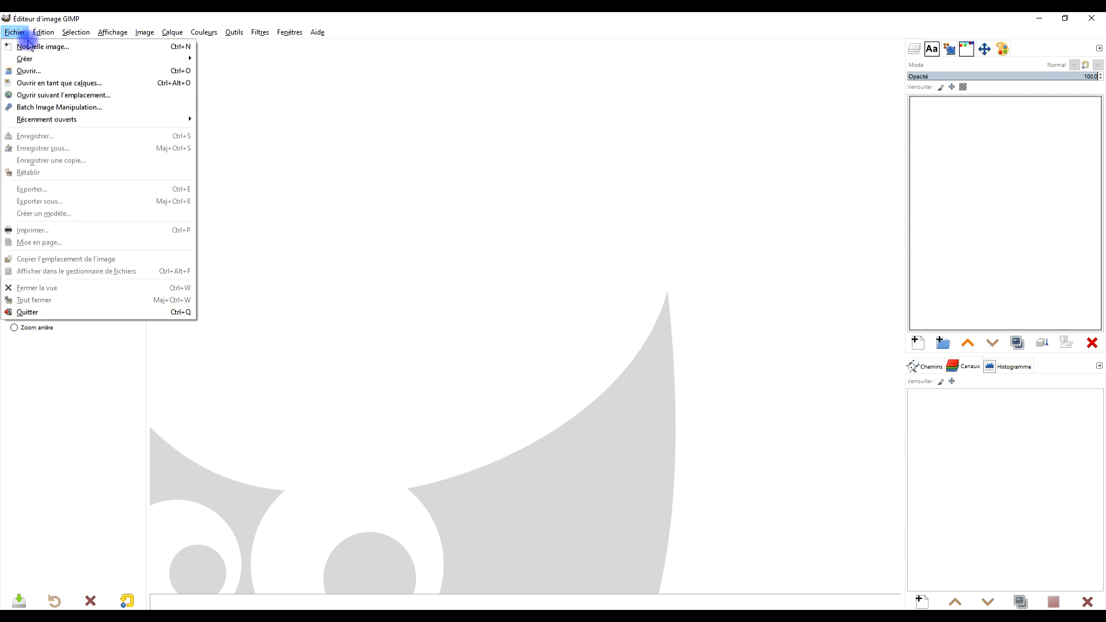
{"action": "left_click", "coordinate": [57, 71]}
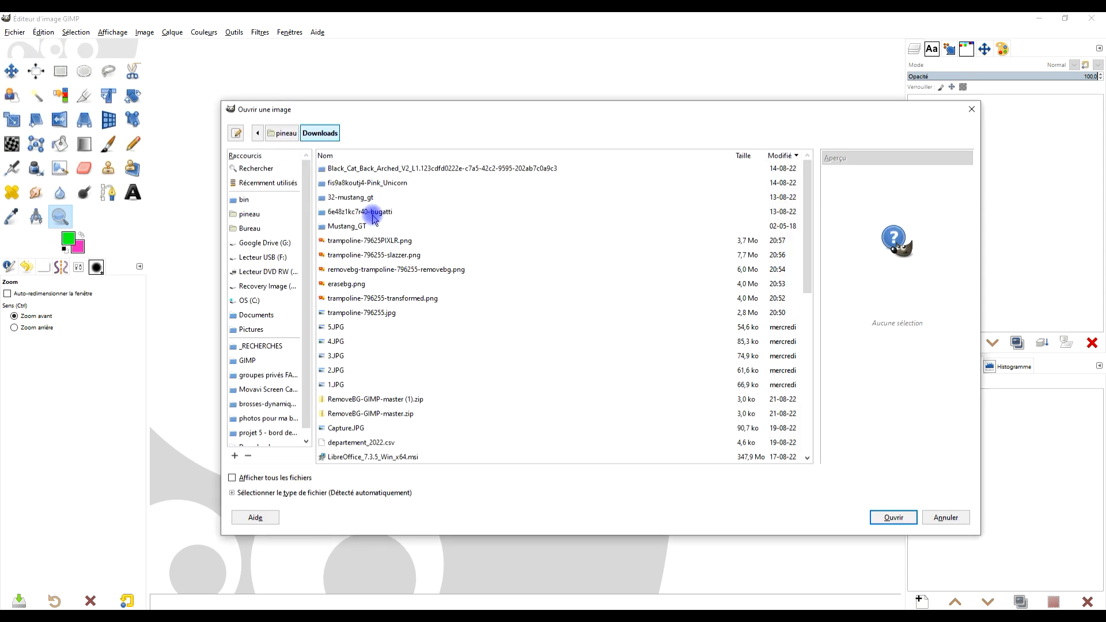
{"action": "scroll", "coordinate": [277, 400], "scroll_direction": "down", "scroll_amount": 1}
{"action": "left_click", "coordinate": [263, 439]}
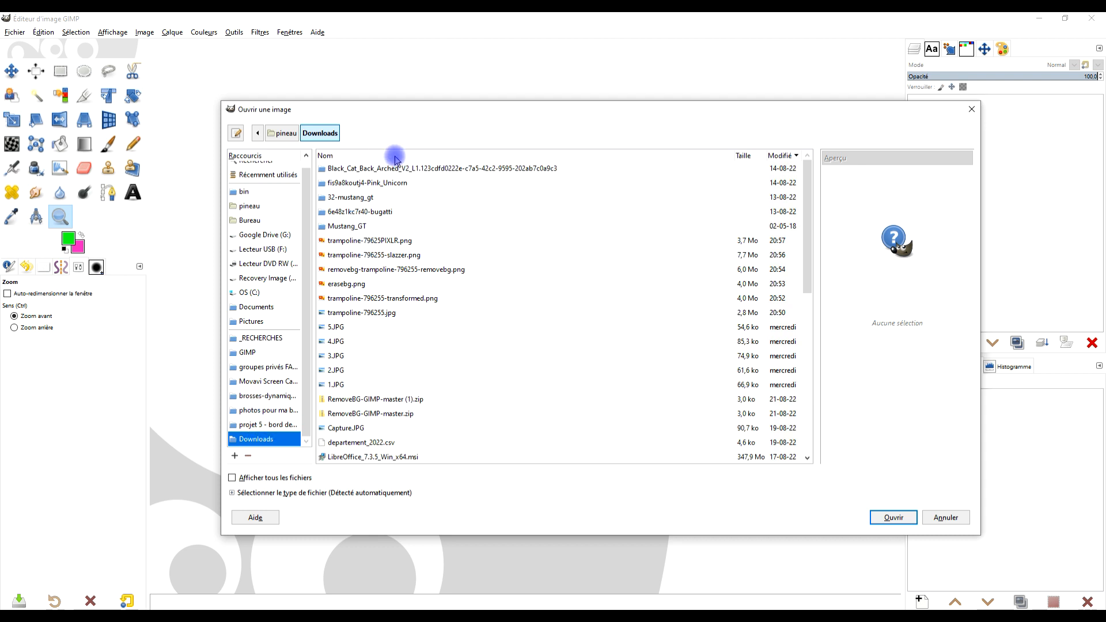
{"action": "scroll", "coordinate": [449, 288], "scroll_direction": "down", "scroll_amount": 4}
{"action": "left_click", "coordinate": [780, 154]}
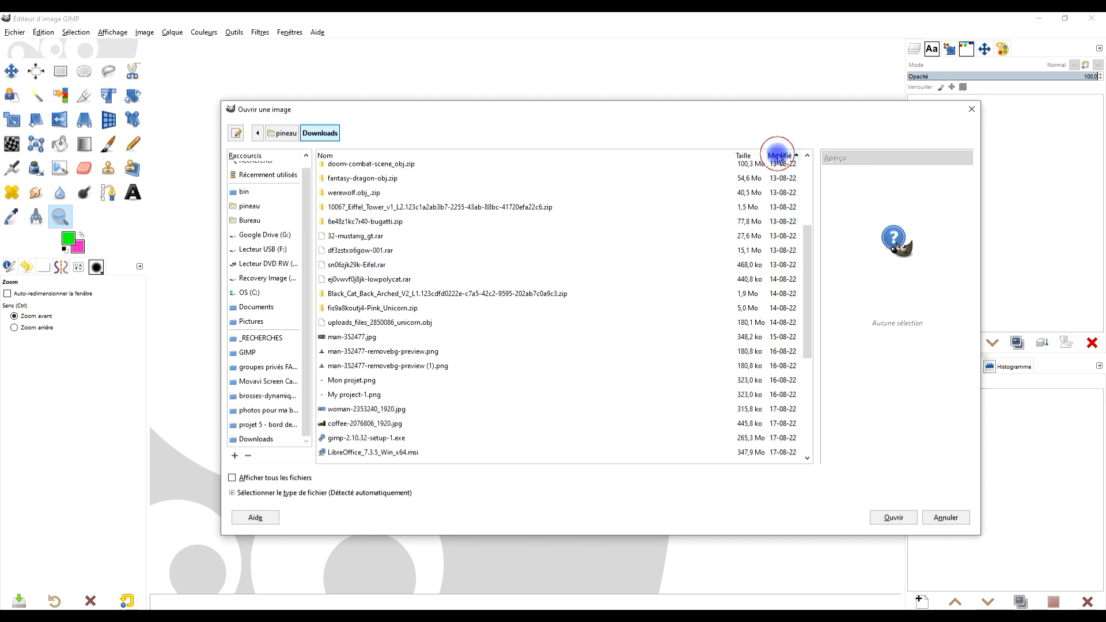
{"action": "scroll", "coordinate": [788, 225], "scroll_direction": "up", "scroll_amount": 4}
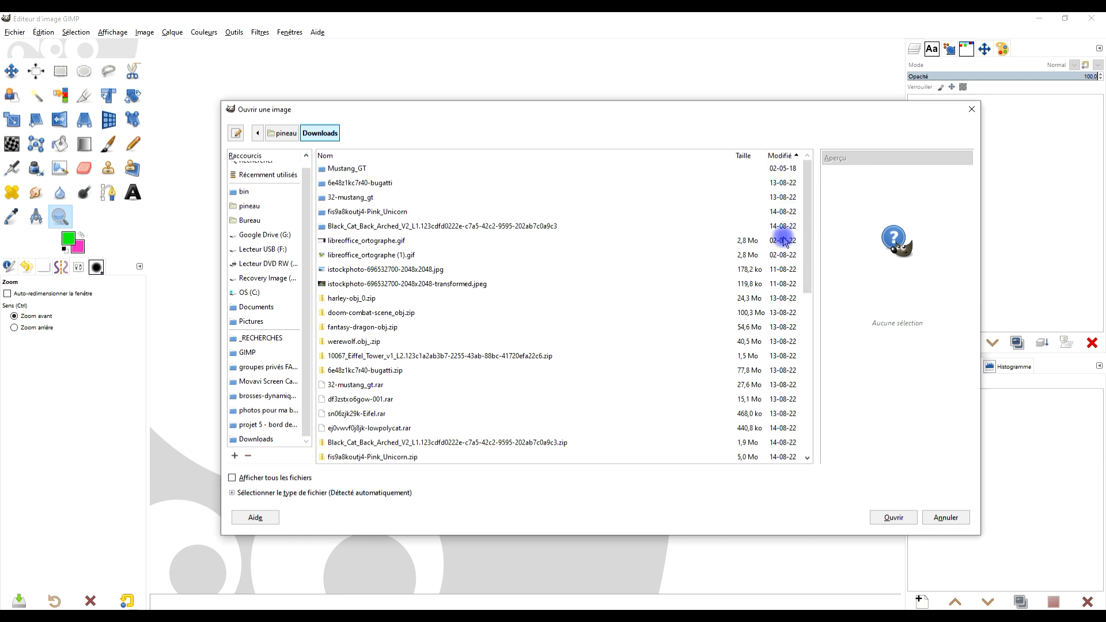
{"action": "scroll", "coordinate": [665, 264], "scroll_direction": "down", "scroll_amount": 10}
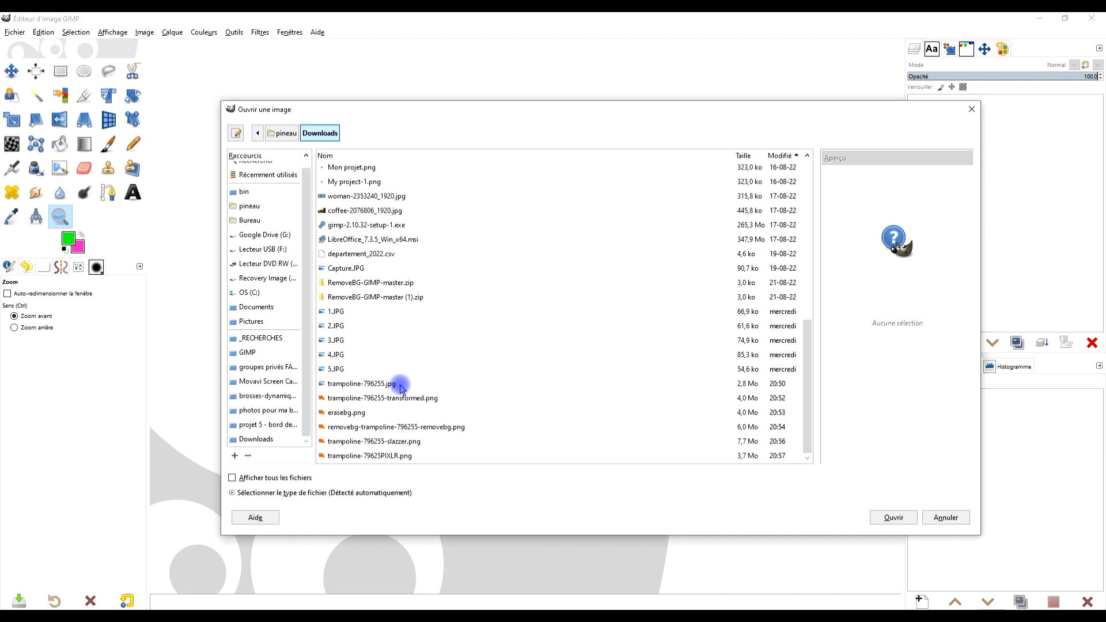
Open the six images from trampoline-796255.jpg through trampoline-79625PIXLR.png together, and display trampoline-796255-transformed.png.
{"action": "left_click", "coordinate": [400, 384]}
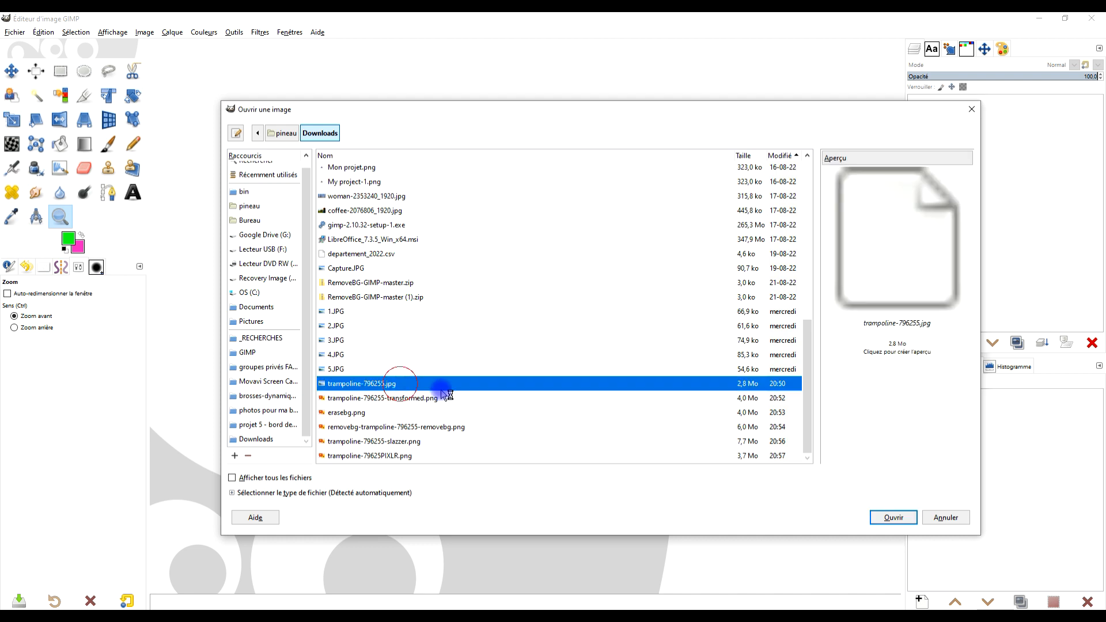
{"action": "left_click", "coordinate": [382, 458], "text": "shift"}
{"action": "left_click", "coordinate": [893, 517]}
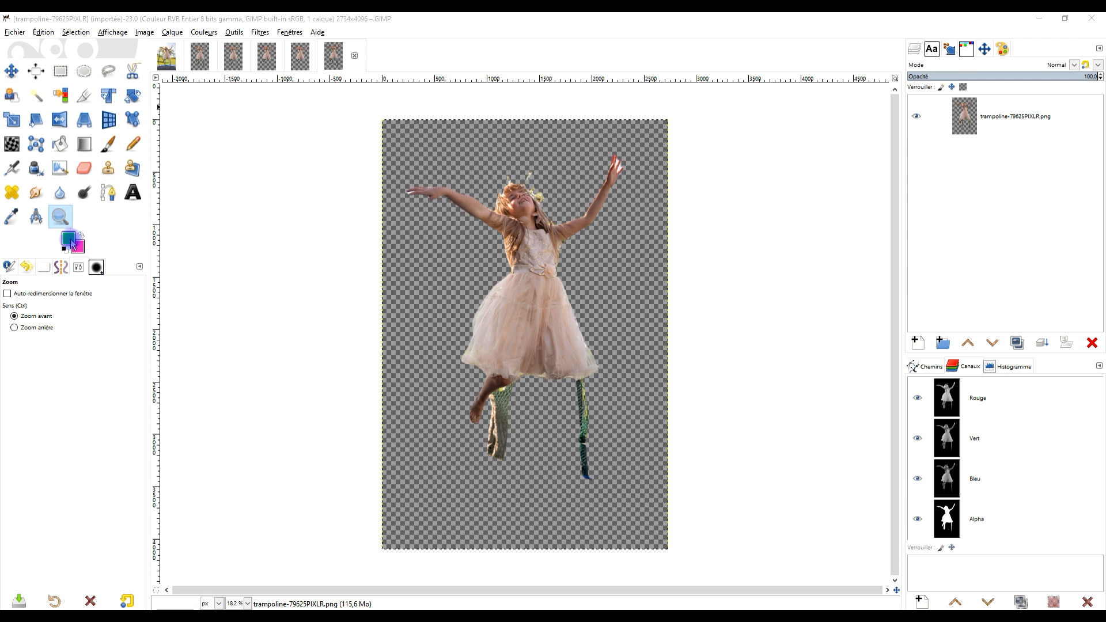
{"action": "left_click", "coordinate": [194, 58]}
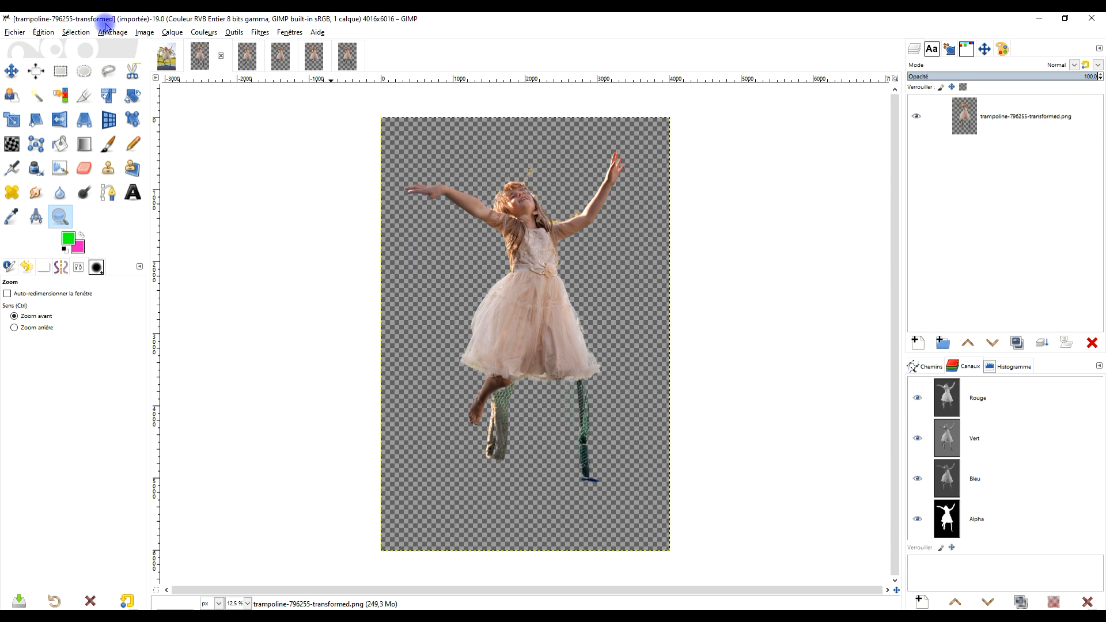
Display the erasebg.png and removebg cutouts in turn to compare their whole figures, and return to erasebg.png.
{"action": "left_click", "coordinate": [249, 60]}
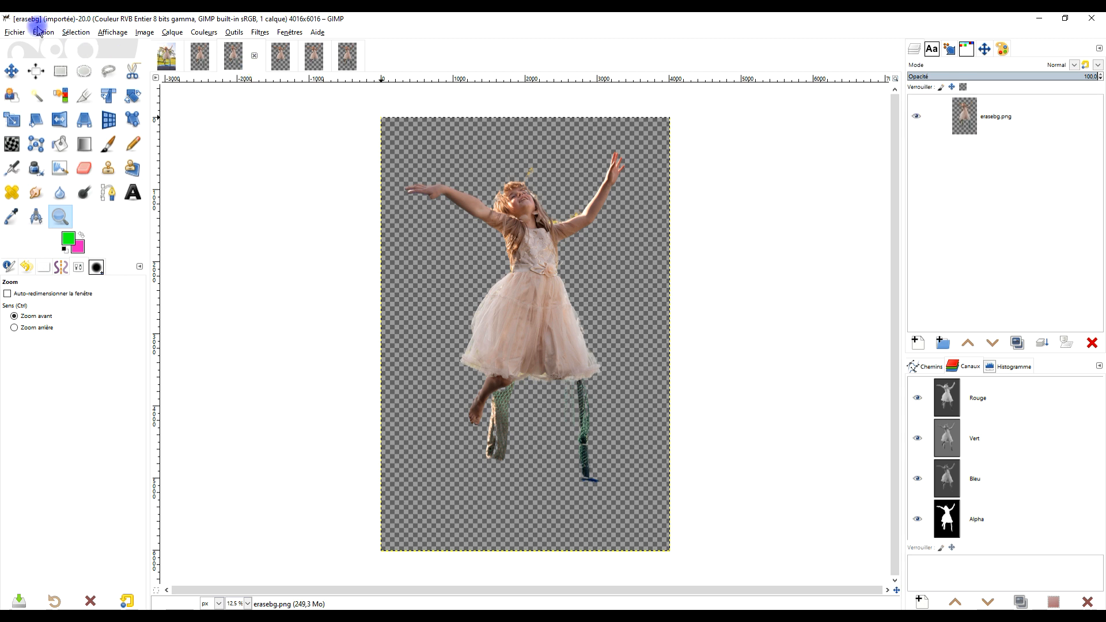
{"action": "left_click", "coordinate": [275, 59]}
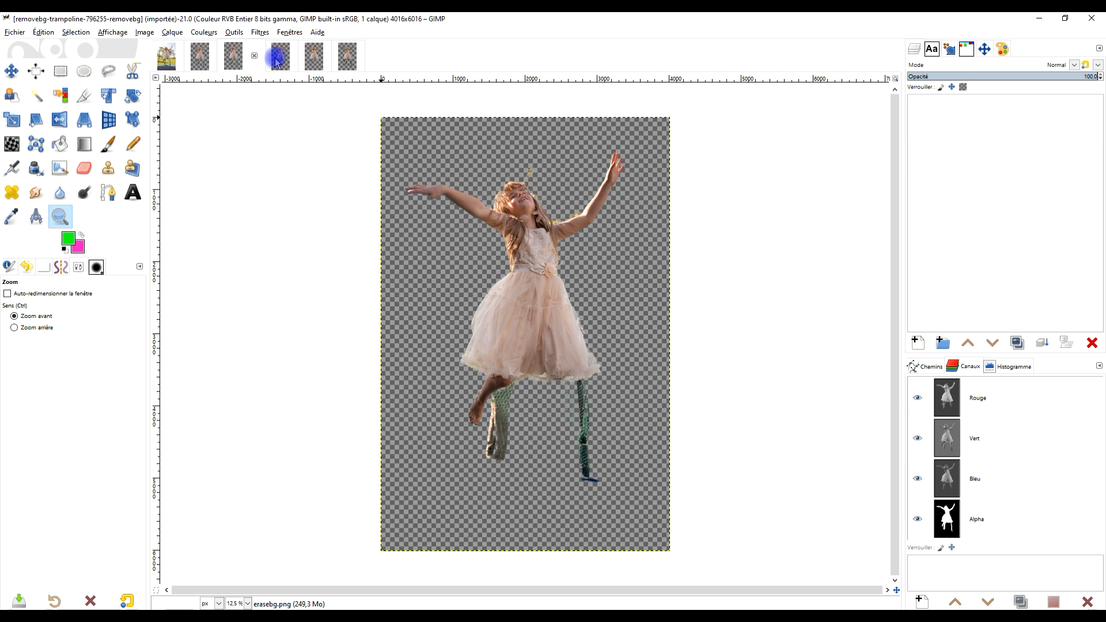
{"action": "left_click", "coordinate": [232, 61]}
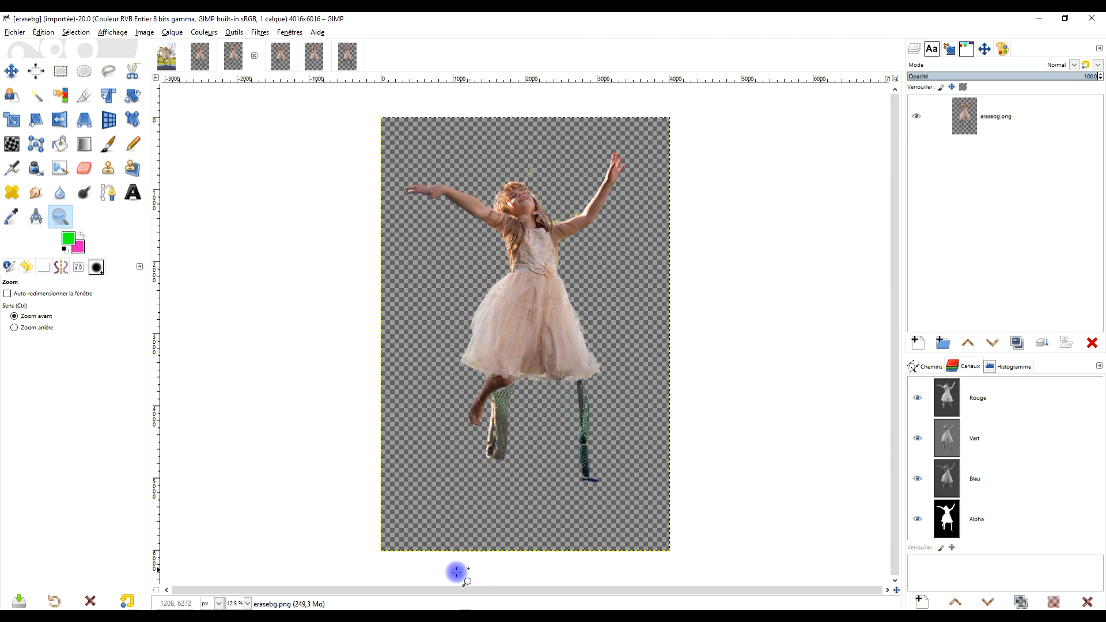
{"action": "left_click", "coordinate": [1039, 18]}
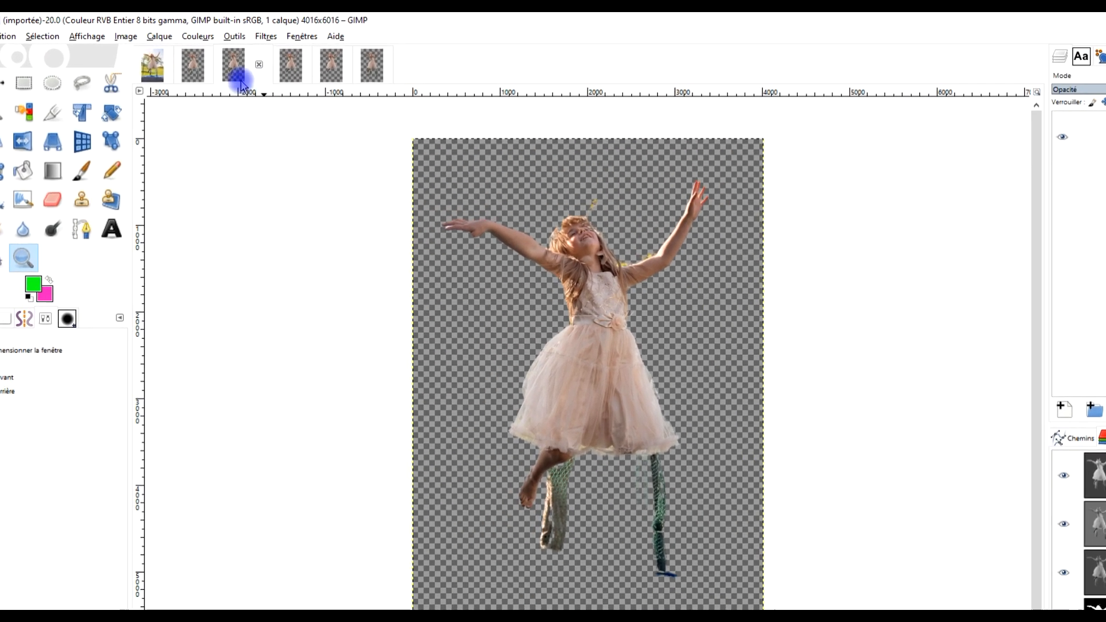
Bring up trampoline-796255-transformed.png and close that image, keeping the original photo and the other cutouts open.
{"action": "left_click", "coordinate": [209, 62]}
{"action": "left_click", "coordinate": [250, 82]}
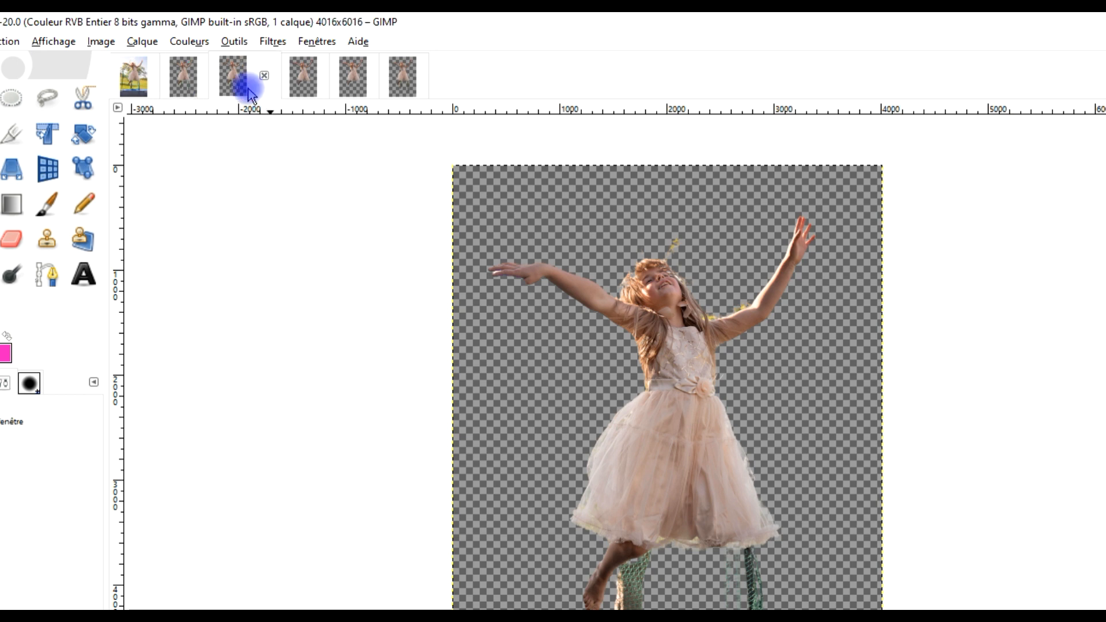
{"action": "left_click", "coordinate": [204, 89]}
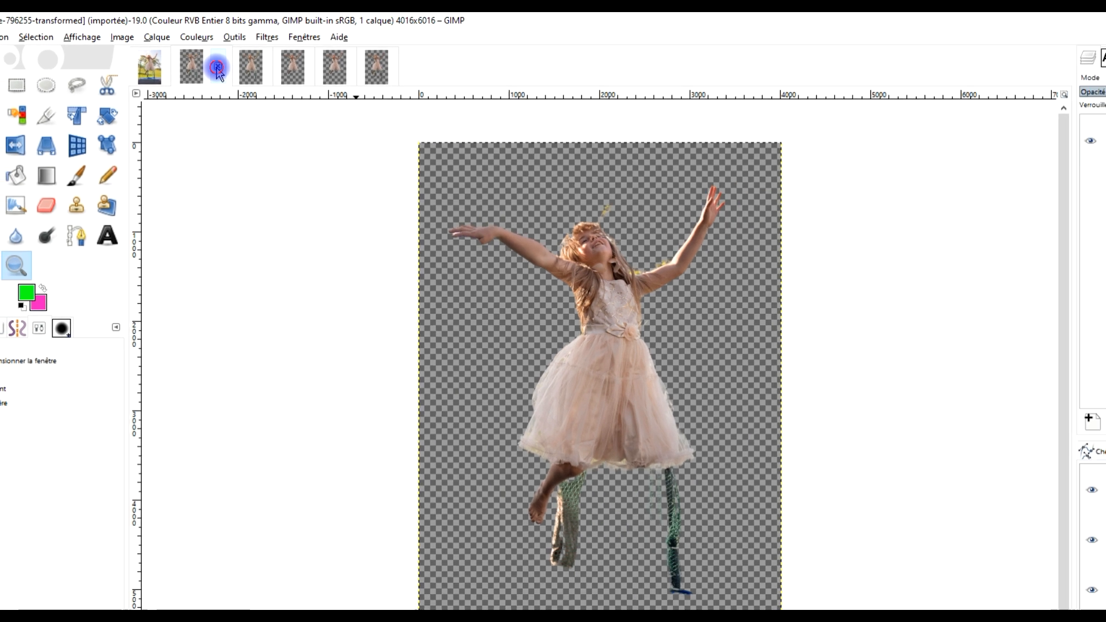
{"action": "left_click", "coordinate": [215, 76]}
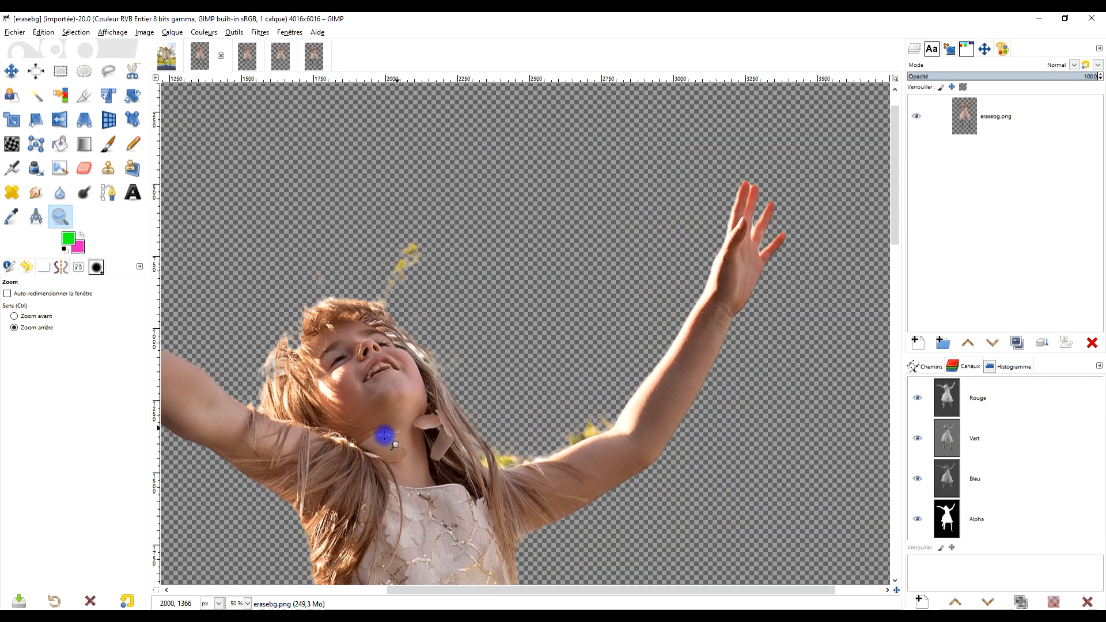
Examine erasebg.png closely for background remnants around the hair, arms and bodice, and beneath the skirt.
{"action": "scroll", "coordinate": [377, 430], "scroll_direction": "up", "scroll_amount": 1}
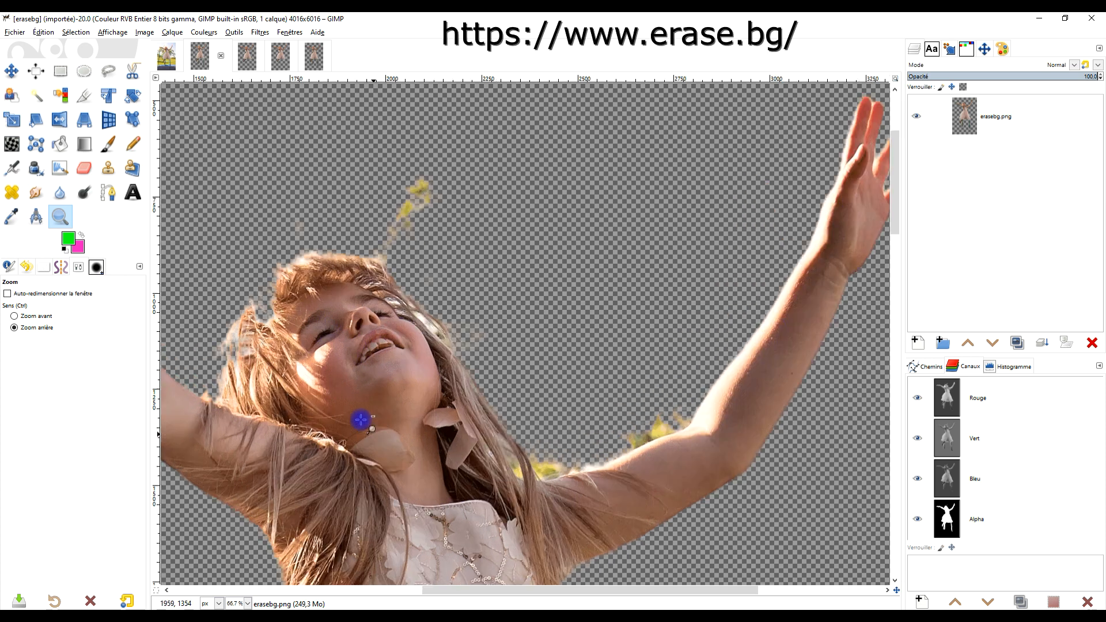
{"action": "left_click_drag", "start_coordinate": [455, 438], "coordinate": [504, 300]}
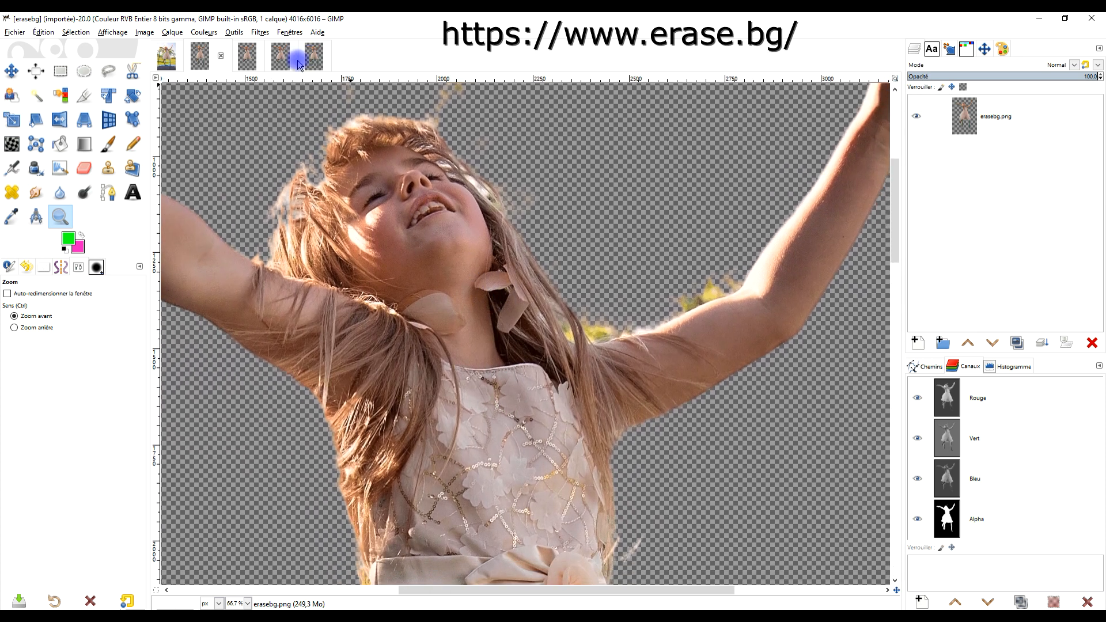
{"action": "left_click_drag", "start_coordinate": [340, 218], "coordinate": [501, 282]}
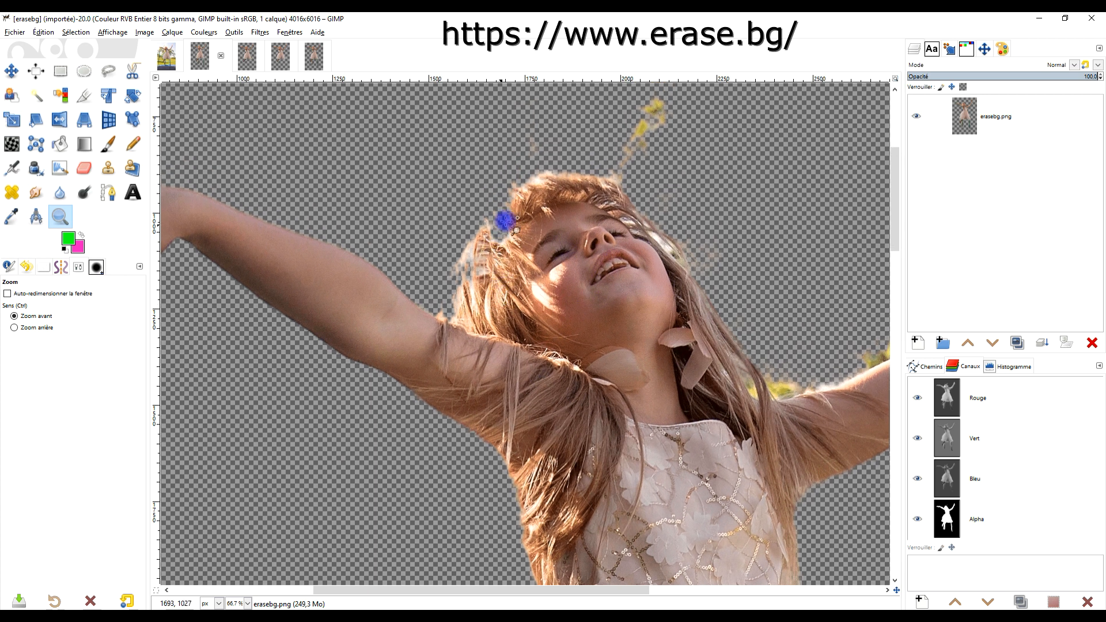
{"action": "left_click_drag", "start_coordinate": [636, 187], "coordinate": [563, 414]}
{"action": "left_click_drag", "start_coordinate": [649, 399], "coordinate": [768, 302]}
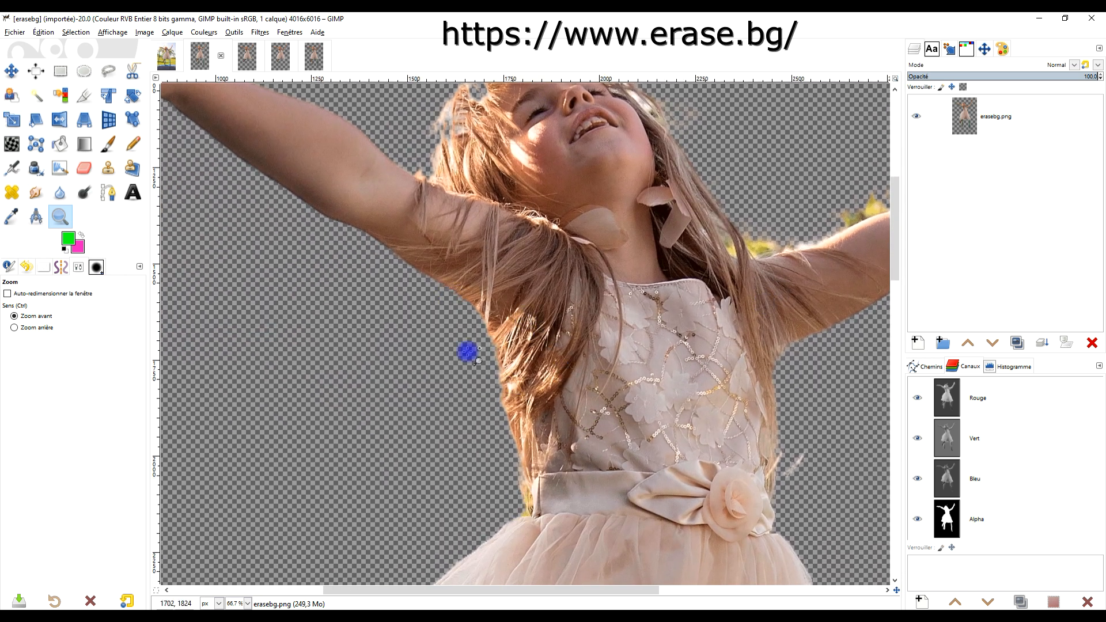
{"action": "left_click_drag", "start_coordinate": [631, 413], "coordinate": [415, 365]}
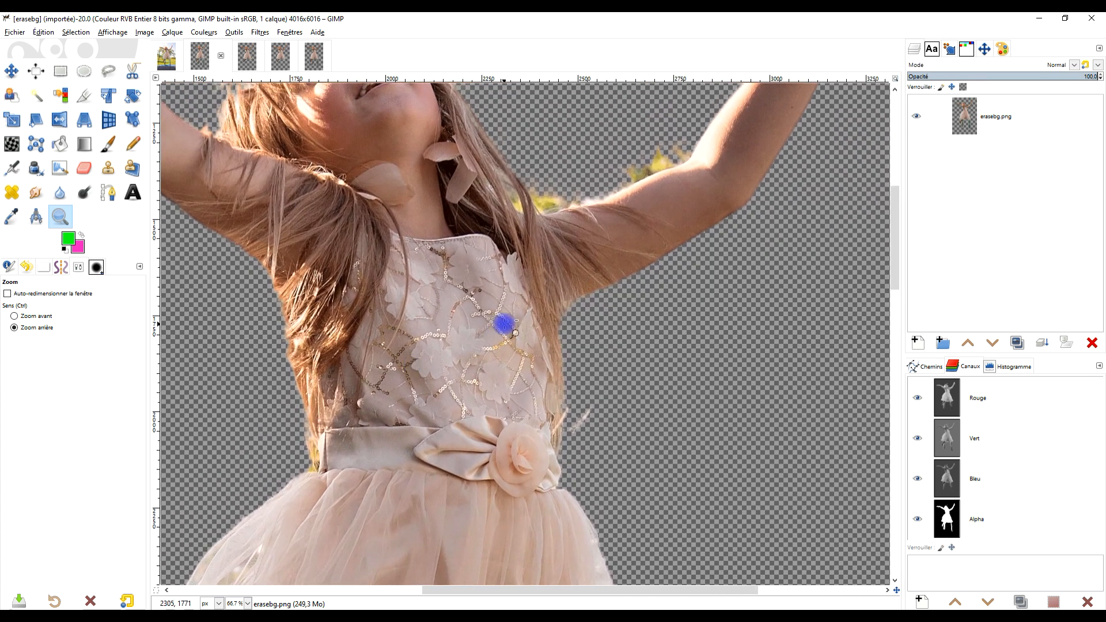
{"action": "scroll", "coordinate": [506, 324], "scroll_direction": "down", "scroll_amount": 3}
{"action": "left_click_drag", "start_coordinate": [487, 452], "coordinate": [533, 201]}
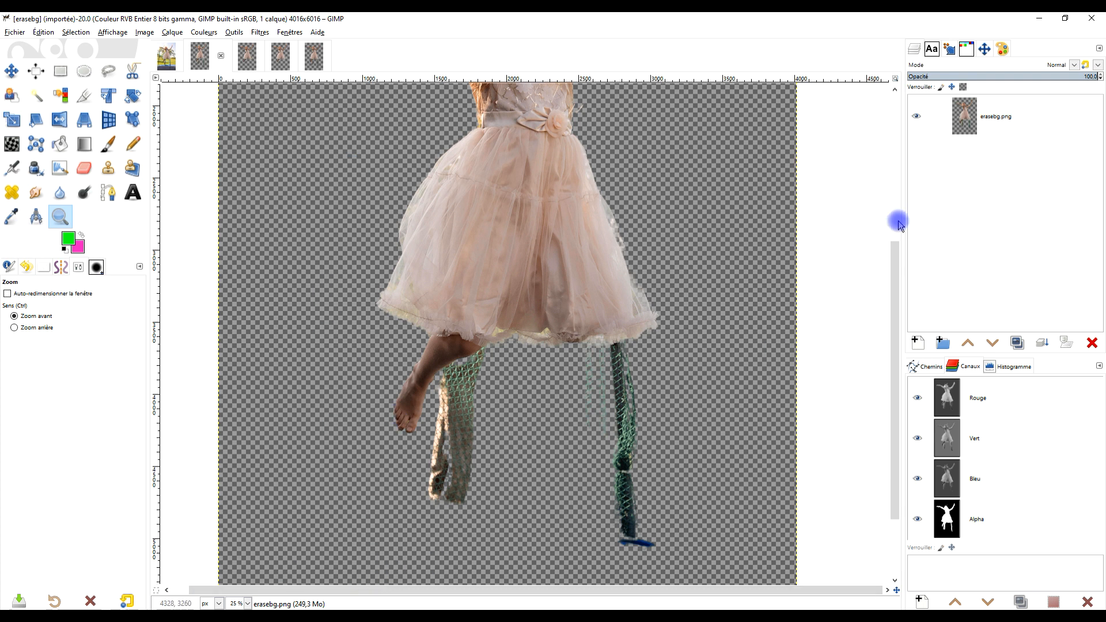
Switch to the browser to check the Erase.bg result page, and return to the erasebg.png cutout in GIMP.
{"action": "left_click", "coordinate": [1039, 18]}
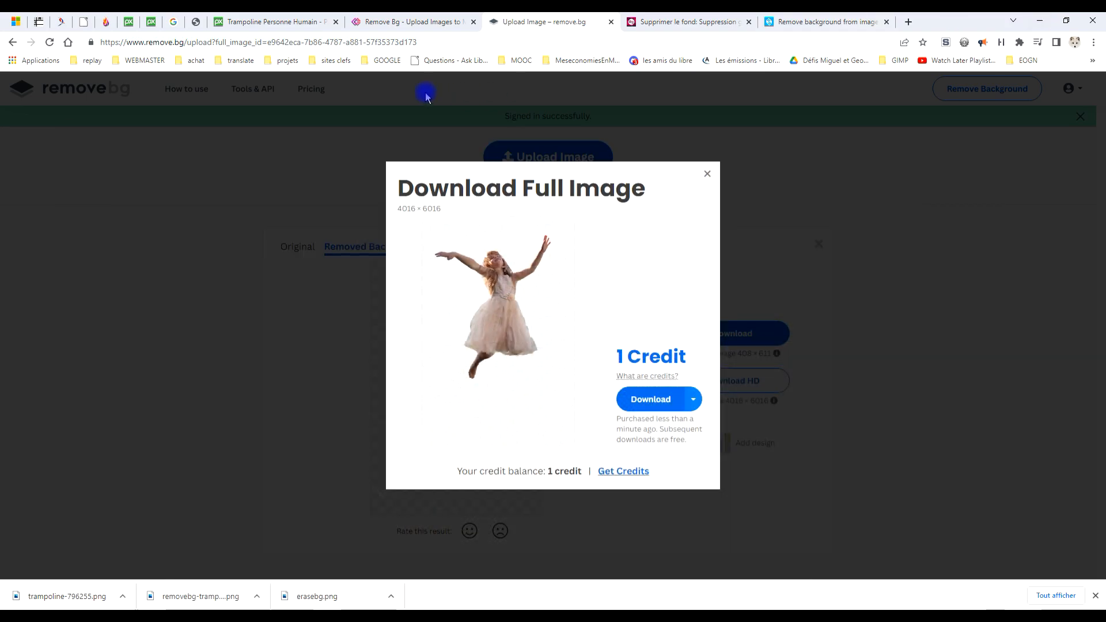
{"action": "left_click", "coordinate": [346, 23]}
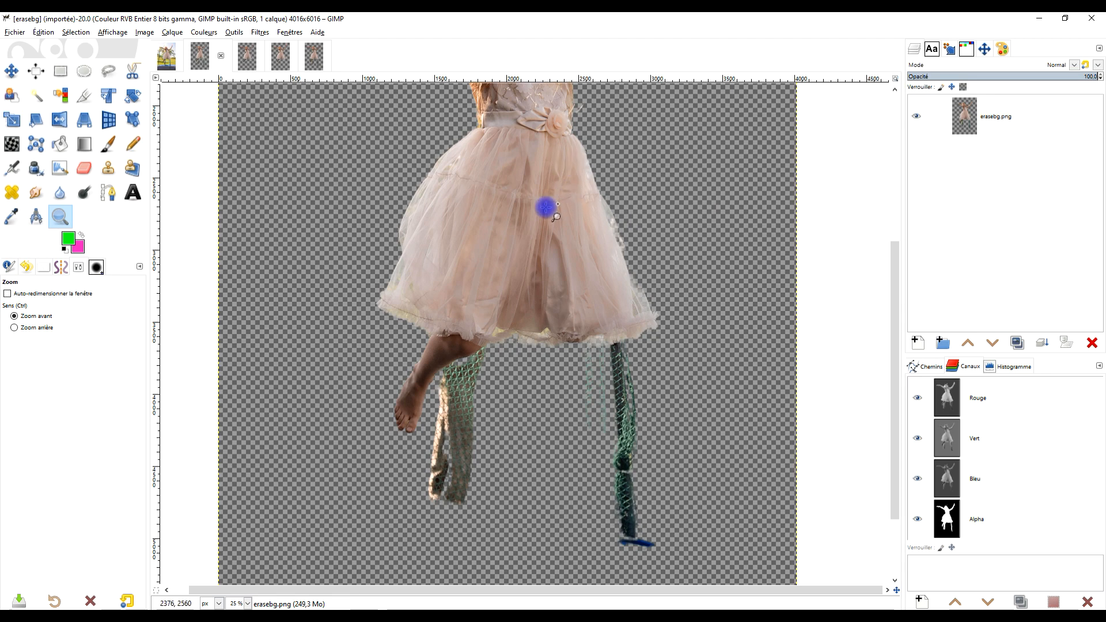
{"action": "left_click", "coordinate": [519, 205]}
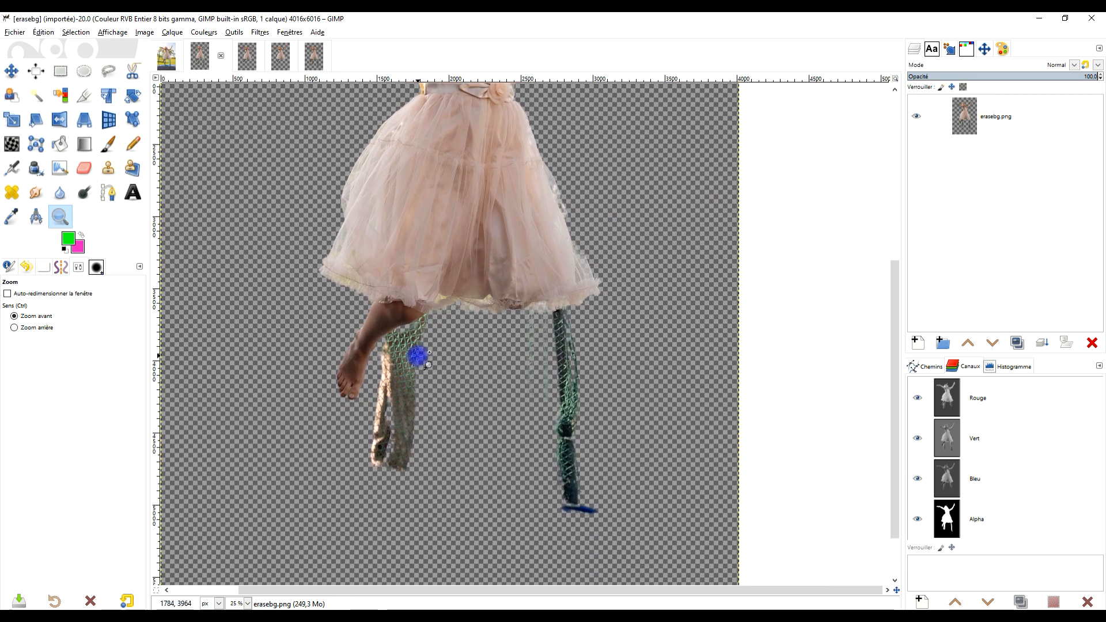
{"action": "scroll", "coordinate": [513, 235], "scroll_direction": "up", "scroll_amount": 10}
Display the removebg cutout and examine the edges of the hair, face and outstretched arm up close.
{"action": "left_click", "coordinate": [274, 64]}
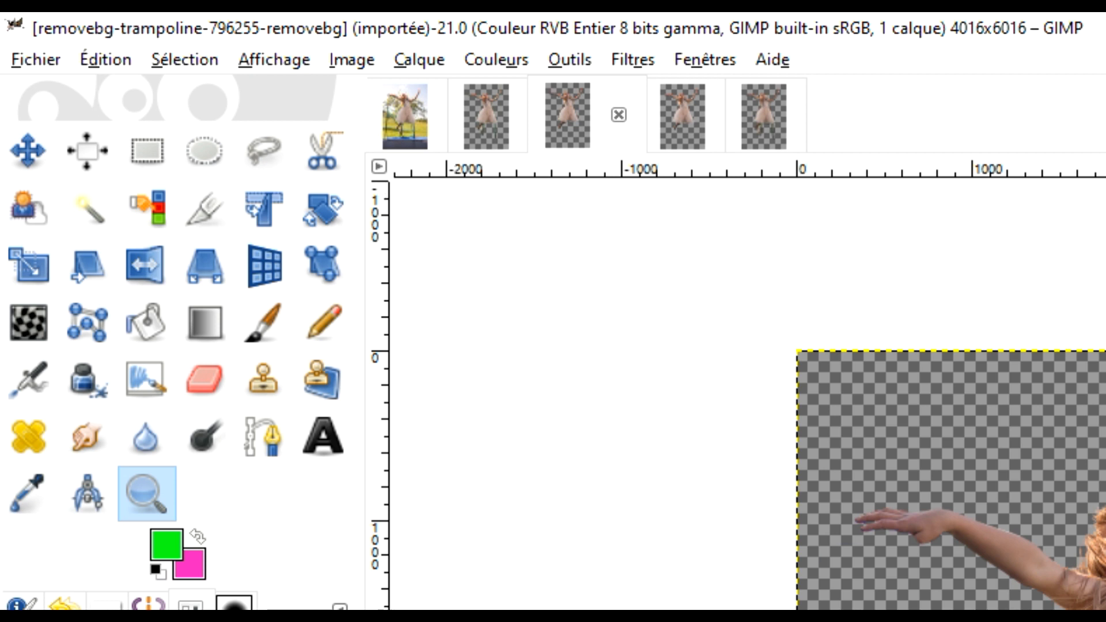
{"action": "scroll", "coordinate": [469, 281], "scroll_direction": "up", "scroll_amount": 4}
{"action": "left_click_drag", "start_coordinate": [420, 167], "coordinate": [431, 409]}
{"action": "scroll", "coordinate": [431, 400], "scroll_direction": "up", "scroll_amount": 2}
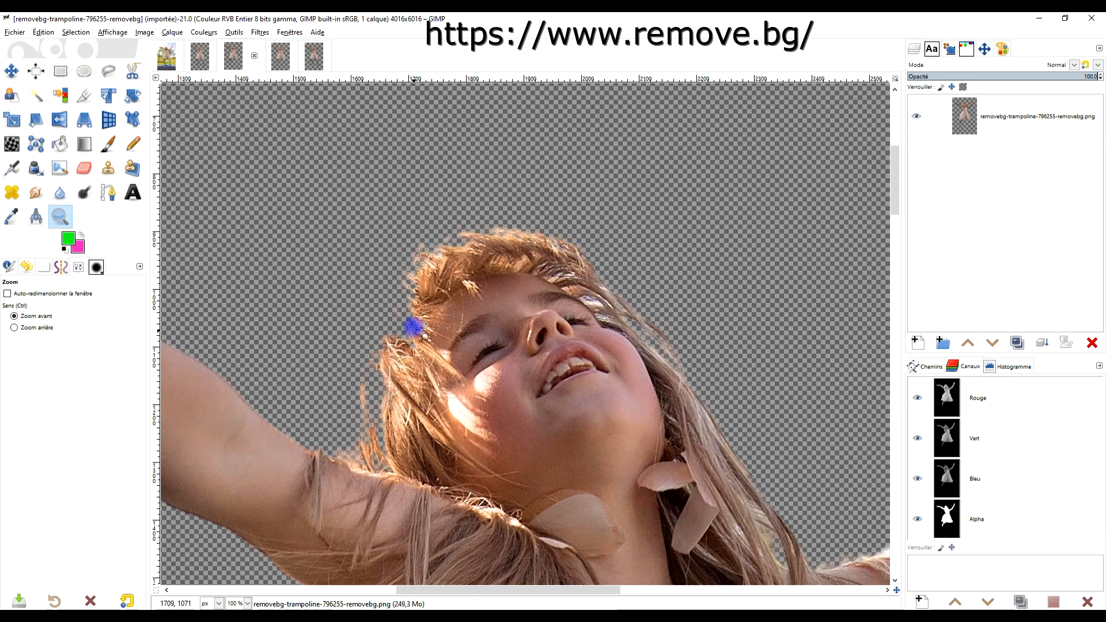
{"action": "left_click_drag", "start_coordinate": [520, 441], "coordinate": [627, 223]}
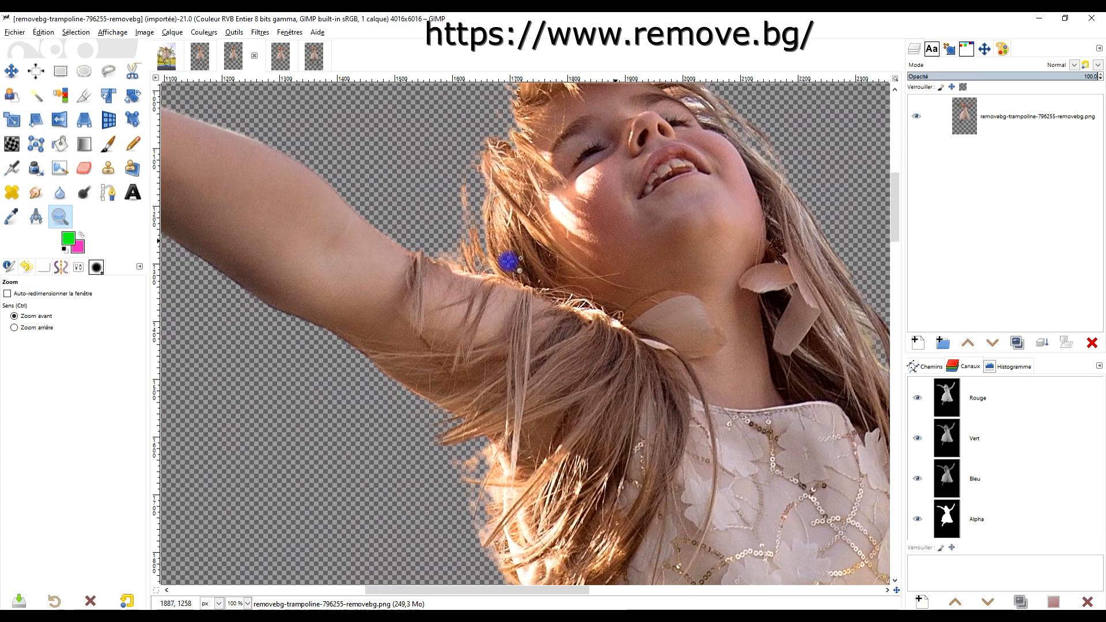
{"action": "left_click_drag", "start_coordinate": [524, 488], "coordinate": [591, 234]}
{"action": "left_click_drag", "start_coordinate": [668, 506], "coordinate": [641, 269]}
Inspect the rest of the removebg cutout, including the raised hand and forearm, and go back over the hair.
{"action": "scroll", "coordinate": [617, 269], "scroll_direction": "down", "scroll_amount": 2}
{"action": "left_click_drag", "start_coordinate": [617, 363], "coordinate": [584, 64]}
{"action": "scroll", "coordinate": [412, 247], "scroll_direction": "up", "scroll_amount": 2}
{"action": "left_click_drag", "start_coordinate": [499, 349], "coordinate": [217, 191]}
{"action": "left_click_drag", "start_coordinate": [500, 305], "coordinate": [784, 199]}
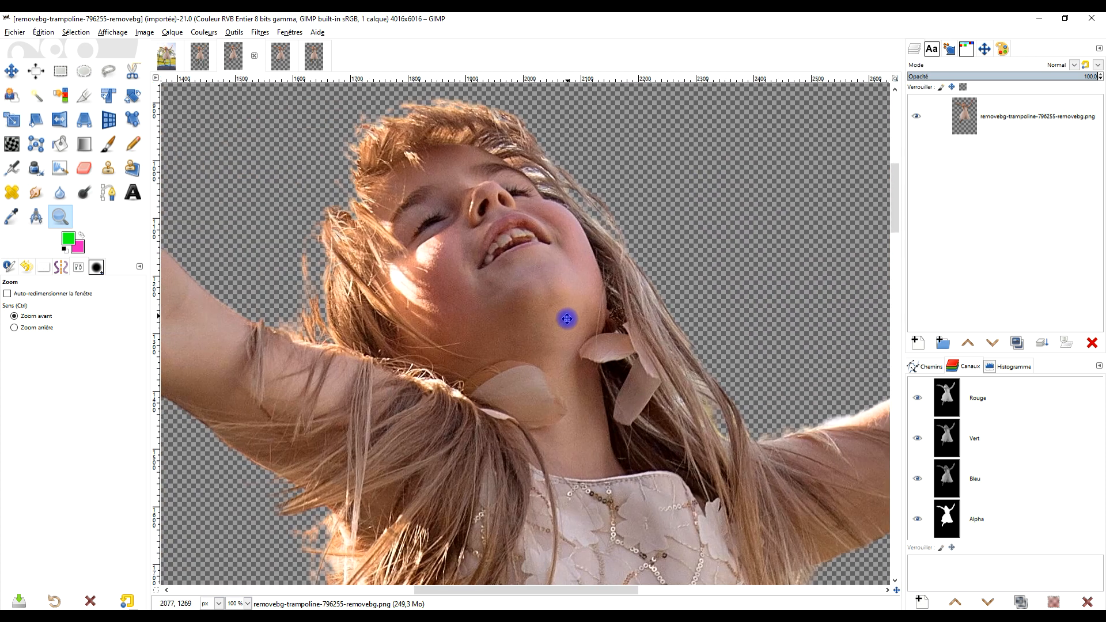
{"action": "left_click_drag", "start_coordinate": [567, 319], "coordinate": [577, 321]}
{"action": "left_click_drag", "start_coordinate": [446, 307], "coordinate": [556, 264]}
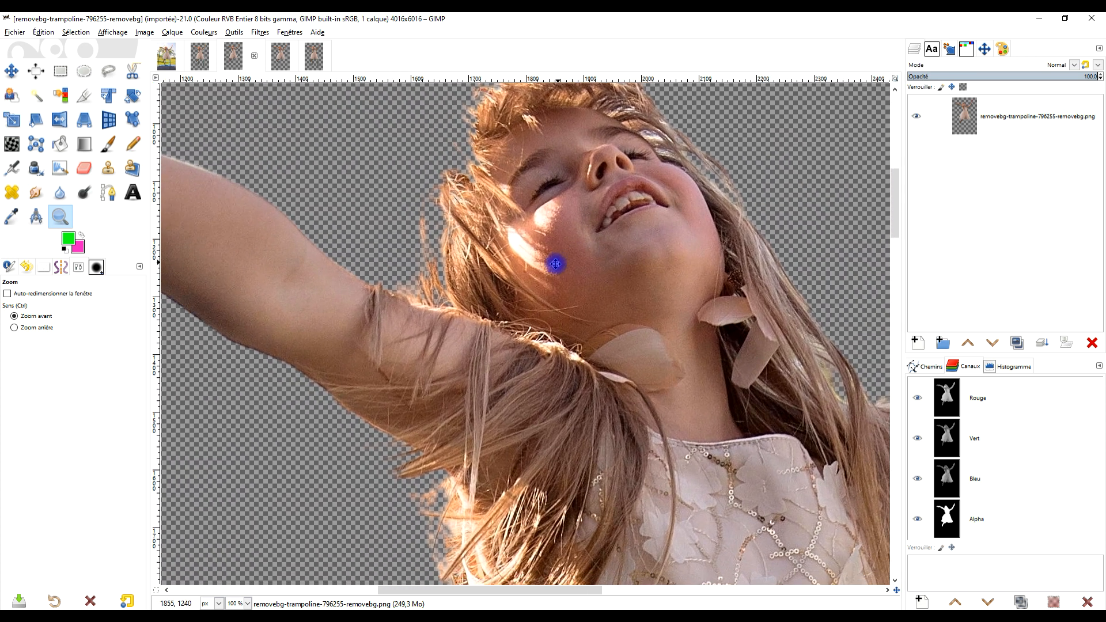
Display trampoline-796255-slazzer.png and examine the outstretched hand and the loose hair below that arm.
{"action": "left_click", "coordinate": [279, 57]}
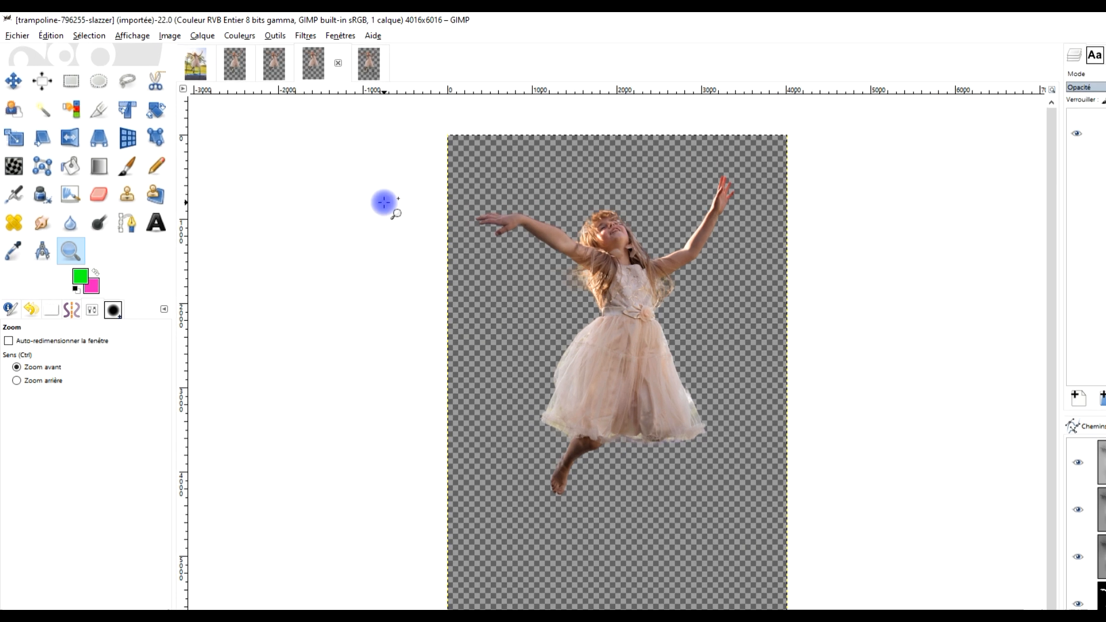
{"action": "scroll", "coordinate": [303, 164], "scroll_direction": "left", "scroll_amount": 3}
{"action": "left_click_drag", "start_coordinate": [984, 494], "coordinate": [979, 464]}
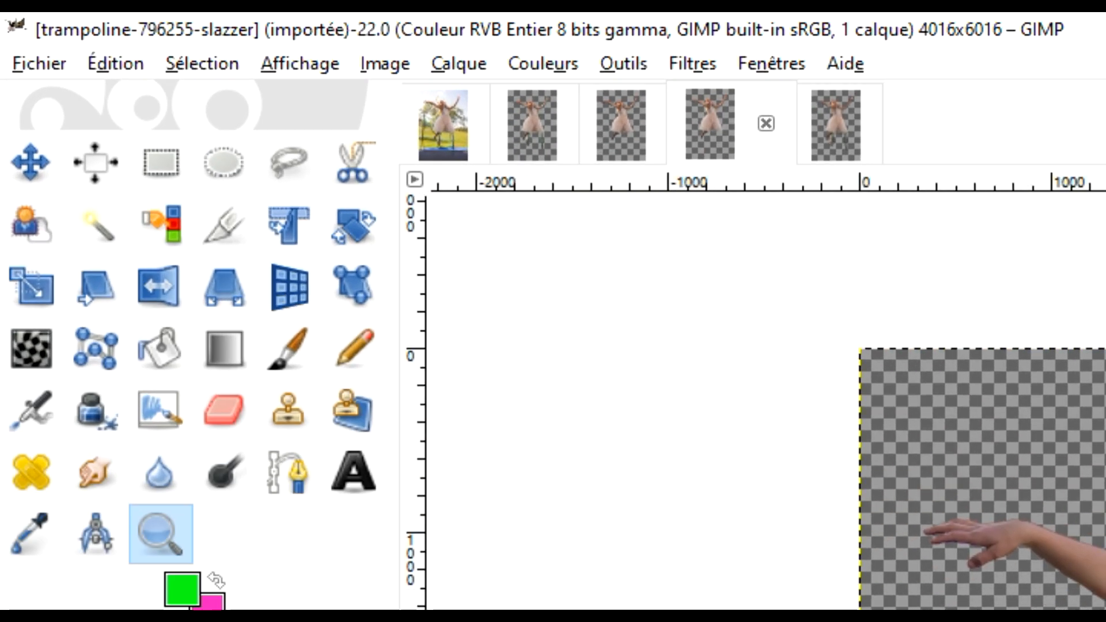
{"action": "scroll", "coordinate": [769, 401], "scroll_direction": "up", "scroll_amount": 3}
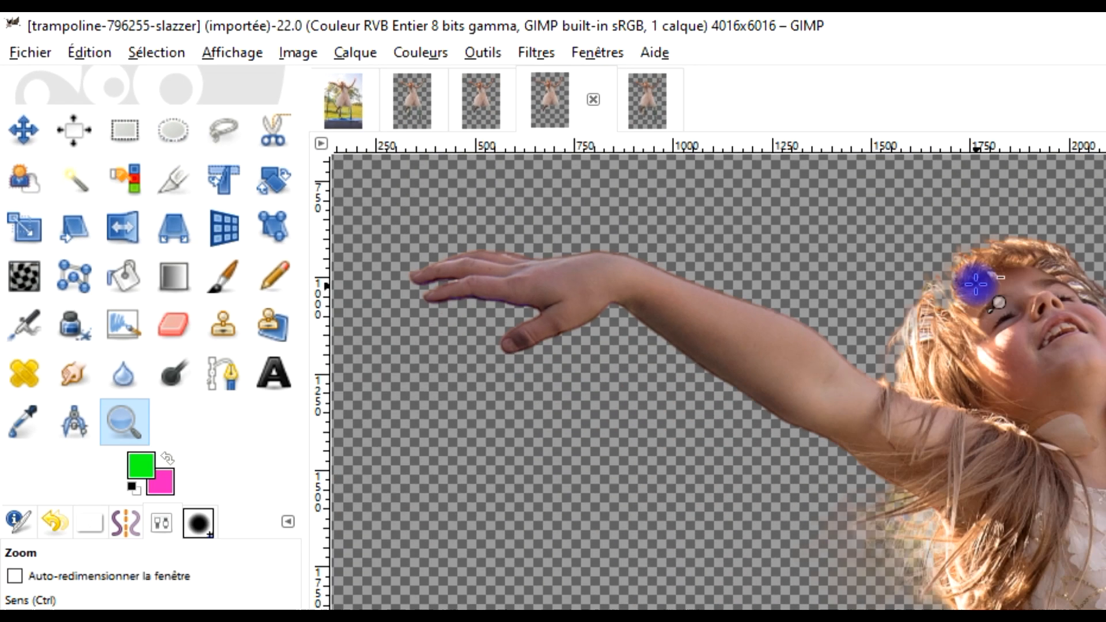
{"action": "scroll", "coordinate": [470, 145], "scroll_direction": "up", "scroll_amount": 4}
{"action": "left_click_drag", "start_coordinate": [421, 362], "coordinate": [501, 235]}
{"action": "scroll", "coordinate": [508, 281], "scroll_direction": "down", "scroll_amount": 3}
{"action": "scroll", "coordinate": [438, 319], "scroll_direction": "up", "scroll_amount": 4}
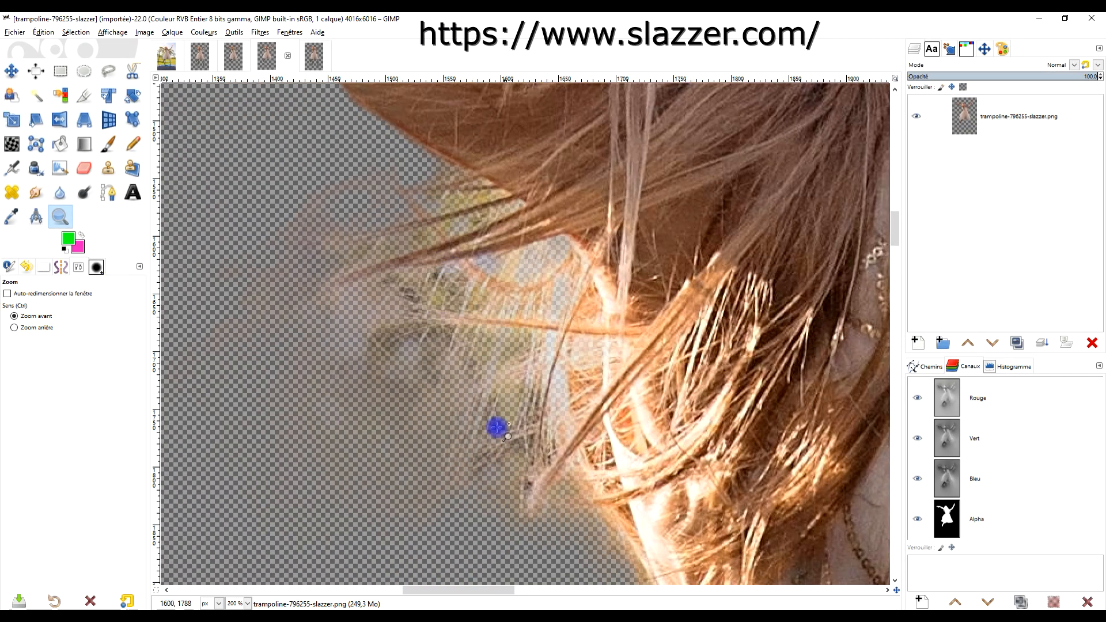
{"action": "scroll", "coordinate": [499, 369], "scroll_direction": "down", "scroll_amount": 3}
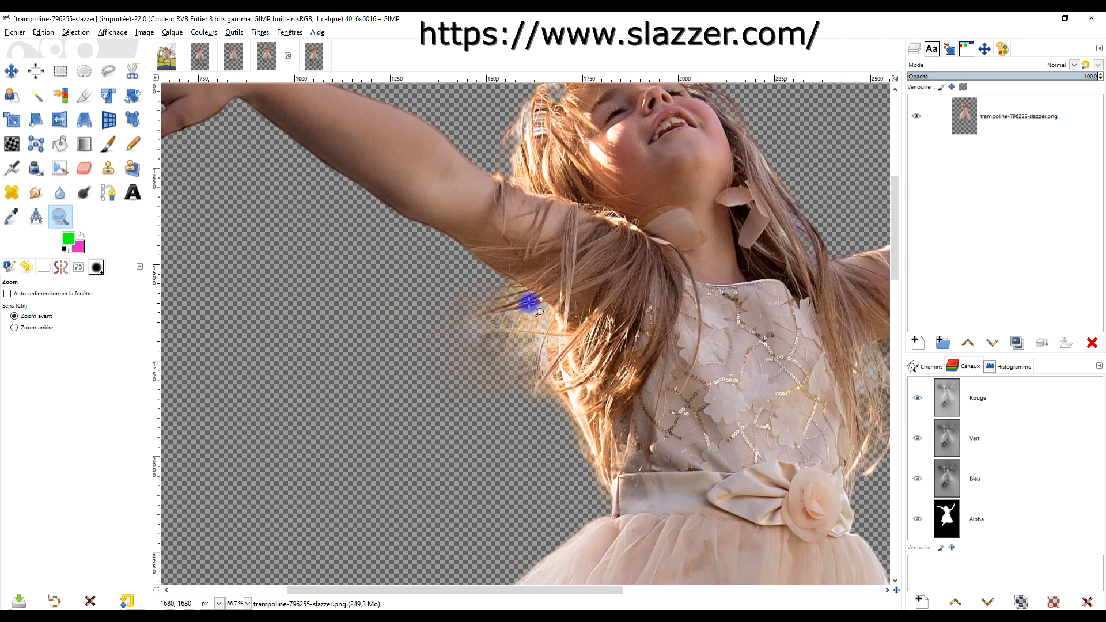
Examine the loose hair between the bodice and the raised arm in the slazzer cutout.
{"action": "left_click_drag", "start_coordinate": [700, 363], "coordinate": [437, 313]}
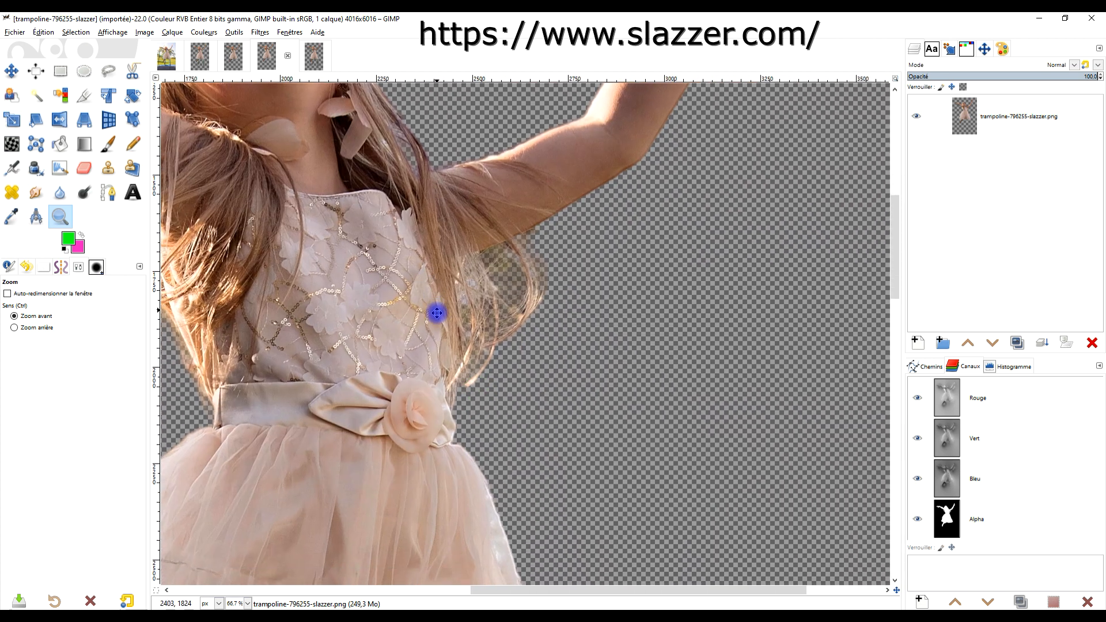
{"action": "scroll", "coordinate": [511, 276], "scroll_direction": "up", "scroll_amount": 3}
{"action": "scroll", "coordinate": [412, 315], "scroll_direction": "down", "scroll_amount": 2}
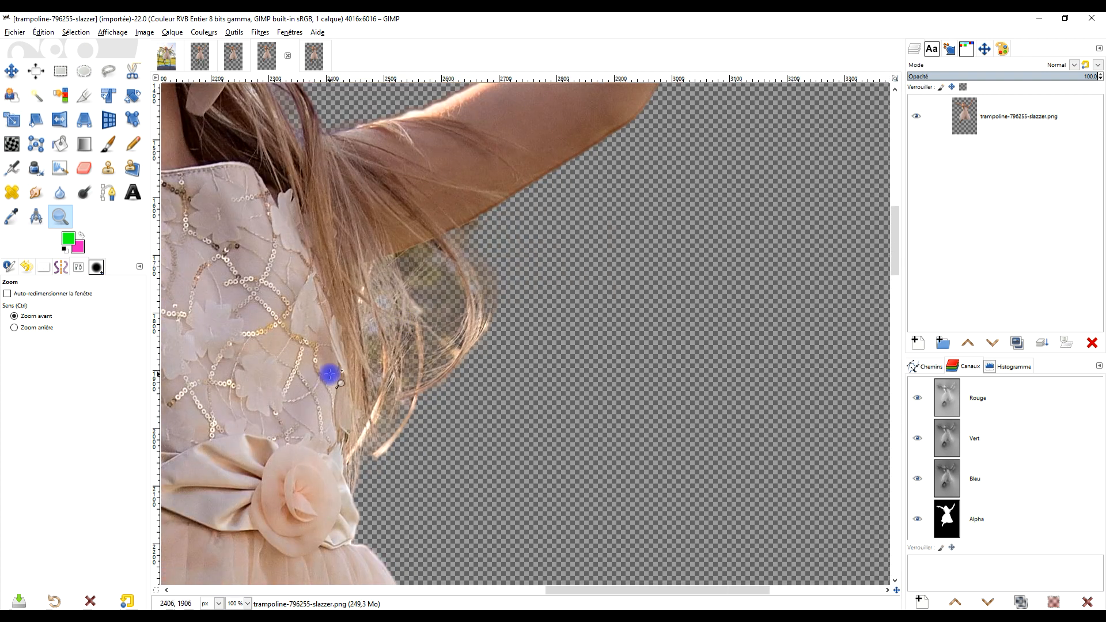
Inspect the skirt's frilled hem from one end to the other in the slazzer cutout.
{"action": "left_click_drag", "start_coordinate": [322, 380], "coordinate": [731, 167]}
{"action": "scroll", "coordinate": [663, 175], "scroll_direction": "down", "scroll_amount": 2}
{"action": "left_click_drag", "start_coordinate": [608, 374], "coordinate": [640, 92]}
{"action": "scroll", "coordinate": [558, 303], "scroll_direction": "up", "scroll_amount": 2}
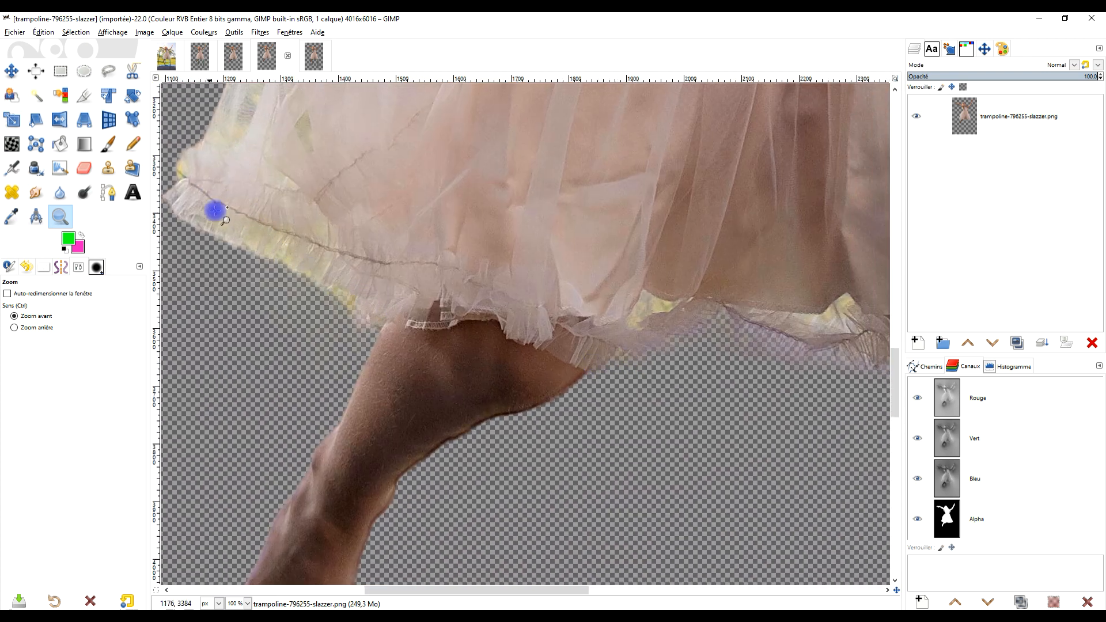
{"action": "left_click_drag", "start_coordinate": [720, 345], "coordinate": [424, 365]}
{"action": "left_click_drag", "start_coordinate": [701, 345], "coordinate": [491, 464]}
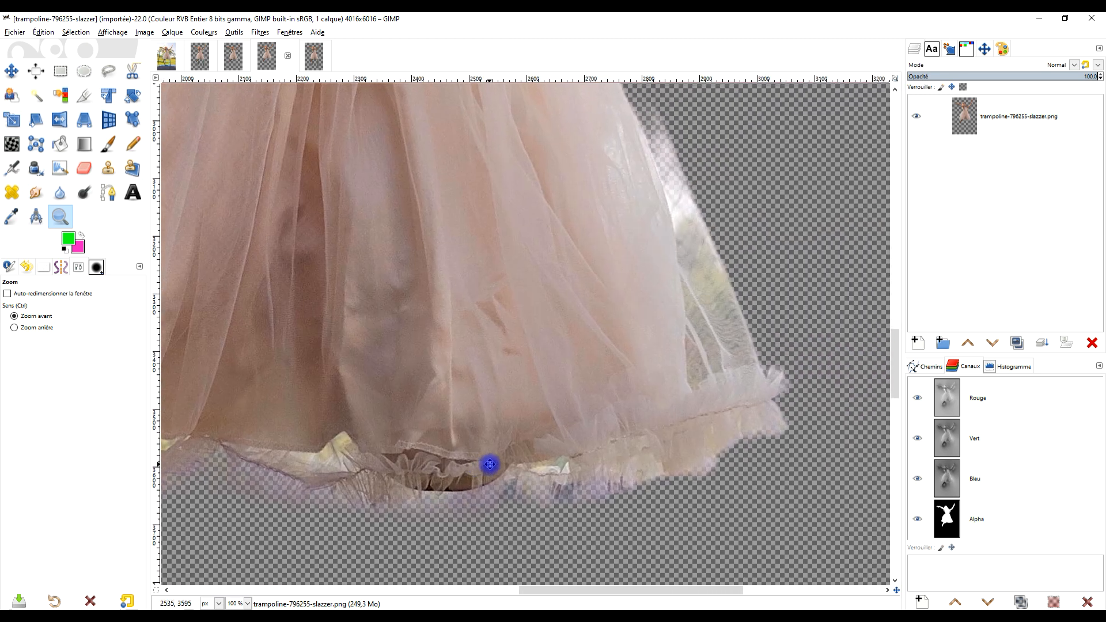
Examine the bent leg, the foot and the hem above them in the slazzer cutout.
{"action": "scroll", "coordinate": [520, 375], "scroll_direction": "down", "scroll_amount": 2}
{"action": "left_click_drag", "start_coordinate": [450, 377], "coordinate": [800, 234]}
{"action": "scroll", "coordinate": [547, 410], "scroll_direction": "up", "scroll_amount": 2}
{"action": "left_click_drag", "start_coordinate": [607, 382], "coordinate": [463, 486]}
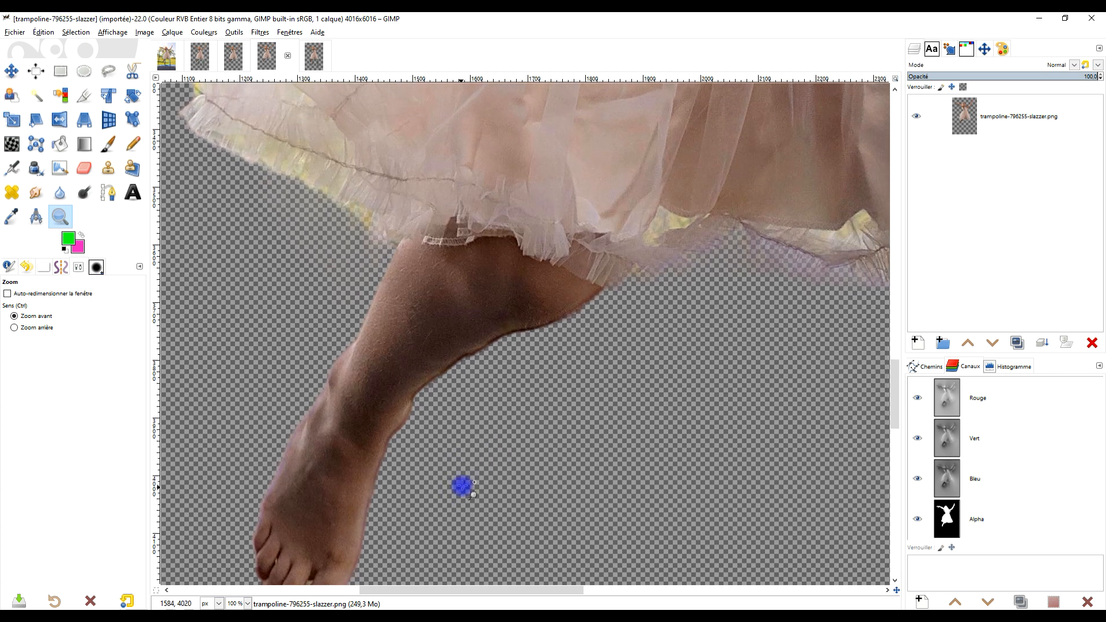
{"action": "left_click_drag", "start_coordinate": [371, 486], "coordinate": [385, 316]}
{"action": "left_click_drag", "start_coordinate": [554, 247], "coordinate": [365, 575]}
{"action": "left_click_drag", "start_coordinate": [459, 246], "coordinate": [351, 408]}
Display trampoline-79625PIXLR.png and examine the edges and background remnants around the head and hair.
{"action": "left_click", "coordinate": [309, 57]}
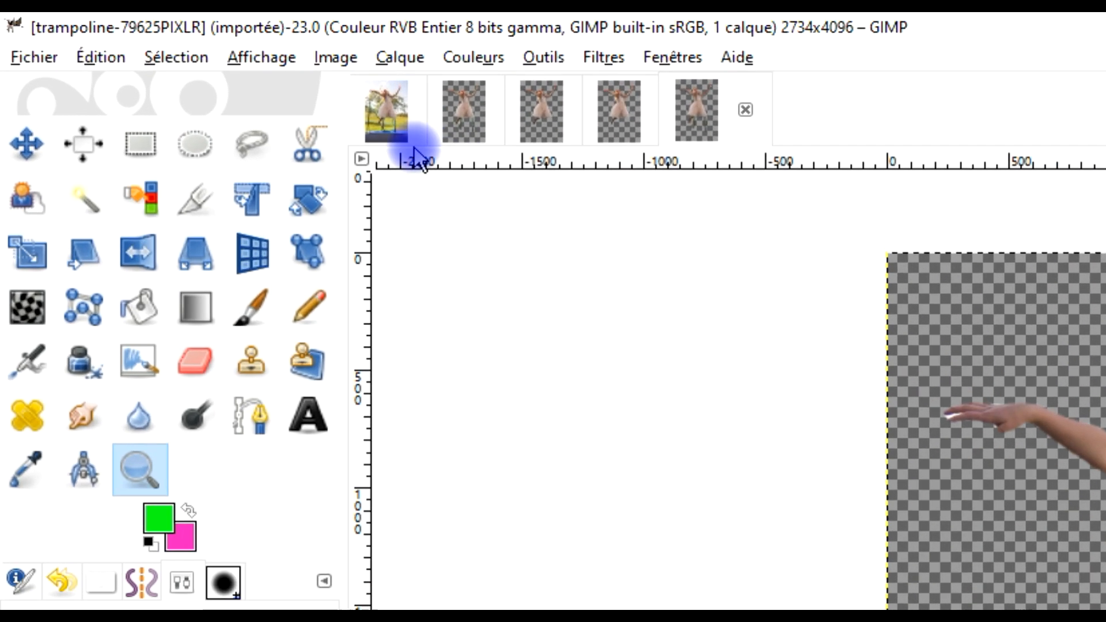
{"action": "scroll", "coordinate": [1104, 488], "scroll_direction": "up", "scroll_amount": 5}
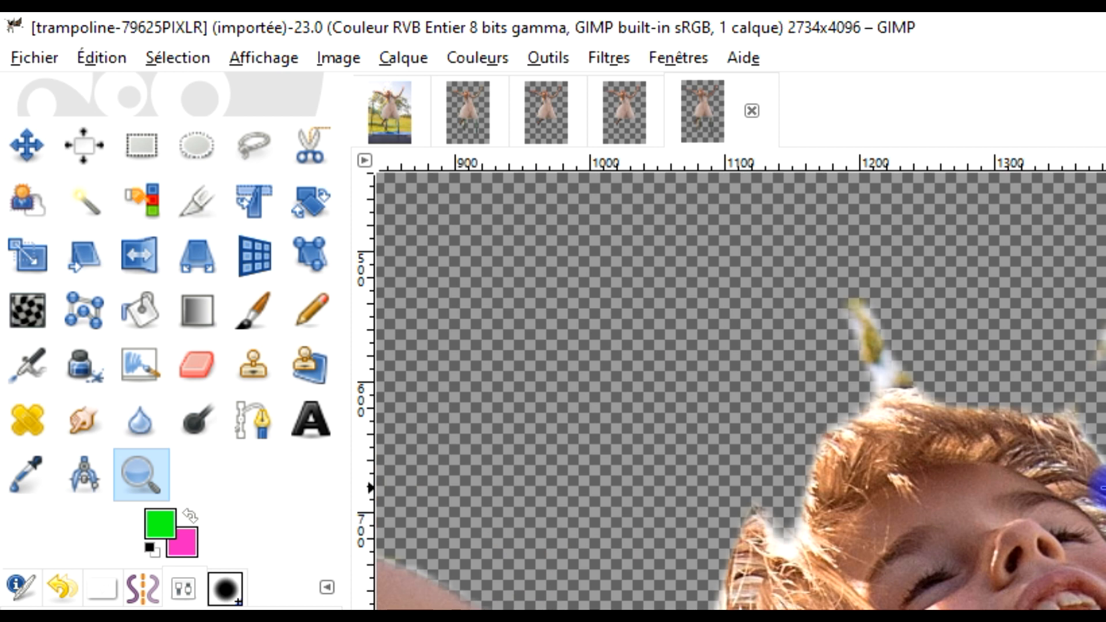
{"action": "scroll", "coordinate": [1100, 486], "scroll_direction": "up", "scroll_amount": 1}
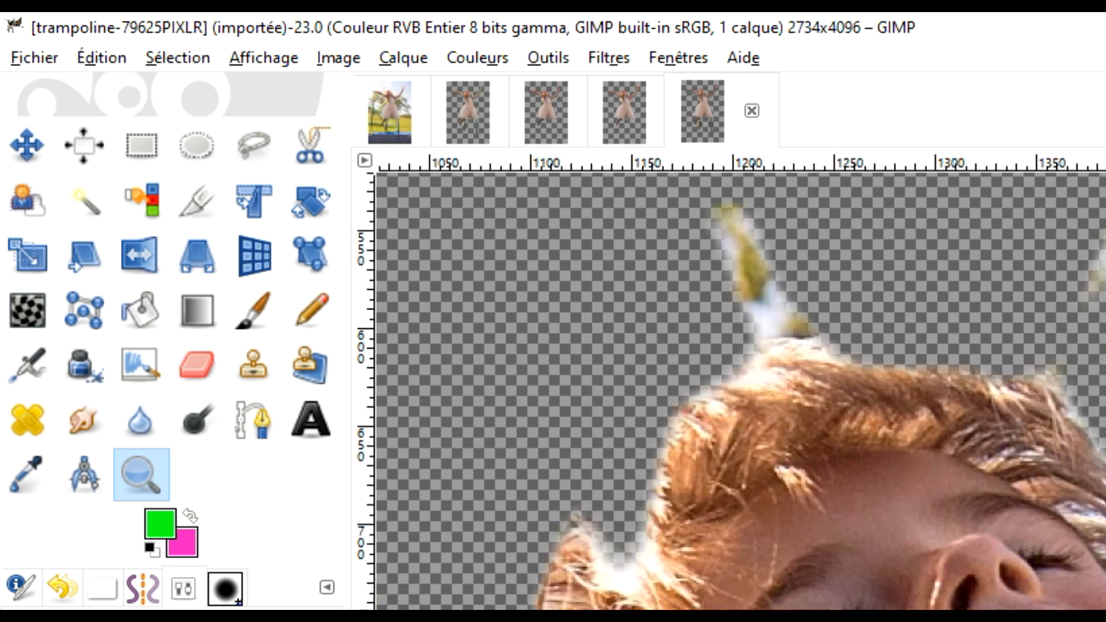
{"action": "key", "text": "space"}
{"action": "scroll", "coordinate": [629, 267], "scroll_direction": "down", "scroll_amount": 3}
{"action": "scroll", "coordinate": [599, 239], "scroll_direction": "up", "scroll_amount": 5}
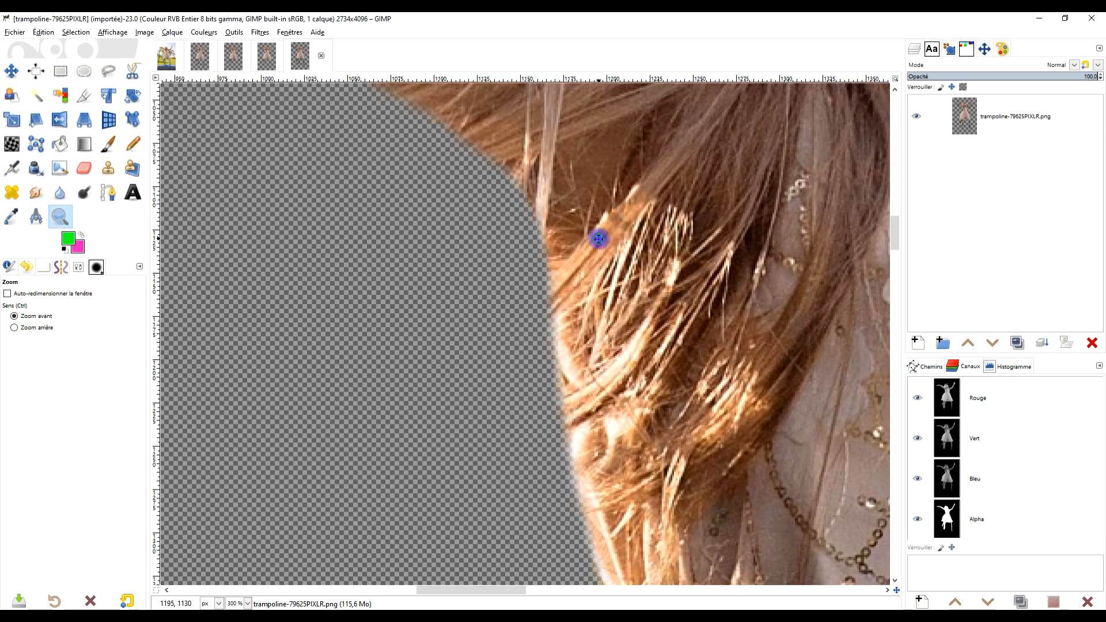
{"action": "left_click_drag", "start_coordinate": [598, 239], "coordinate": [231, 236]}
{"action": "scroll", "coordinate": [484, 185], "scroll_direction": "down", "scroll_amount": 3}
Inspect the lower part of the PIXLR cutout, from the dress down to the foot and the trampoline net posts.
{"action": "left_click_drag", "start_coordinate": [689, 261], "coordinate": [760, 23]}
{"action": "scroll", "coordinate": [447, 271], "scroll_direction": "up", "scroll_amount": 2}
{"action": "scroll", "coordinate": [462, 289], "scroll_direction": "down", "scroll_amount": 3}
{"action": "left_click_drag", "start_coordinate": [534, 391], "coordinate": [531, 213]}
{"action": "left_click_drag", "start_coordinate": [524, 418], "coordinate": [447, 343]}
{"action": "left_click_drag", "start_coordinate": [614, 330], "coordinate": [418, 314]}
{"action": "left_click_drag", "start_coordinate": [486, 415], "coordinate": [529, 283]}
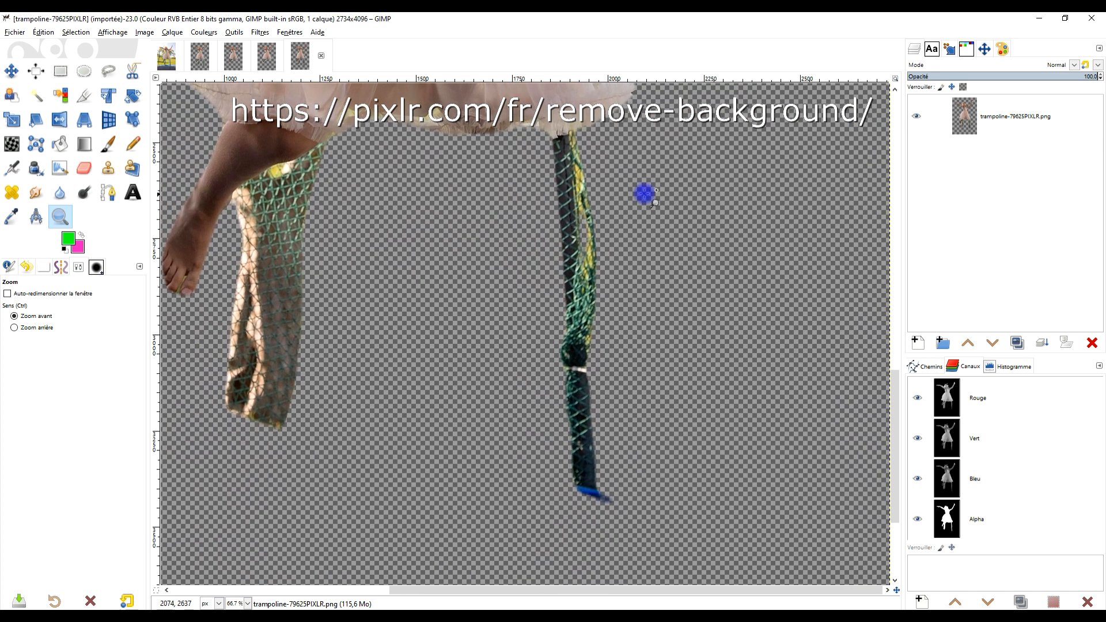
Return to the upper body in the PIXLR cutout and examine the hair outline and leftover foliage around the head.
{"action": "left_click_drag", "start_coordinate": [394, 134], "coordinate": [437, 538]}
{"action": "left_click_drag", "start_coordinate": [411, 156], "coordinate": [472, 490]}
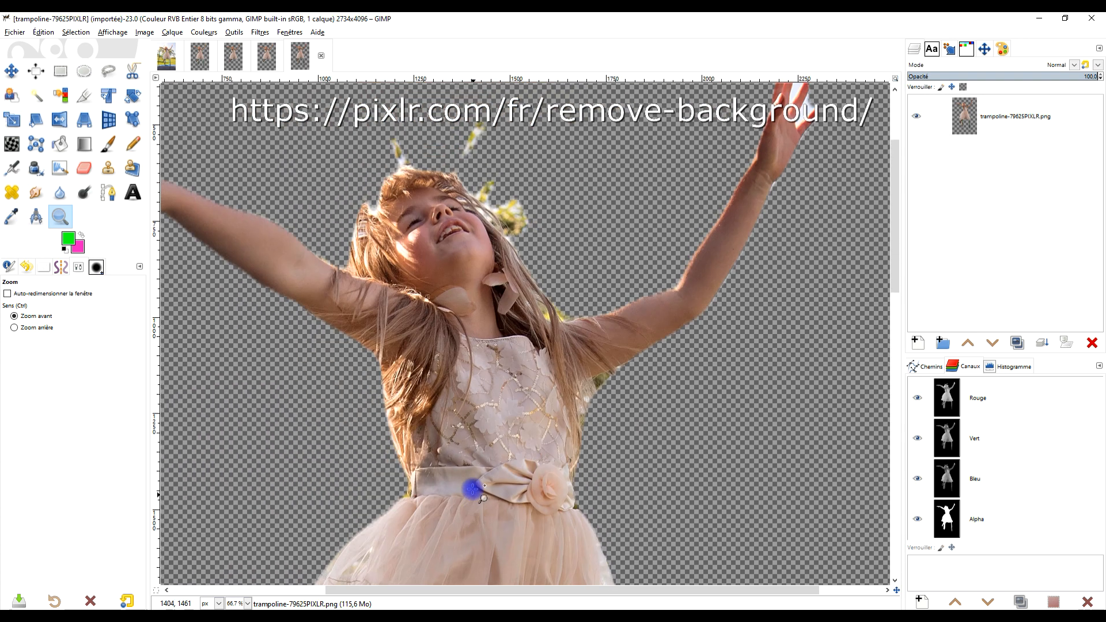
{"action": "left_click_drag", "start_coordinate": [456, 255], "coordinate": [501, 343]}
{"action": "left_click", "coordinate": [493, 245]}
{"action": "left_click", "coordinate": [454, 262]}
Display the slazzer cutout and examine its skirt, head and hair edges, finishing with a view of the whole figure.
{"action": "left_click", "coordinate": [268, 58]}
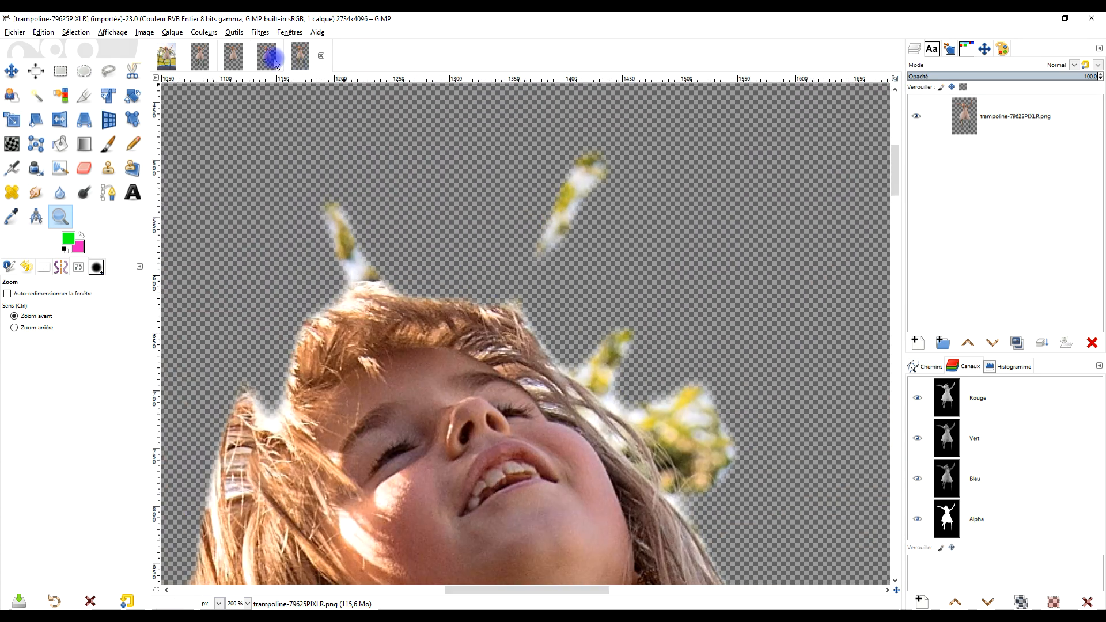
{"action": "scroll", "coordinate": [546, 203], "scroll_direction": "down", "scroll_amount": 2}
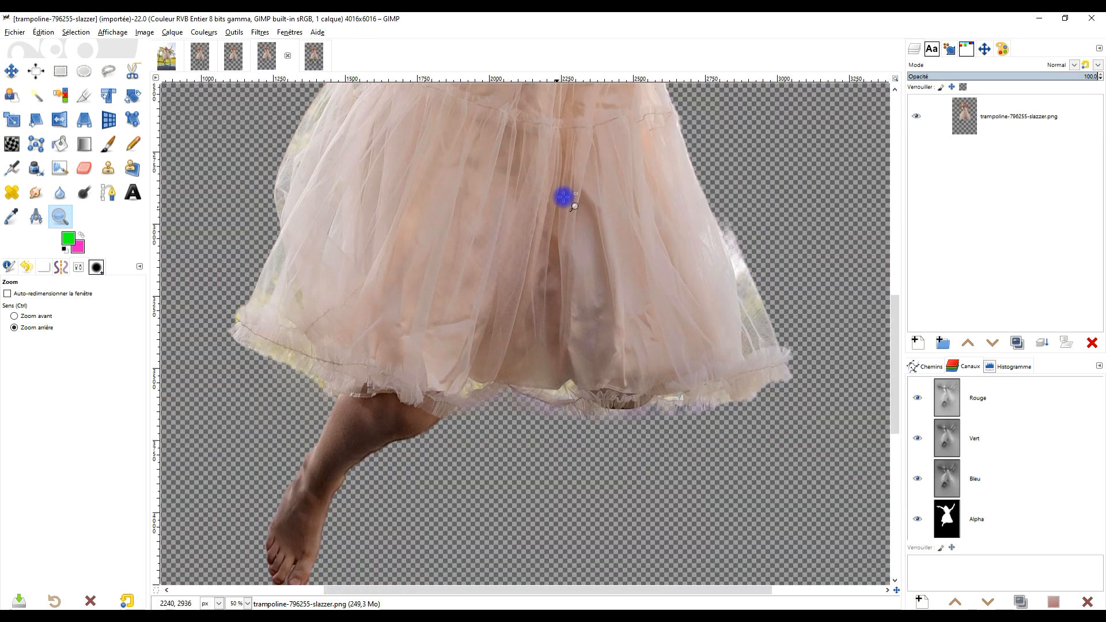
{"action": "left_click_drag", "start_coordinate": [564, 162], "coordinate": [445, 448]}
{"action": "left_click_drag", "start_coordinate": [317, 215], "coordinate": [392, 421]}
{"action": "left_click", "coordinate": [342, 260], "text": "ctrl"}
{"action": "left_click_drag", "start_coordinate": [292, 230], "coordinate": [329, 393]}
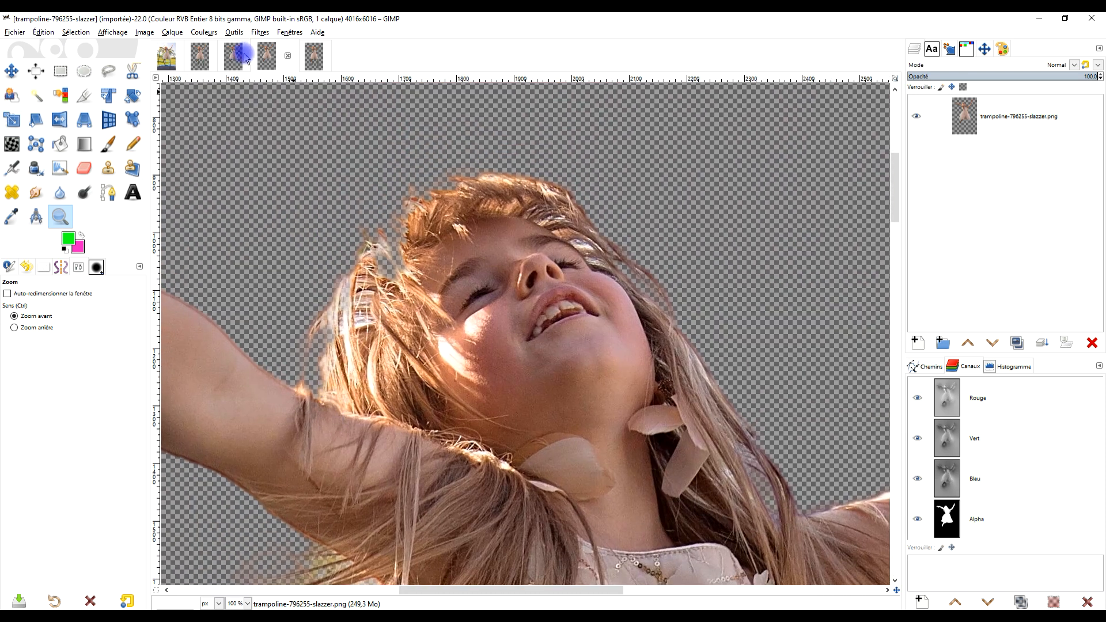
{"action": "scroll", "coordinate": [456, 333], "scroll_direction": "down", "scroll_amount": 4}
{"action": "left_click_drag", "start_coordinate": [472, 337], "coordinate": [444, 167]}
{"action": "scroll", "coordinate": [456, 274], "scroll_direction": "down", "scroll_amount": 1}
{"action": "scroll", "coordinate": [488, 279], "scroll_direction": "down", "scroll_amount": 1}
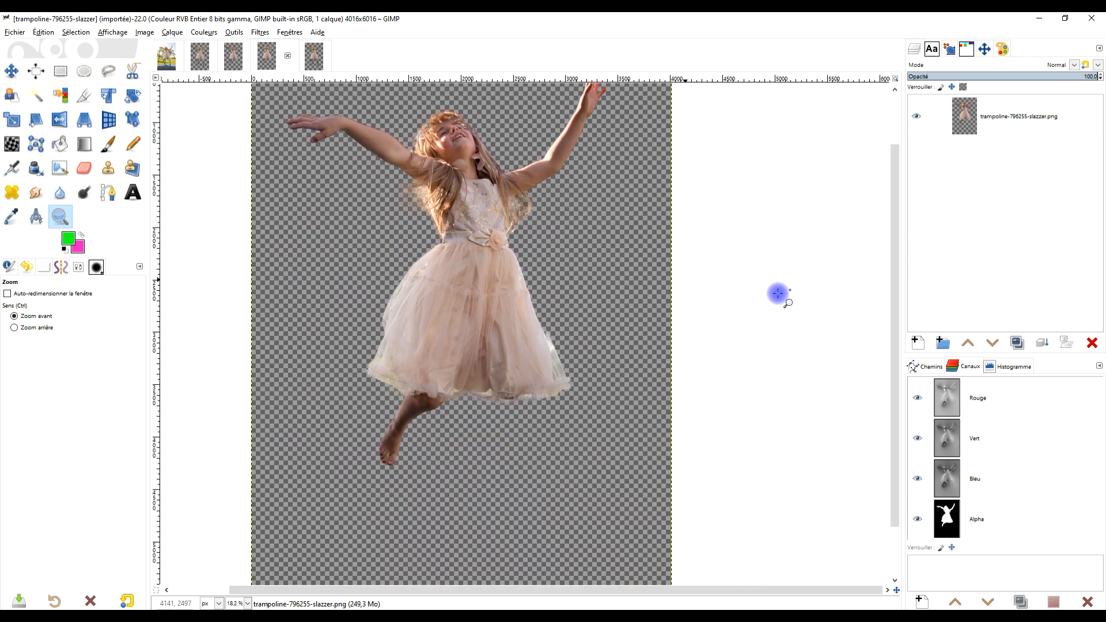
Add a transparent layer named COULEUR beneath the slazzer cutout layer and fill it with the green foreground color.
{"action": "double_click", "coordinate": [971, 306]}
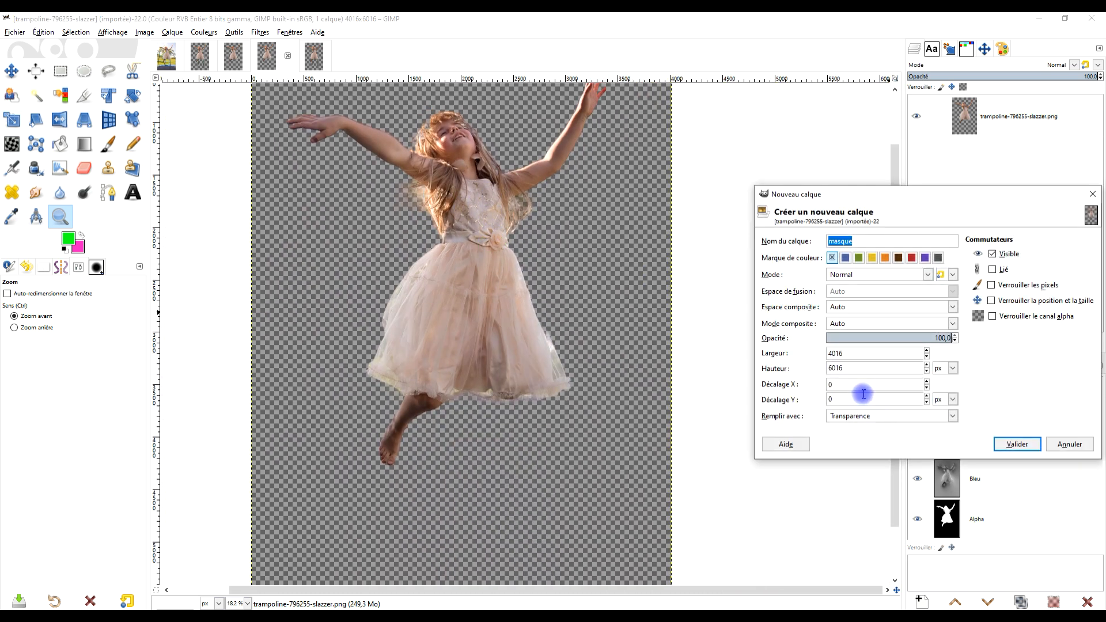
{"action": "type", "text": "COULEUR"}
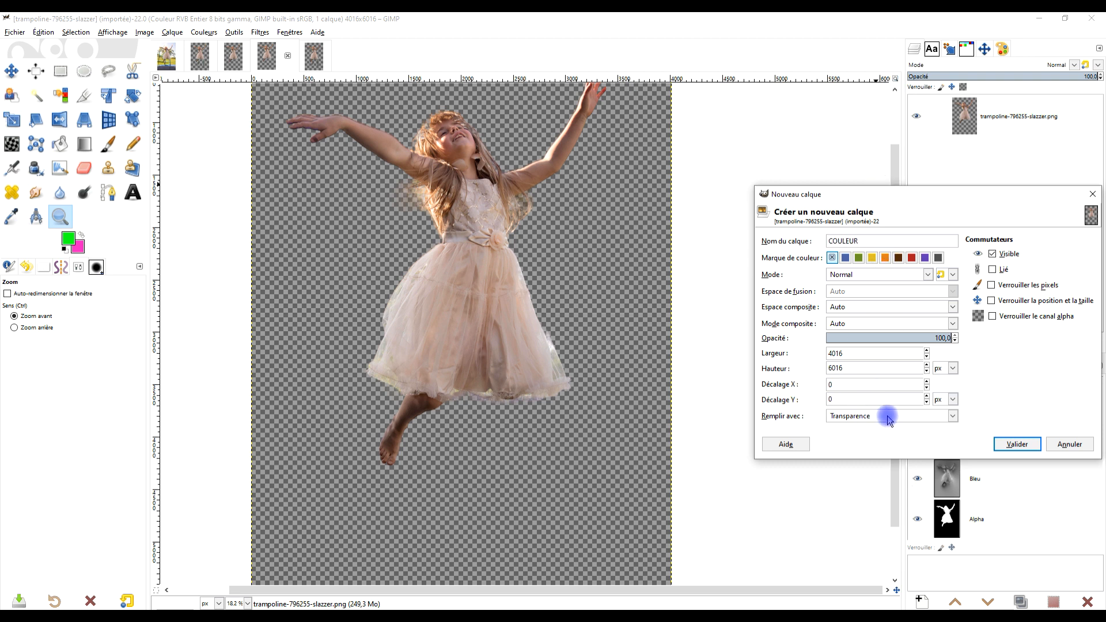
{"action": "left_click", "coordinate": [1018, 444]}
{"action": "left_click", "coordinate": [989, 337]}
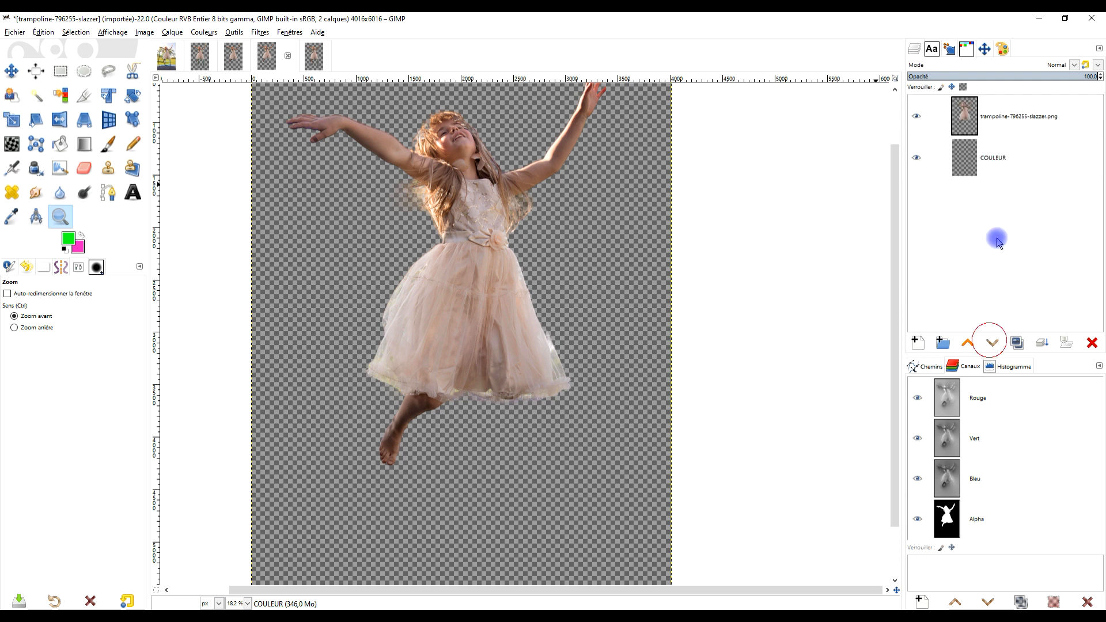
{"action": "left_click_drag", "start_coordinate": [95, 243], "coordinate": [505, 290]}
Examine the slazzer cutout's hair strands, skirt hem and bare foot against the green backdrop.
{"action": "left_click", "coordinate": [406, 150]}
{"action": "scroll", "coordinate": [406, 150], "scroll_direction": "up", "scroll_amount": 3}
{"action": "left_click_drag", "start_coordinate": [673, 170], "coordinate": [562, 208]}
{"action": "left_click_drag", "start_coordinate": [501, 337], "coordinate": [562, 170]}
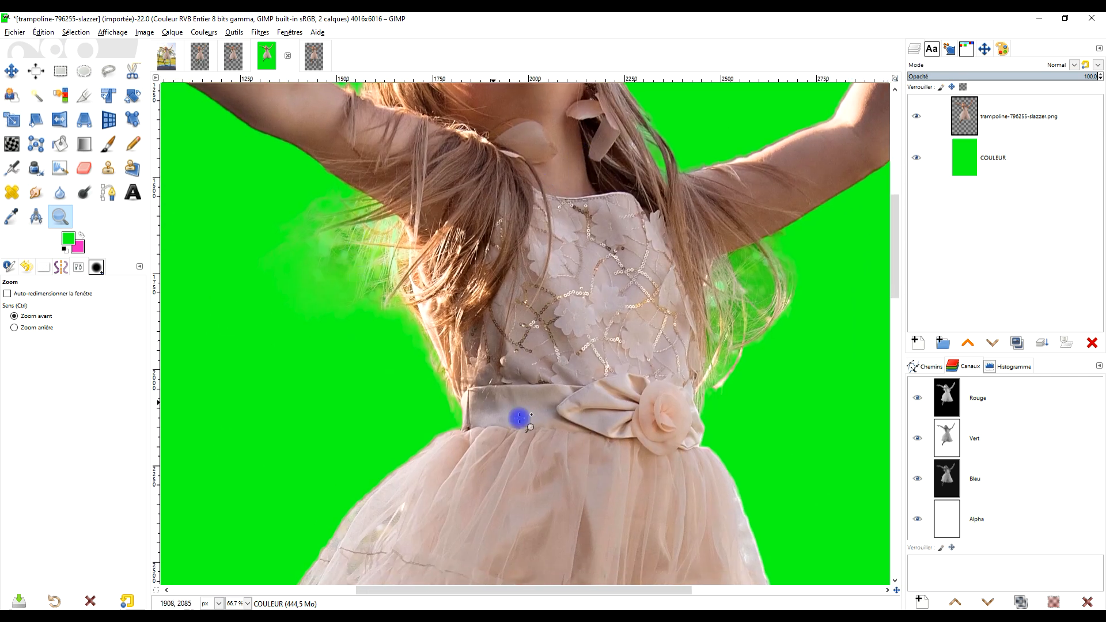
{"action": "scroll", "coordinate": [629, 390], "scroll_direction": "down", "scroll_amount": 4}
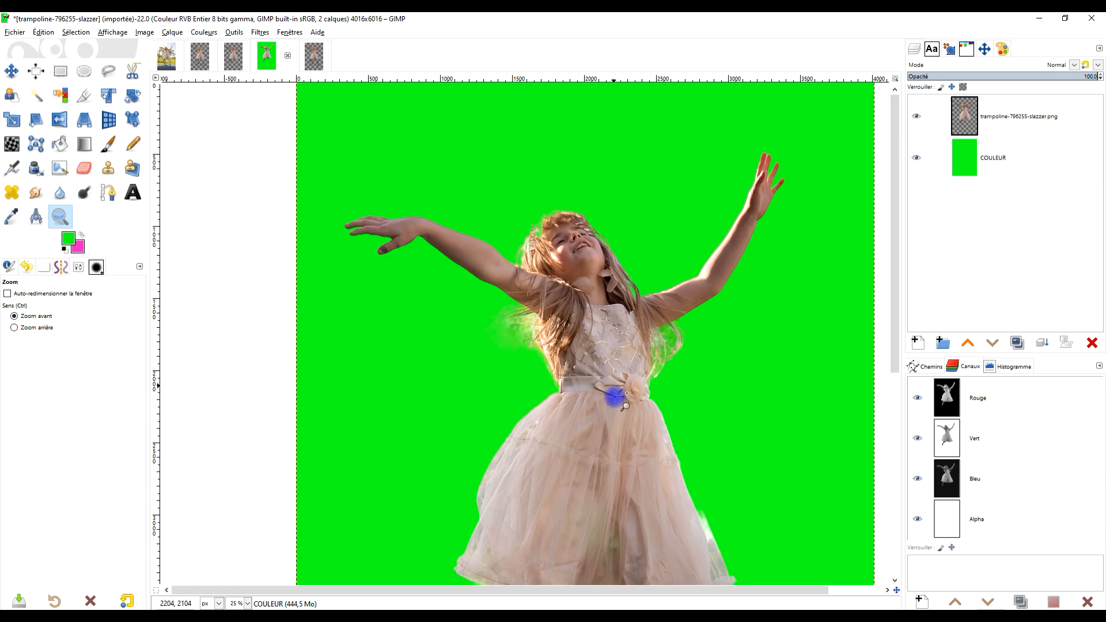
{"action": "scroll", "coordinate": [444, 328], "scroll_direction": "up", "scroll_amount": 4}
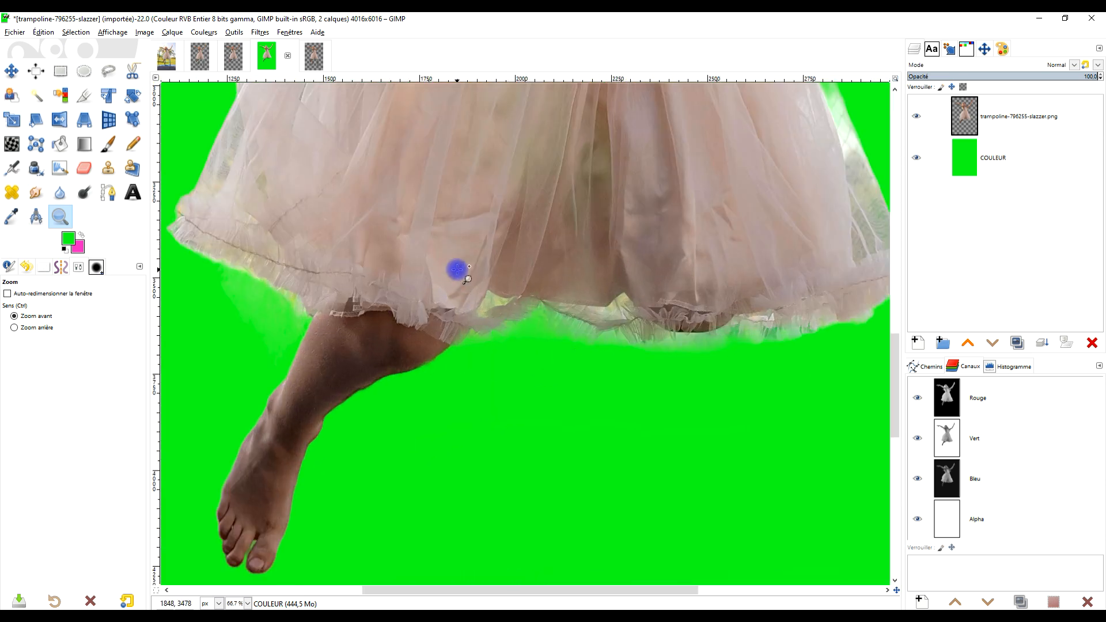
{"action": "scroll", "coordinate": [456, 269], "scroll_direction": "down", "scroll_amount": 4}
{"action": "scroll", "coordinate": [501, 321], "scroll_direction": "down", "scroll_amount": 2}
{"action": "scroll", "coordinate": [501, 321], "scroll_direction": "up", "scroll_amount": 2}
Refill the slazzer COULEUR layer with the pink background color and examine the hair on both sides of the bodice.
{"action": "left_click_drag", "start_coordinate": [79, 250], "coordinate": [593, 224]}
{"action": "left_click_drag", "start_coordinate": [563, 155], "coordinate": [480, 440]}
{"action": "scroll", "coordinate": [357, 118], "scroll_direction": "up", "scroll_amount": 3}
{"action": "left_click_drag", "start_coordinate": [351, 390], "coordinate": [523, 309]}
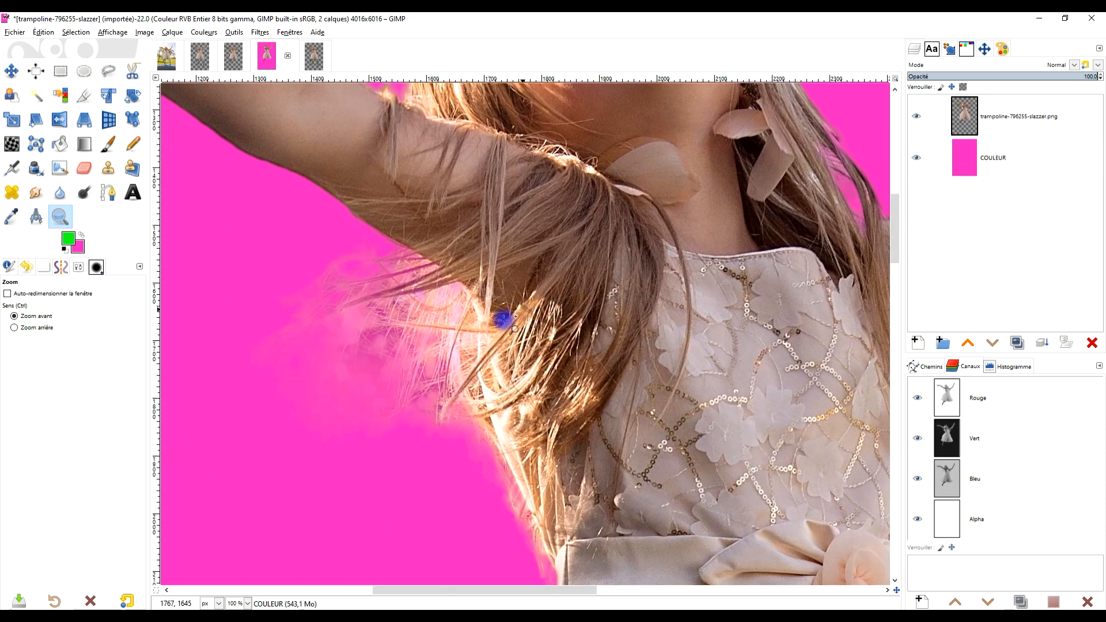
{"action": "left_click_drag", "start_coordinate": [676, 242], "coordinate": [641, 486]}
{"action": "scroll", "coordinate": [471, 200], "scroll_direction": "down", "scroll_amount": 3}
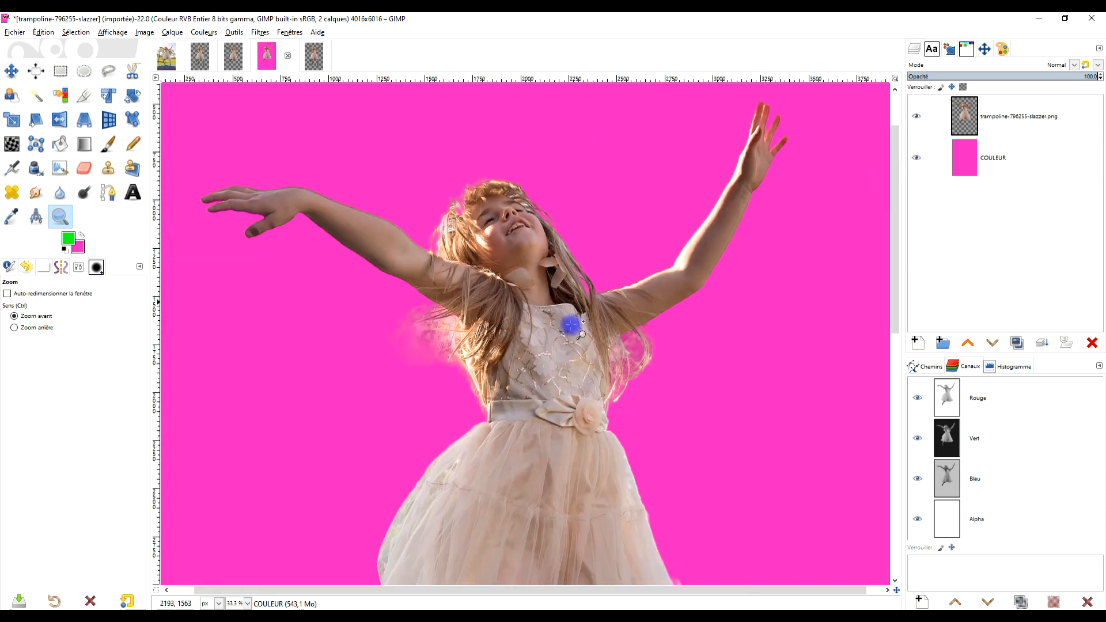
{"action": "scroll", "coordinate": [570, 325], "scroll_direction": "up", "scroll_amount": 3}
{"action": "scroll", "coordinate": [448, 302], "scroll_direction": "down", "scroll_amount": 2}
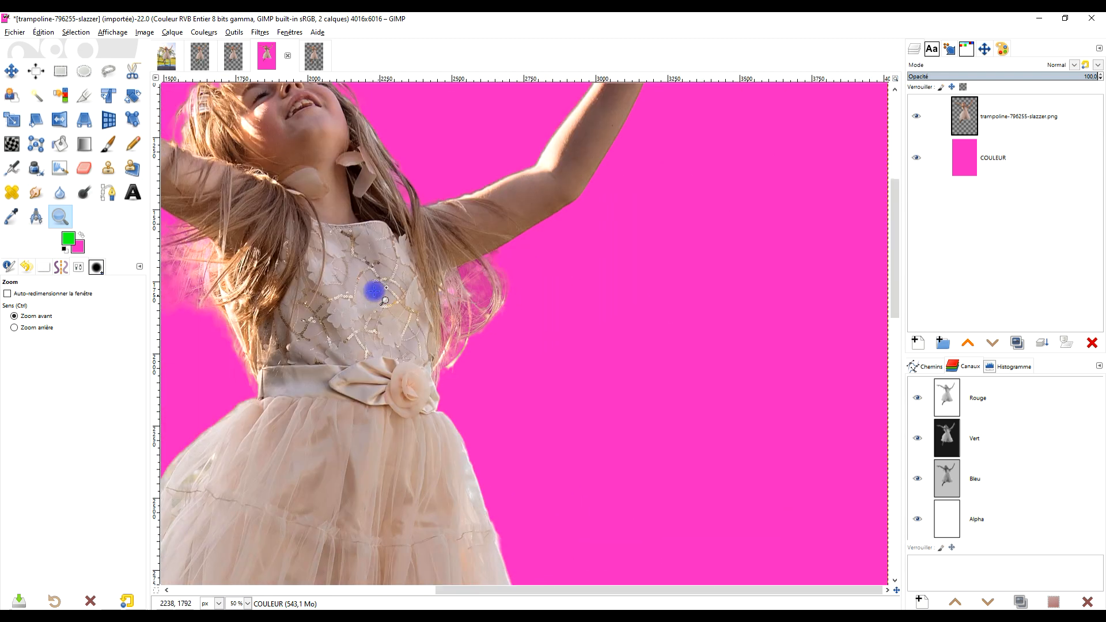
{"action": "left_click_drag", "start_coordinate": [328, 257], "coordinate": [453, 215]}
In the PIXLR image, add a transparent COULEUR layer beneath the cutout and fill it with the pink background color.
{"action": "left_click", "coordinate": [312, 60]}
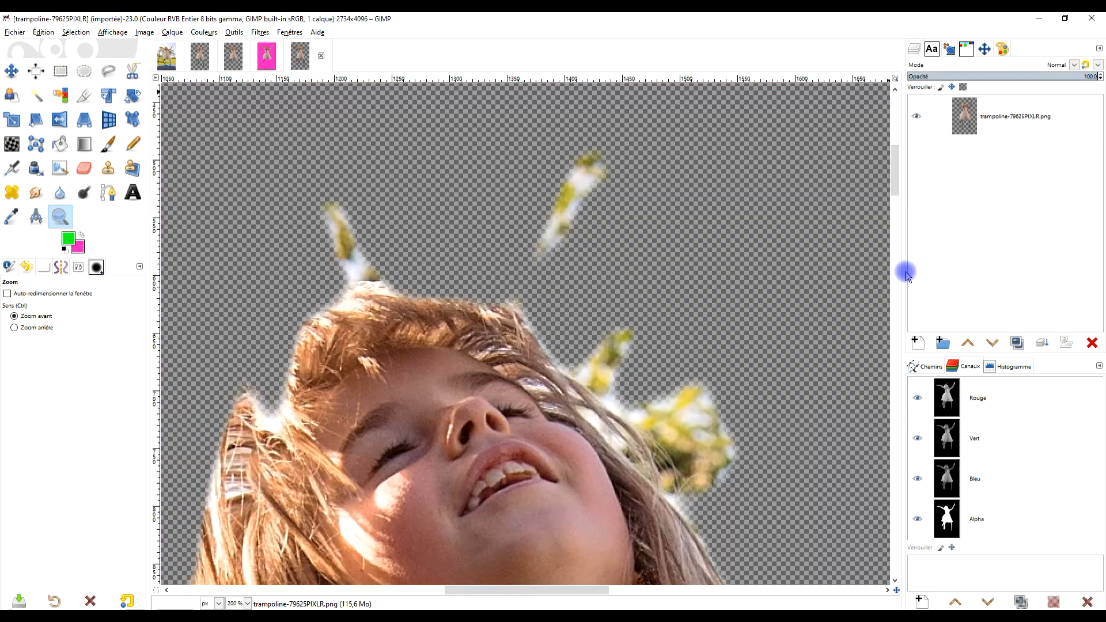
{"action": "left_click", "coordinate": [916, 342]}
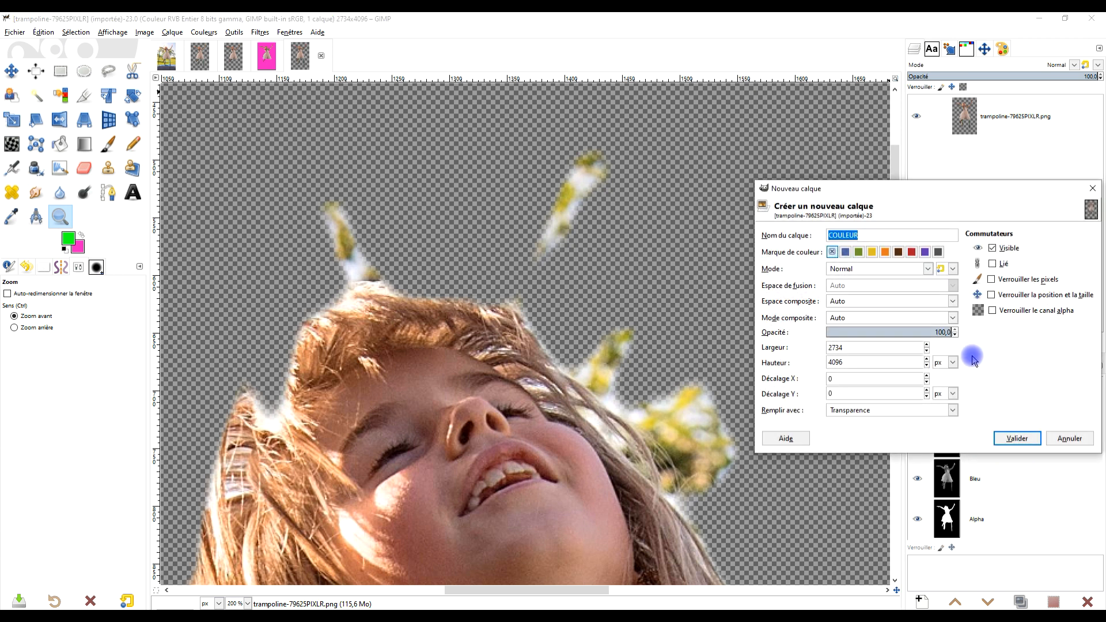
{"action": "left_click", "coordinate": [1011, 436]}
{"action": "left_click", "coordinate": [991, 344]}
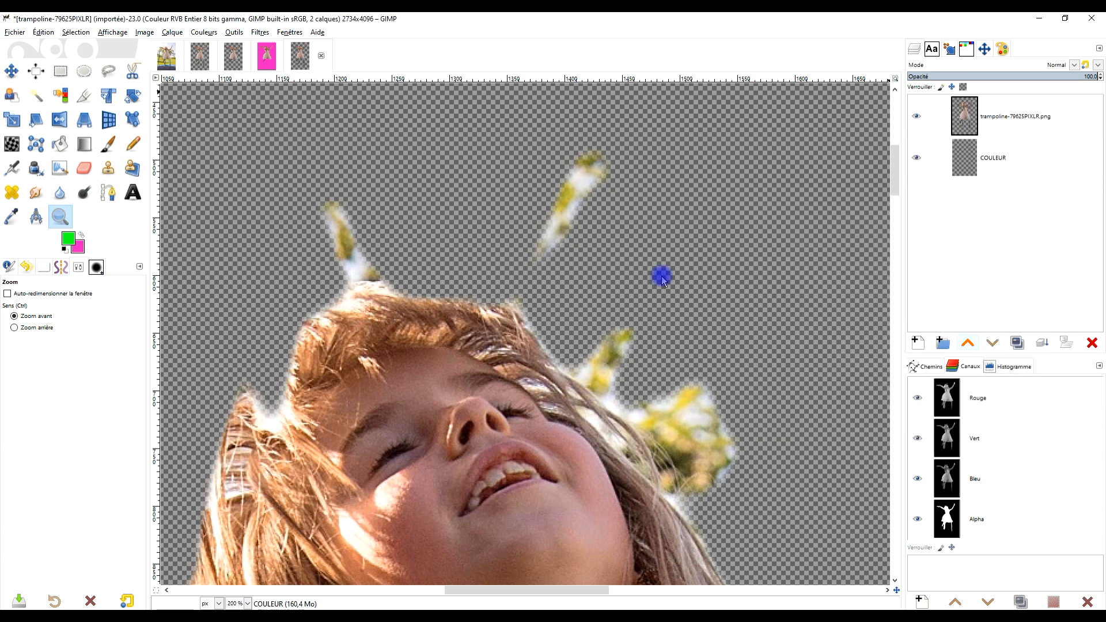
{"action": "left_click_drag", "start_coordinate": [78, 250], "coordinate": [612, 229]}
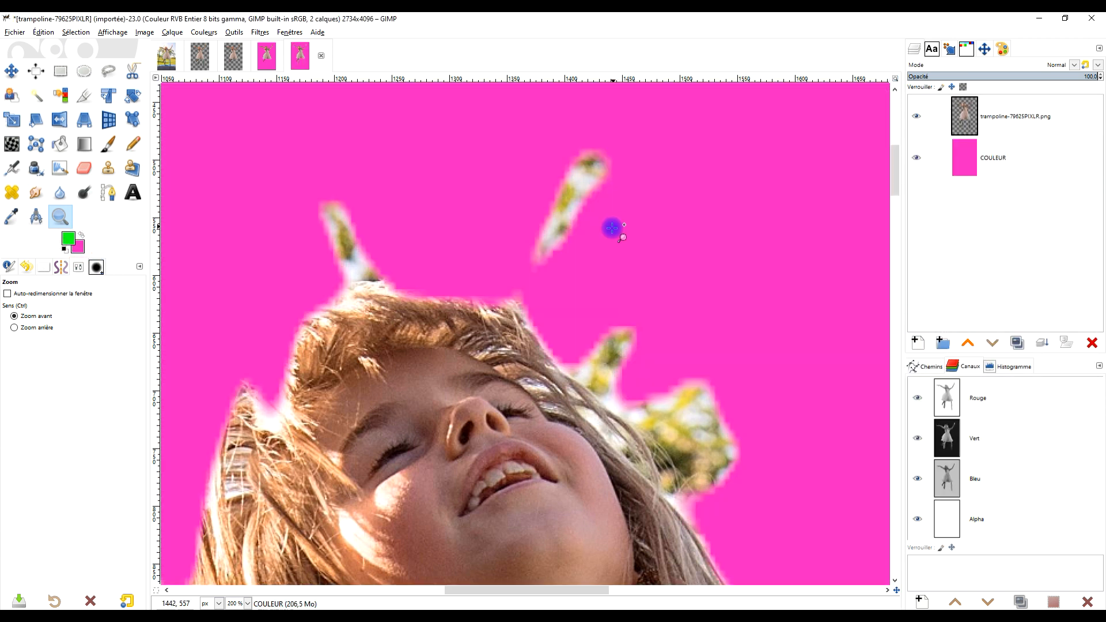
Examine the head, hair, both arms and the outstretched hand of the PIXLR cutout against the pink backdrop.
{"action": "scroll", "coordinate": [606, 233], "scroll_direction": "down", "scroll_amount": 3}
{"action": "scroll", "coordinate": [628, 272], "scroll_direction": "up", "scroll_amount": 4}
{"action": "scroll", "coordinate": [568, 281], "scroll_direction": "down", "scroll_amount": 4}
{"action": "left_click_drag", "start_coordinate": [600, 326], "coordinate": [531, 263]}
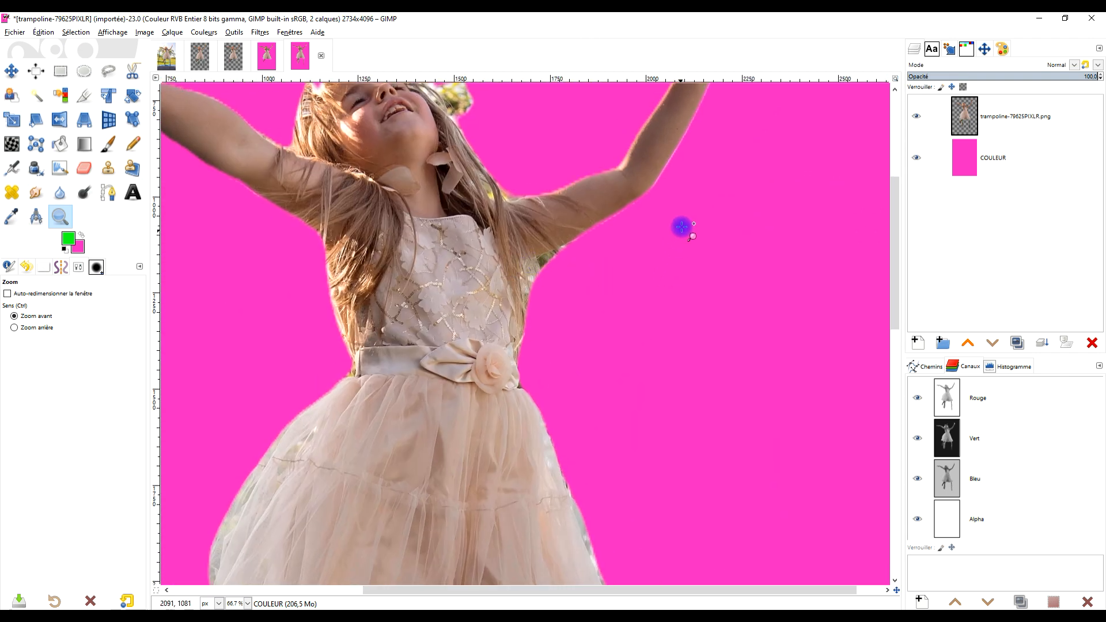
{"action": "left_click_drag", "start_coordinate": [752, 179], "coordinate": [654, 340]}
{"action": "left_click_drag", "start_coordinate": [638, 155], "coordinate": [759, 92]}
{"action": "left_click_drag", "start_coordinate": [447, 215], "coordinate": [615, 189]}
{"action": "left_click_drag", "start_coordinate": [270, 214], "coordinate": [357, 245]}
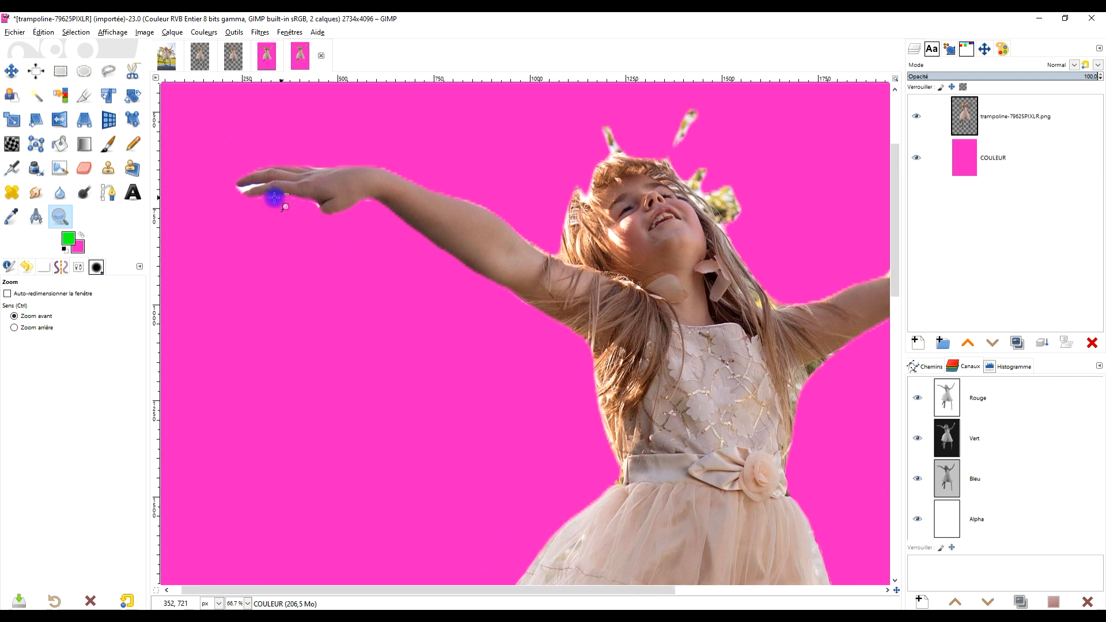
{"action": "scroll", "coordinate": [244, 187], "scroll_direction": "up", "scroll_amount": 2}
{"action": "scroll", "coordinate": [249, 189], "scroll_direction": "down", "scroll_amount": 4}
Examine the skirt hem, foot and leftover trampoline netting of the PIXLR cutout against the pink backdrop.
{"action": "left_click_drag", "start_coordinate": [421, 315], "coordinate": [365, 113]}
{"action": "scroll", "coordinate": [348, 350], "scroll_direction": "up", "scroll_amount": 2}
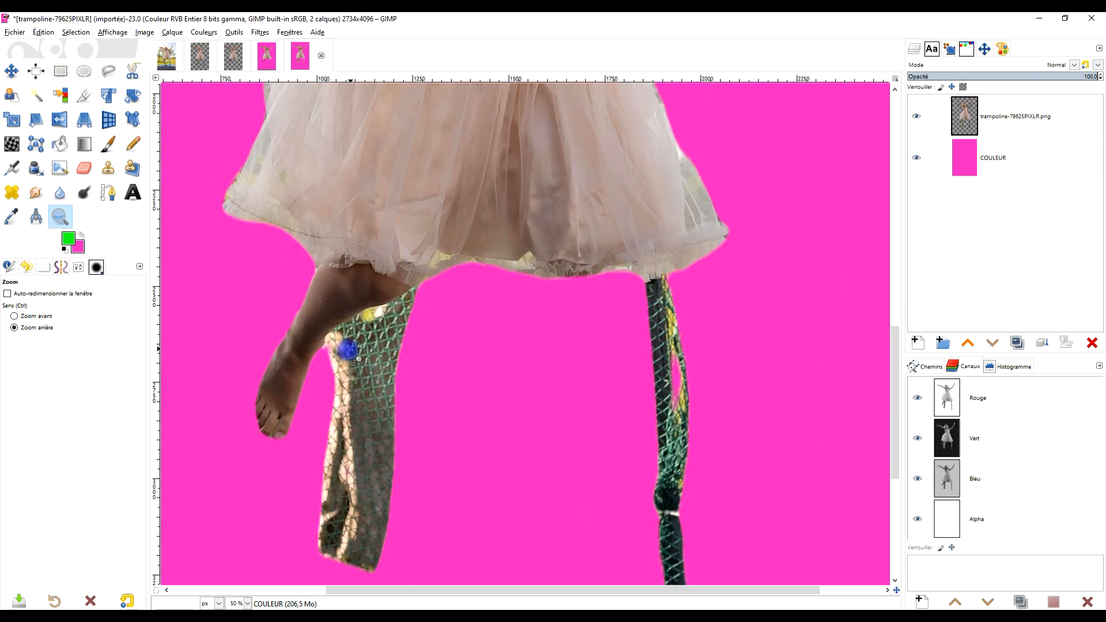
{"action": "scroll", "coordinate": [388, 348], "scroll_direction": "up", "scroll_amount": 2}
{"action": "scroll", "coordinate": [444, 380], "scroll_direction": "down", "scroll_amount": 3}
{"action": "scroll", "coordinate": [419, 299], "scroll_direction": "up", "scroll_amount": 1}
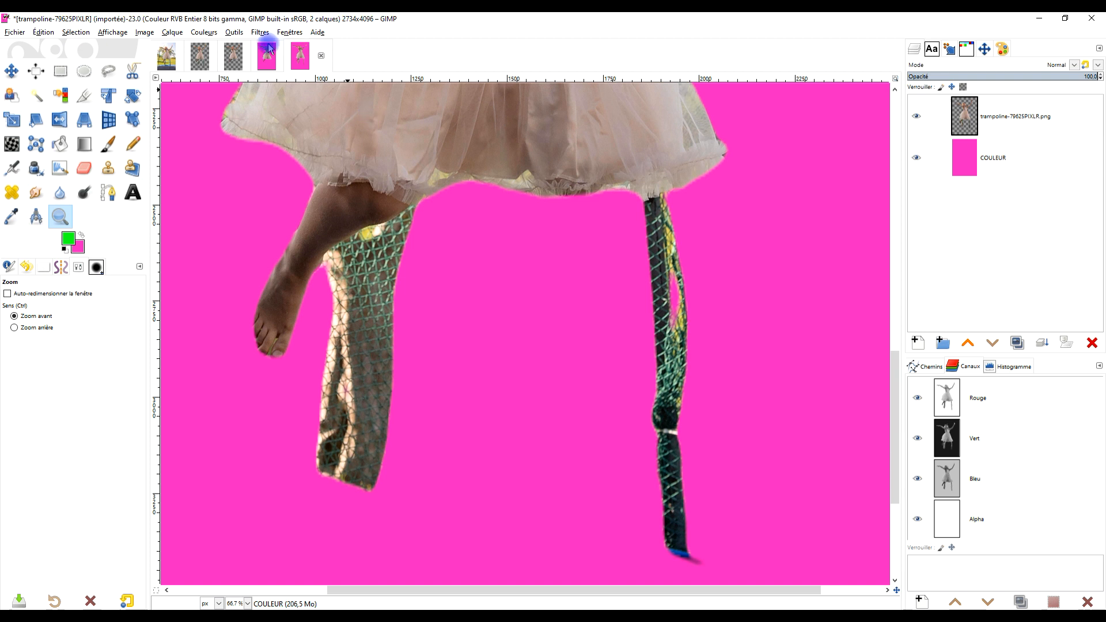
In the removebg image, add a transparent COULEUR layer, fill it with the pink background color and place it beneath the cutout.
{"action": "left_click", "coordinate": [233, 58]}
{"action": "left_click", "coordinate": [981, 118]}
{"action": "left_click", "coordinate": [918, 342]}
{"action": "left_click", "coordinate": [1012, 313]}
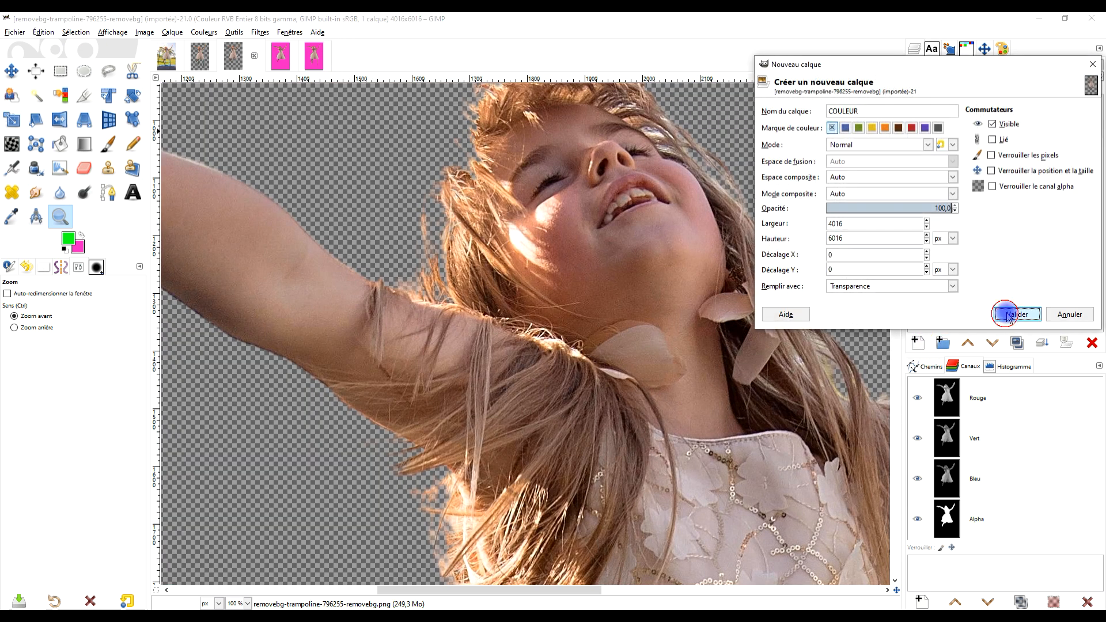
{"action": "left_click_drag", "start_coordinate": [79, 254], "coordinate": [668, 150]}
{"action": "left_click", "coordinate": [992, 343]}
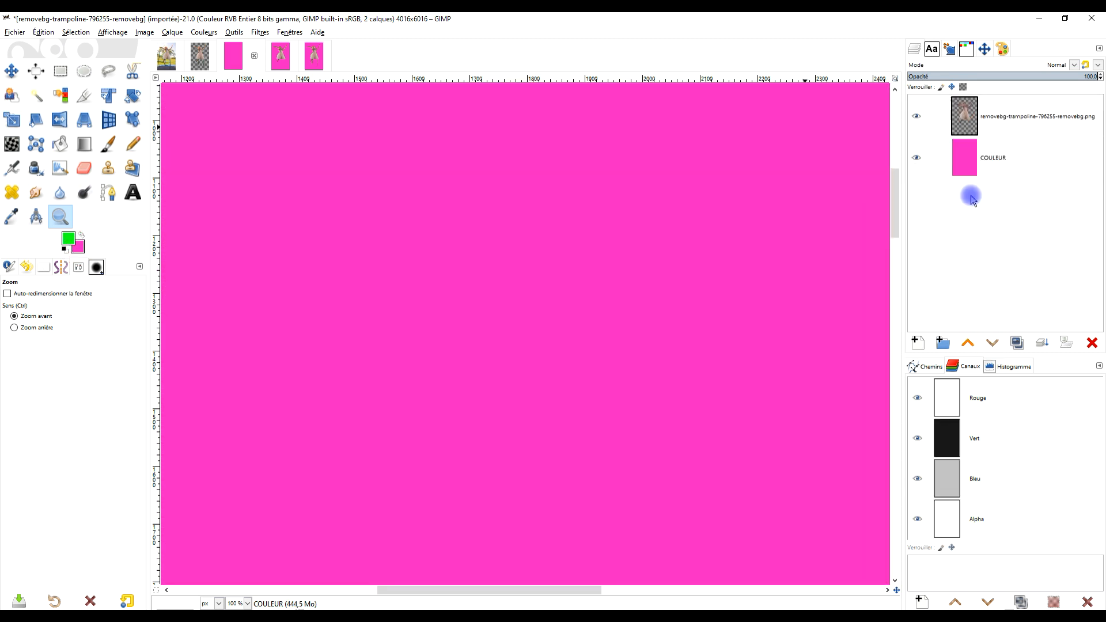
Examine the hair below the raised arm and the bodice and waist edges of the removebg cutout on pink.
{"action": "scroll", "coordinate": [512, 257], "scroll_direction": "down", "scroll_amount": 2}
{"action": "scroll", "coordinate": [449, 370], "scroll_direction": "up", "scroll_amount": 3}
{"action": "left_click_drag", "start_coordinate": [597, 427], "coordinate": [527, 332]}
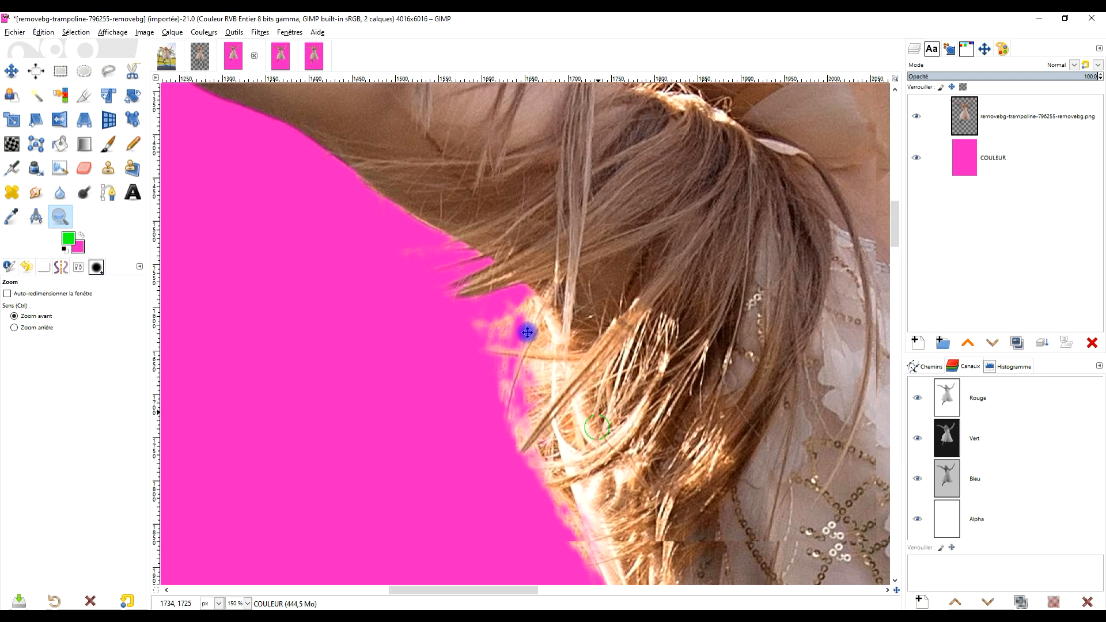
{"action": "scroll", "coordinate": [382, 246], "scroll_direction": "down", "scroll_amount": 2}
{"action": "scroll", "coordinate": [438, 341], "scroll_direction": "right", "scroll_amount": 5}
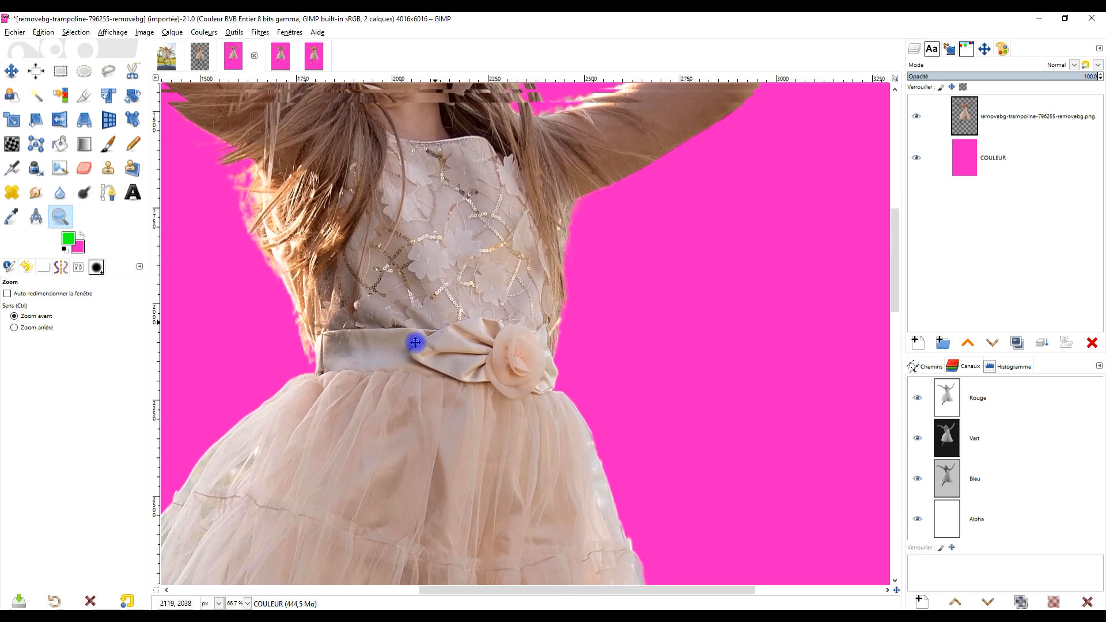
{"action": "scroll", "coordinate": [518, 288], "scroll_direction": "up", "scroll_amount": 1}
Examine the removebg cutout's skirt hem and leg on pink, and return up the dress to the head and arms.
{"action": "left_click_drag", "start_coordinate": [343, 430], "coordinate": [479, 111]}
{"action": "left_click_drag", "start_coordinate": [385, 337], "coordinate": [560, 42]}
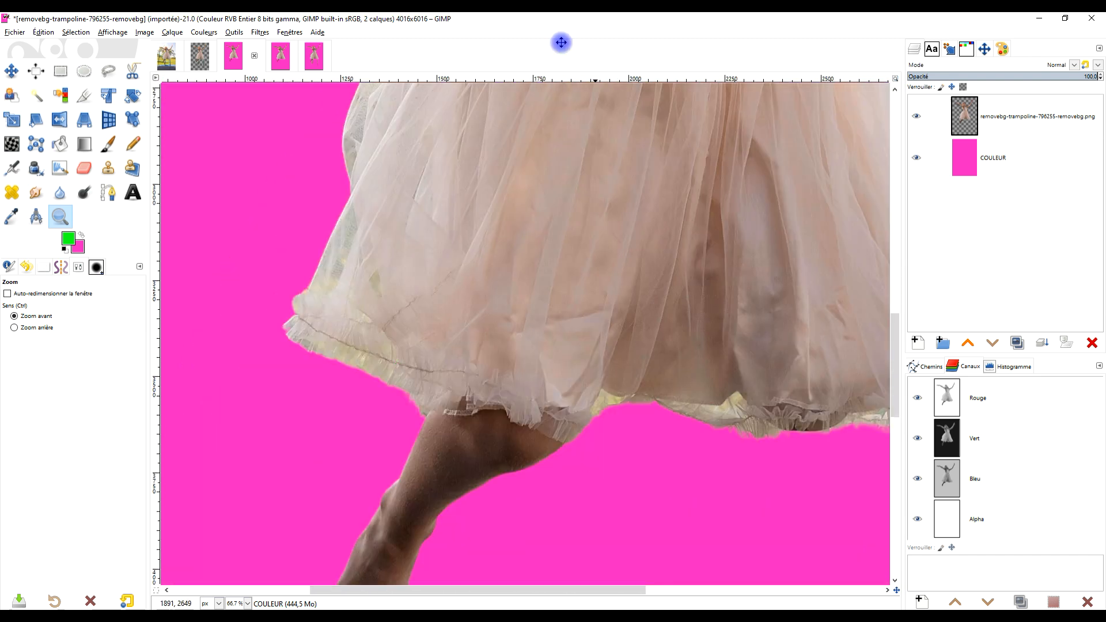
{"action": "left_click_drag", "start_coordinate": [531, 291], "coordinate": [504, 138]}
{"action": "left_click_drag", "start_coordinate": [643, 211], "coordinate": [456, 364]}
{"action": "left_click_drag", "start_coordinate": [667, 123], "coordinate": [429, 373]}
{"action": "left_click_drag", "start_coordinate": [403, 140], "coordinate": [513, 396]}
{"action": "left_click_drag", "start_coordinate": [420, 166], "coordinate": [648, 389]}
{"action": "left_click_drag", "start_coordinate": [535, 198], "coordinate": [599, 352]}
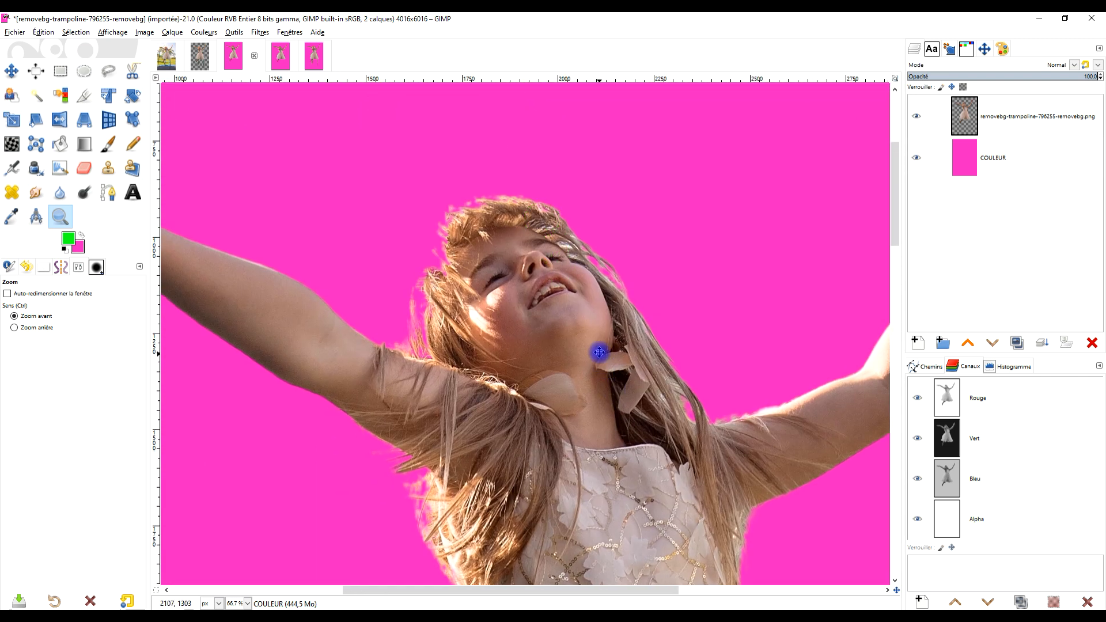
In the erasebg image, add a transparent COULEUR layer beneath the cutout and fill it with the pink background color.
{"action": "left_click", "coordinate": [203, 58]}
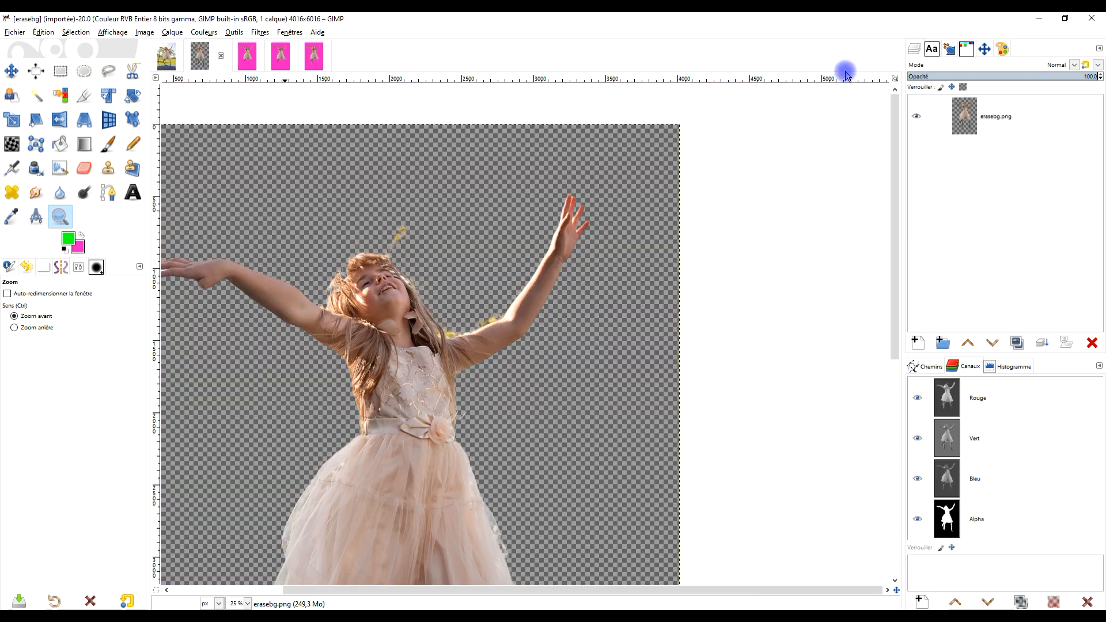
{"action": "left_click", "coordinate": [1010, 116]}
{"action": "left_click", "coordinate": [919, 343]}
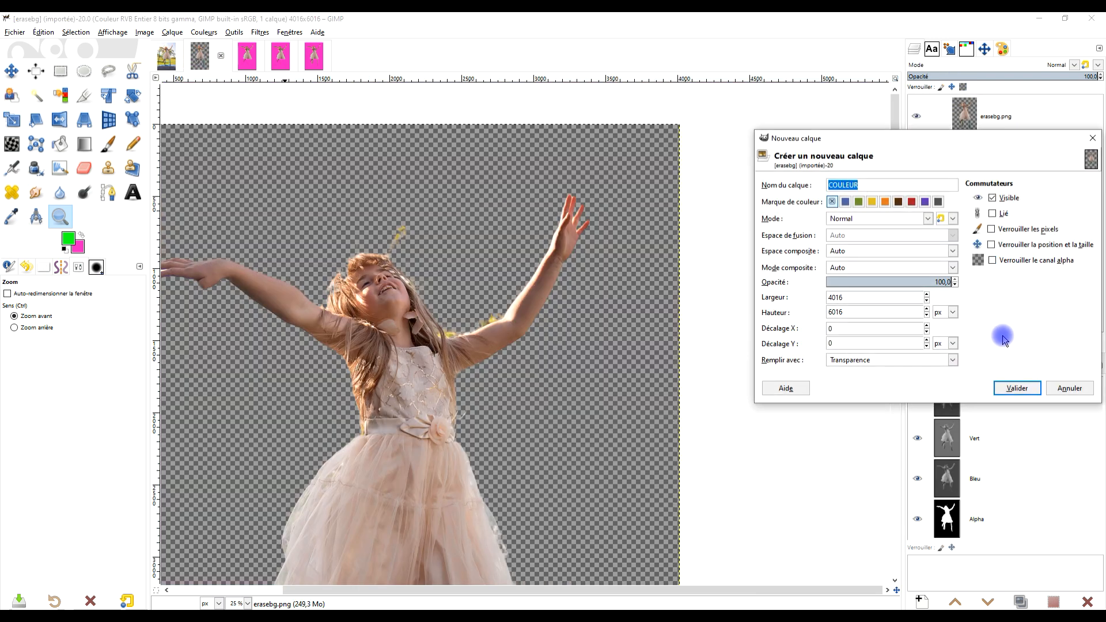
{"action": "left_click", "coordinate": [1017, 389]}
{"action": "left_click", "coordinate": [992, 343]}
{"action": "mouse_move", "coordinate": [560, 278]}
{"action": "left_mouse_down"}
{"action": "mouse_move", "coordinate": [611, 210]}
{"action": "mouse_move", "coordinate": [550, 306]}
{"action": "left_mouse_up"}
{"action": "scroll", "coordinate": [611, 209], "scroll_direction": "down", "scroll_amount": 2}
{"action": "scroll", "coordinate": [610, 204], "scroll_direction": "up", "scroll_amount": 2}
{"action": "left_click_drag", "start_coordinate": [76, 254], "coordinate": [548, 232]}
Examine the background remnants around the raised arm, head and hair of the erasebg cutout on pink.
{"action": "scroll", "coordinate": [516, 269], "scroll_direction": "up", "scroll_amount": 3}
{"action": "scroll", "coordinate": [592, 341], "scroll_direction": "down", "scroll_amount": 2}
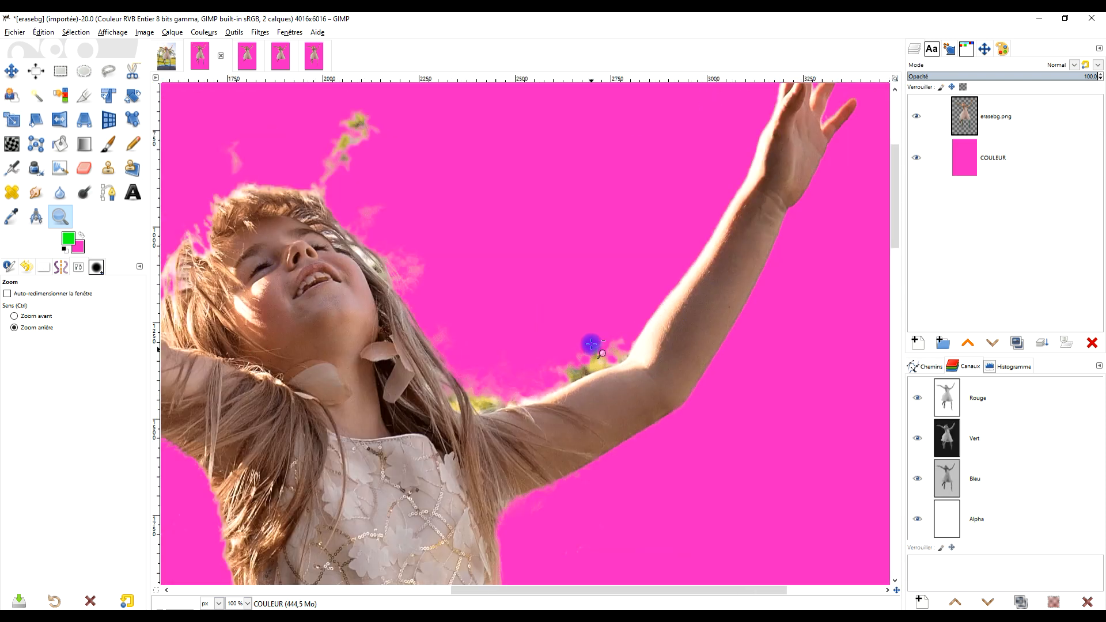
{"action": "scroll", "coordinate": [605, 371], "scroll_direction": "up", "scroll_amount": 4}
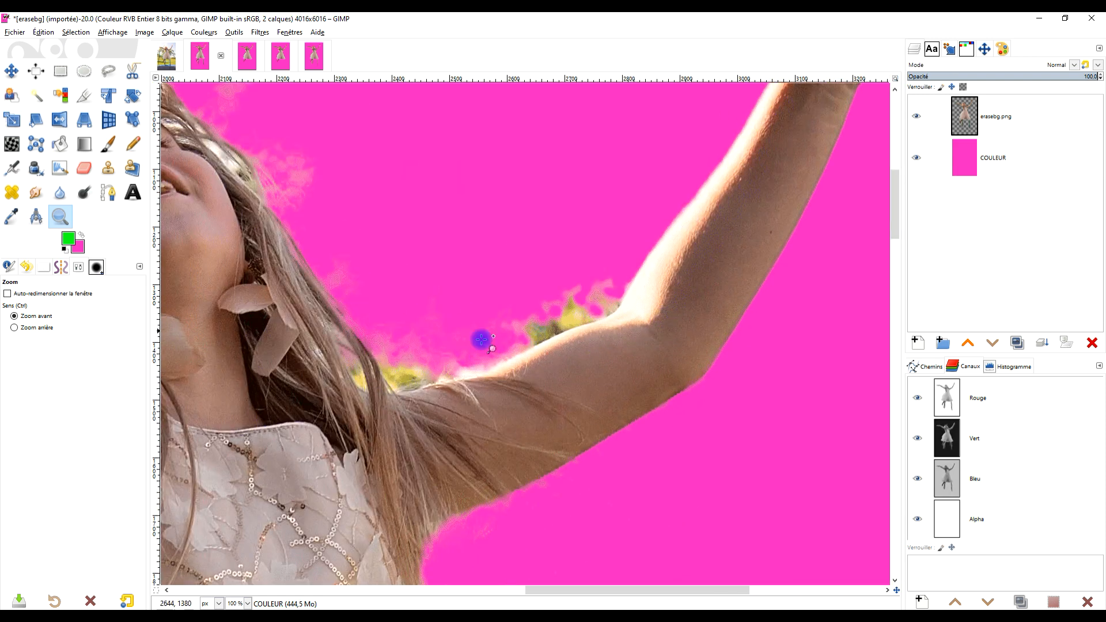
{"action": "left_click_drag", "start_coordinate": [326, 232], "coordinate": [600, 311]}
{"action": "left_click_drag", "start_coordinate": [413, 200], "coordinate": [516, 279]}
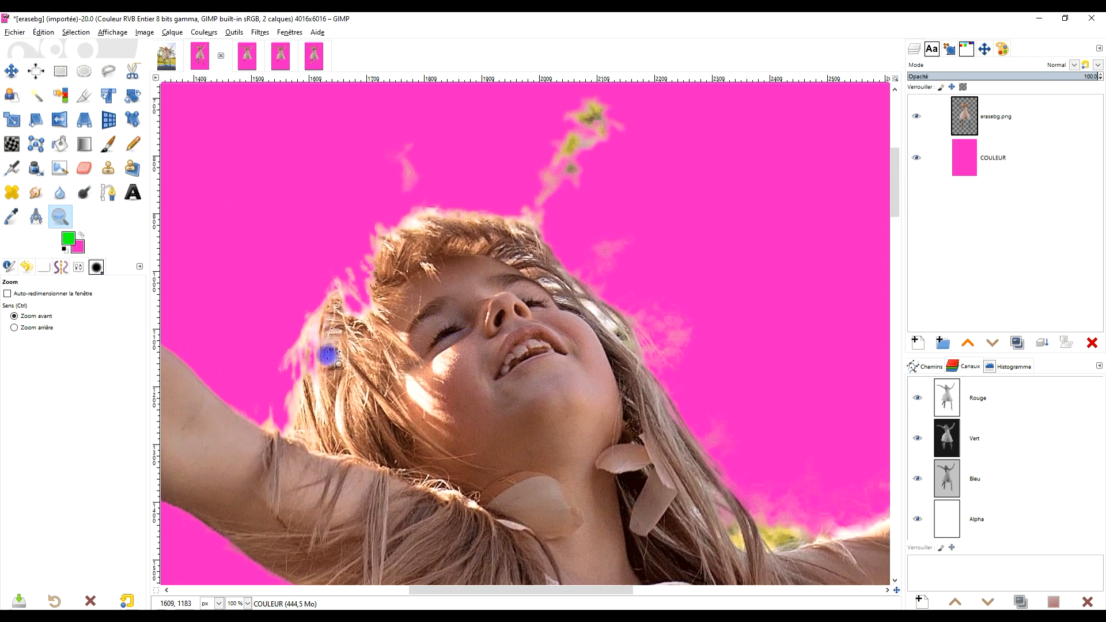
{"action": "left_click_drag", "start_coordinate": [469, 423], "coordinate": [574, 76]}
Examine the erasebg cutout from the bodice down to the skirt hem, foot and leftover trampoline netting on pink.
{"action": "scroll", "coordinate": [484, 316], "scroll_direction": "down", "scroll_amount": 2}
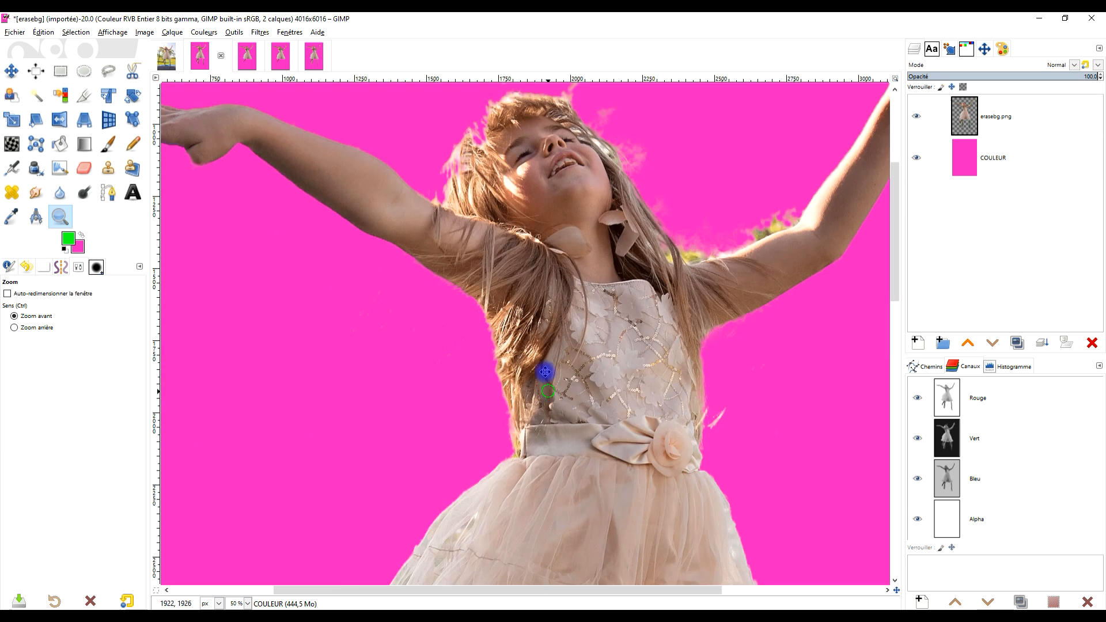
{"action": "left_click_drag", "start_coordinate": [546, 372], "coordinate": [498, 133]}
{"action": "scroll", "coordinate": [420, 351], "scroll_direction": "down", "scroll_amount": 2}
{"action": "left_click_drag", "start_coordinate": [406, 424], "coordinate": [390, 296]}
{"action": "scroll", "coordinate": [404, 424], "scroll_direction": "up", "scroll_amount": 2}
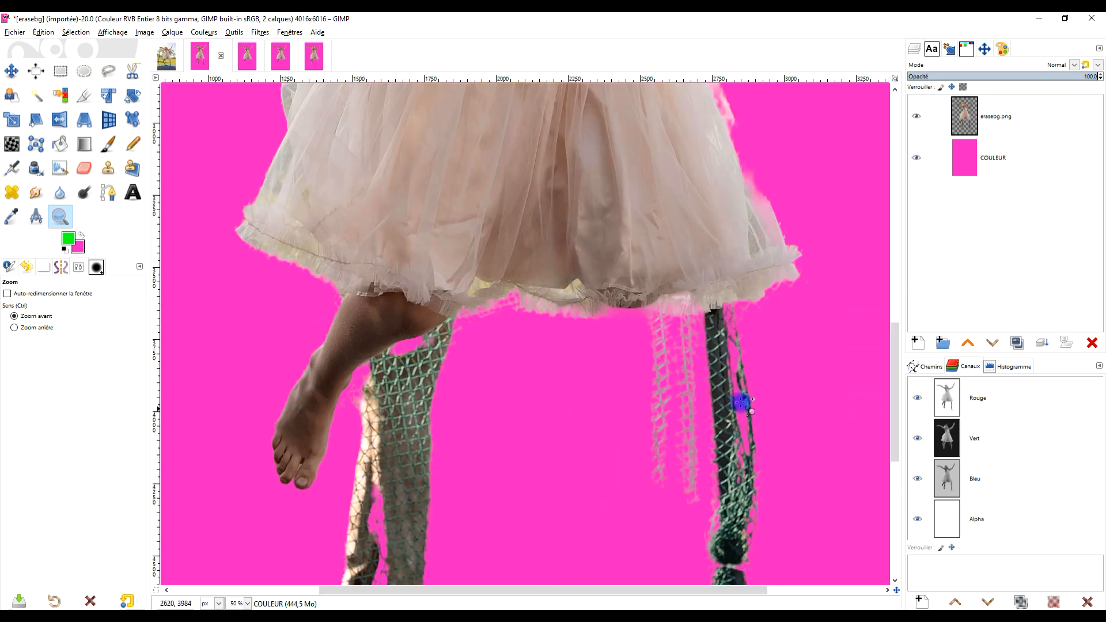
Examine the whole erasebg cutout on pink, and inspect the background remnants around the girl's head and hair.
{"action": "scroll", "coordinate": [474, 317], "scroll_direction": "down", "scroll_amount": 3}
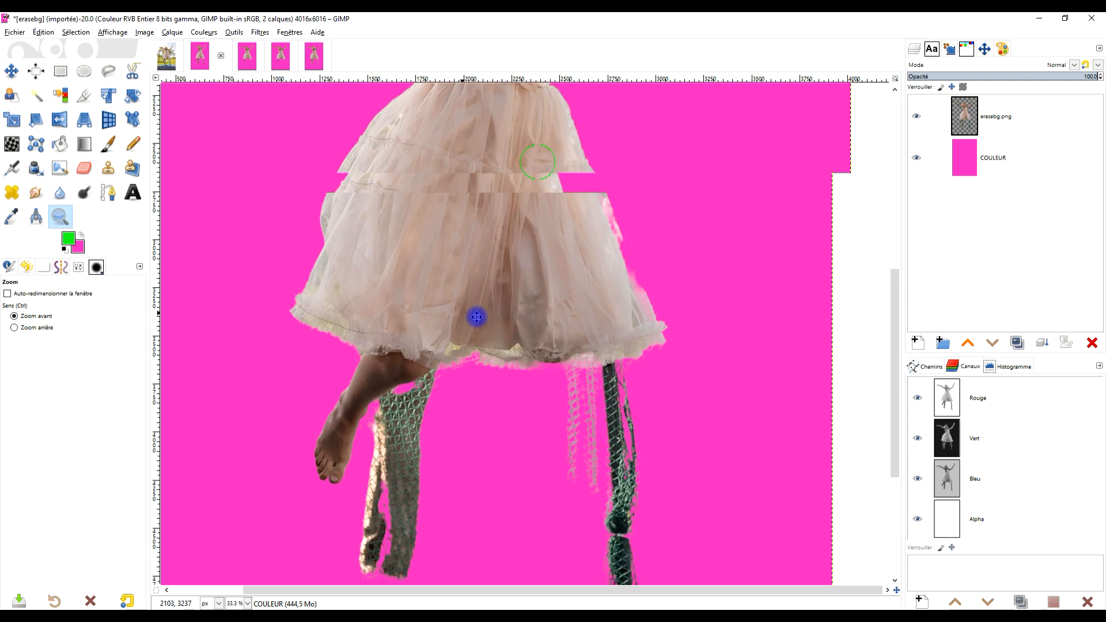
{"action": "scroll", "coordinate": [310, 165], "scroll_direction": "up", "scroll_amount": 3}
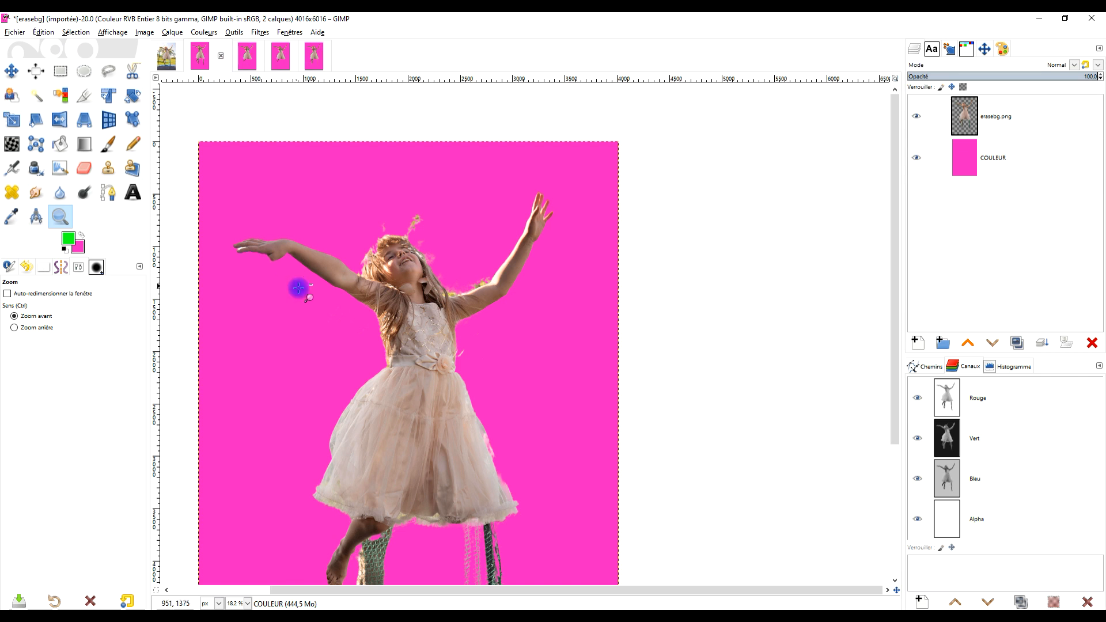
{"action": "scroll", "coordinate": [332, 254], "scroll_direction": "up", "scroll_amount": 3}
{"action": "scroll", "coordinate": [530, 253], "scroll_direction": "up", "scroll_amount": 3}
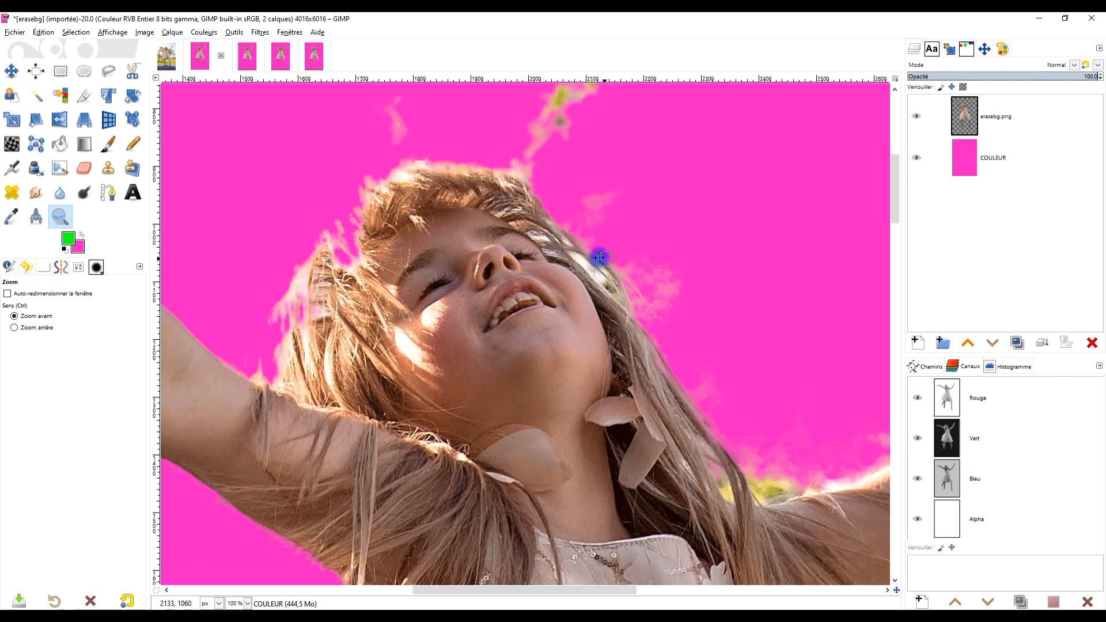
{"action": "scroll", "coordinate": [539, 315], "scroll_direction": "up", "scroll_amount": 3}
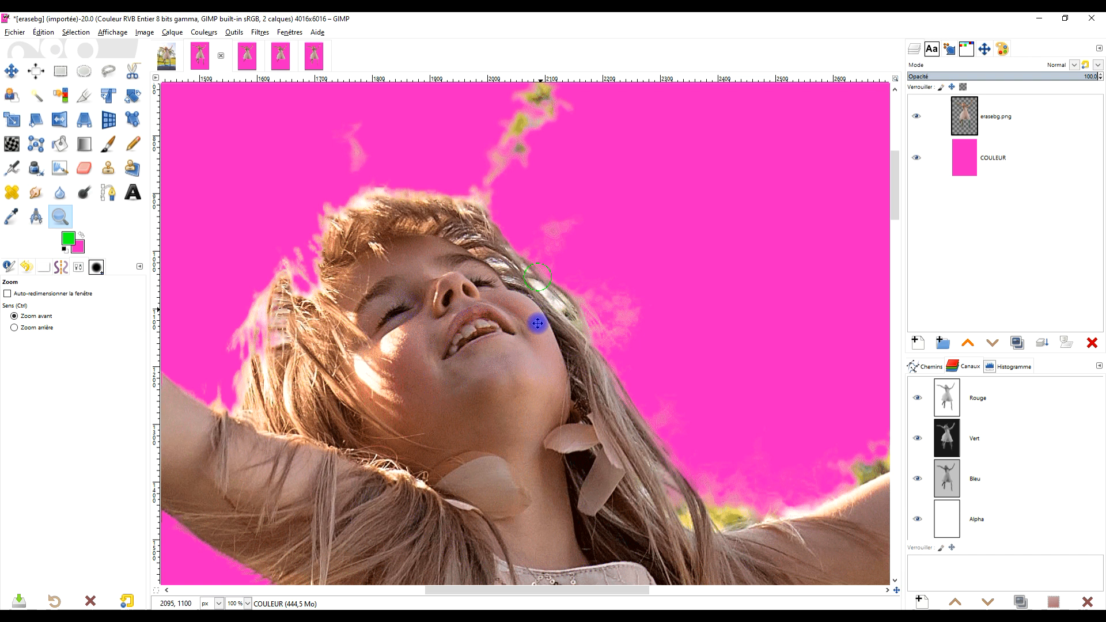
Compare the head, hair and arm edges of the removebg and slazzer cutouts on pink.
{"action": "left_click", "coordinate": [247, 55]}
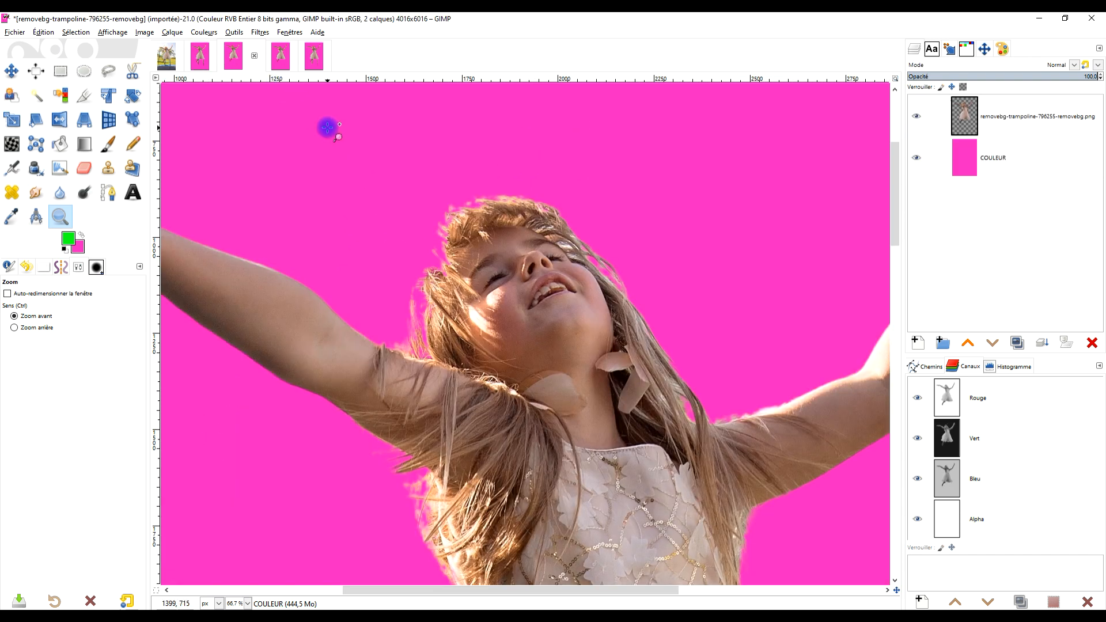
{"action": "left_click", "coordinate": [281, 55]}
{"action": "scroll", "coordinate": [494, 211], "scroll_direction": "up", "scroll_amount": 9}
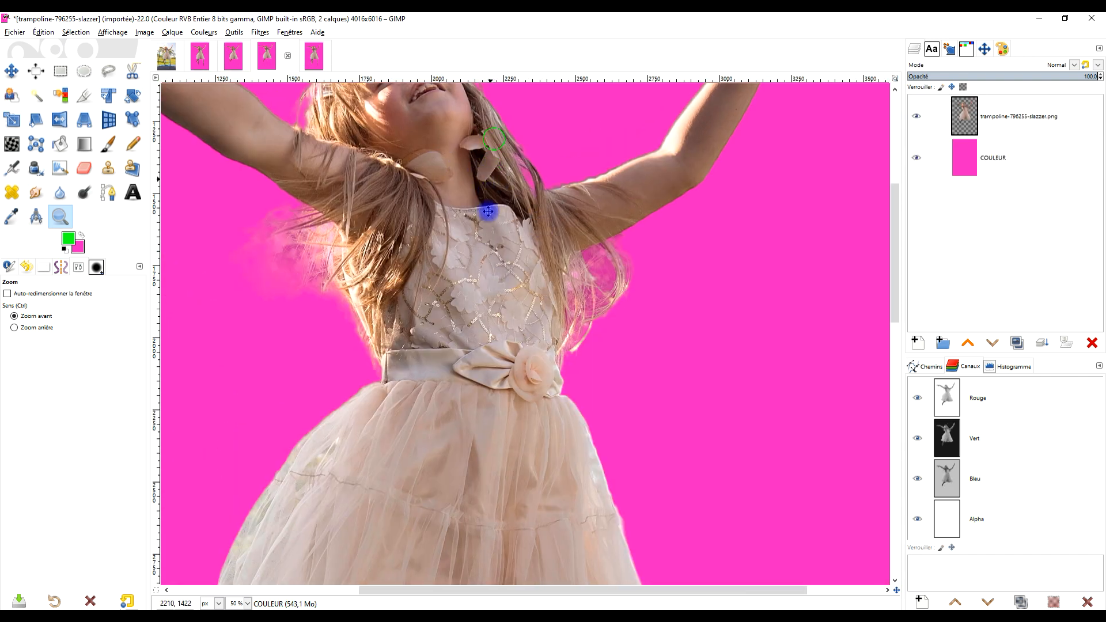
Examine the PIXLR cutout's arms, head and hair on pink, focusing on the leftover foliage around the head.
{"action": "left_click", "coordinate": [314, 56]}
{"action": "scroll", "coordinate": [447, 166], "scroll_direction": "up", "scroll_amount": 10}
{"action": "left_click_drag", "start_coordinate": [446, 166], "coordinate": [472, 428]}
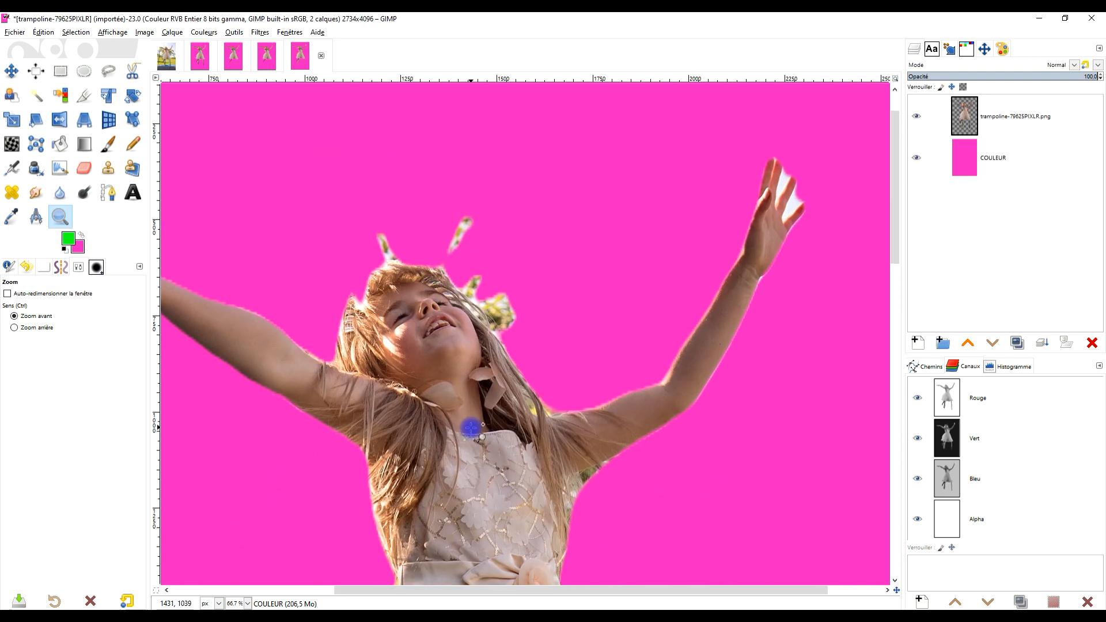
{"action": "scroll", "coordinate": [430, 345], "scroll_direction": "up", "scroll_amount": 1}
{"action": "left_click_drag", "start_coordinate": [426, 311], "coordinate": [406, 345]}
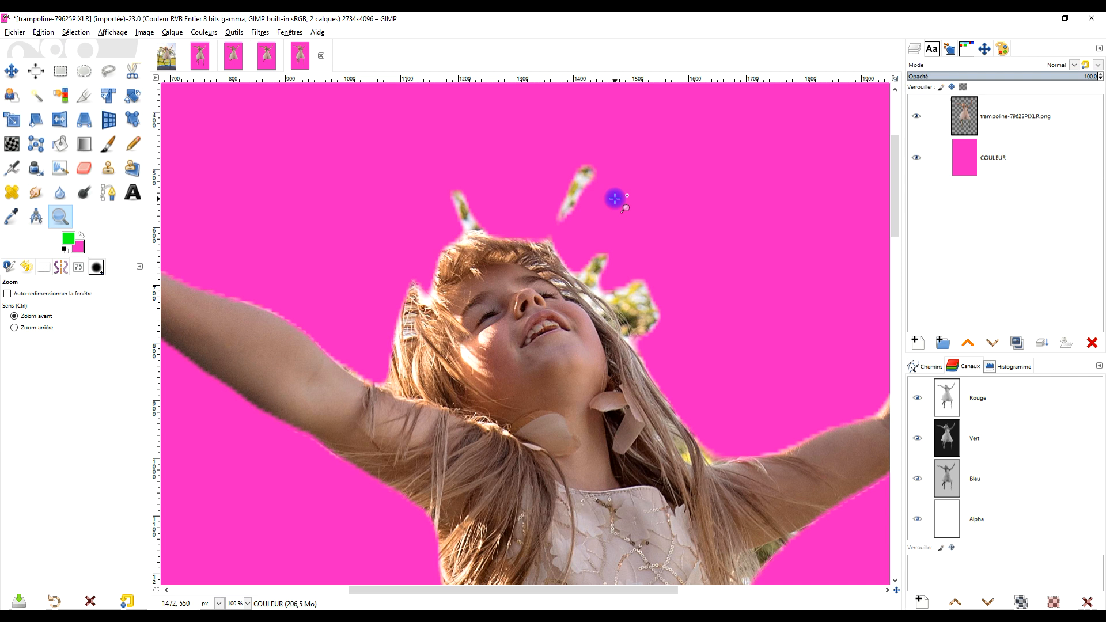
{"action": "left_click", "coordinate": [622, 322], "text": "ctrl"}
{"action": "left_click", "coordinate": [654, 332], "text": "ctrl"}
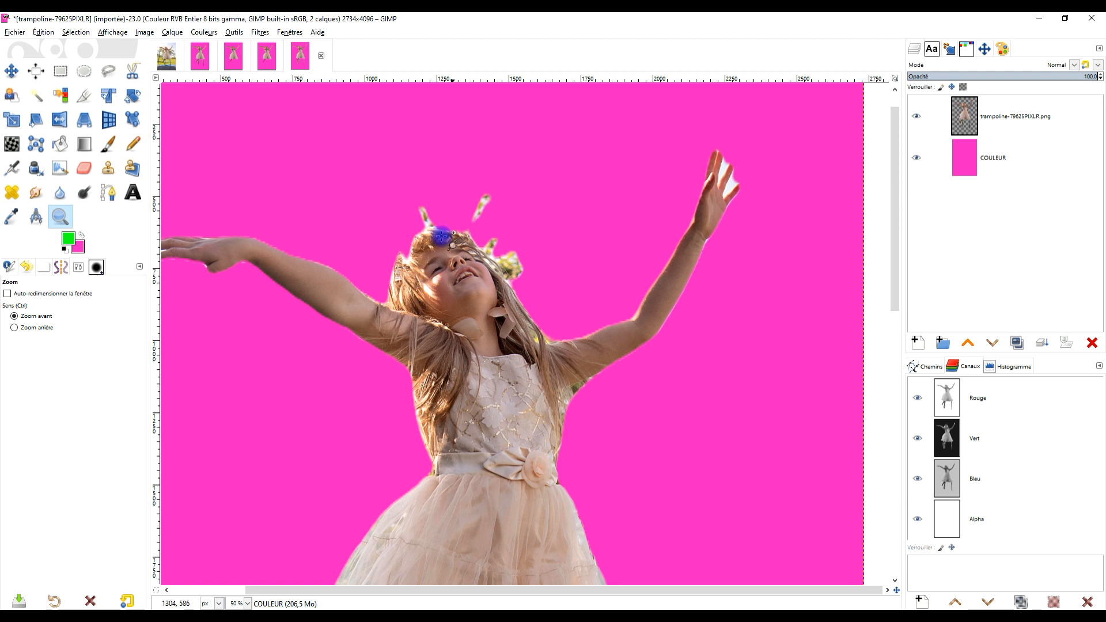
{"action": "scroll", "coordinate": [432, 242], "scroll_direction": "up", "scroll_amount": 2}
{"action": "scroll", "coordinate": [431, 244], "scroll_direction": "up", "scroll_amount": 1}
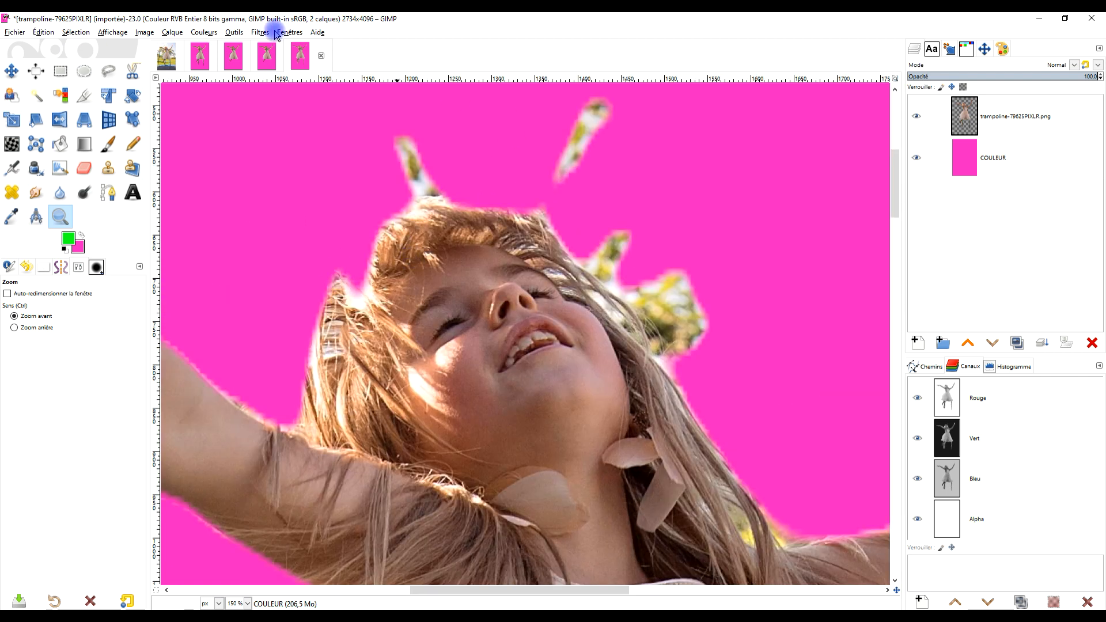
Compare the head and hair edges across the slazzer, removebg and erasebg images.
{"action": "left_click", "coordinate": [263, 60]}
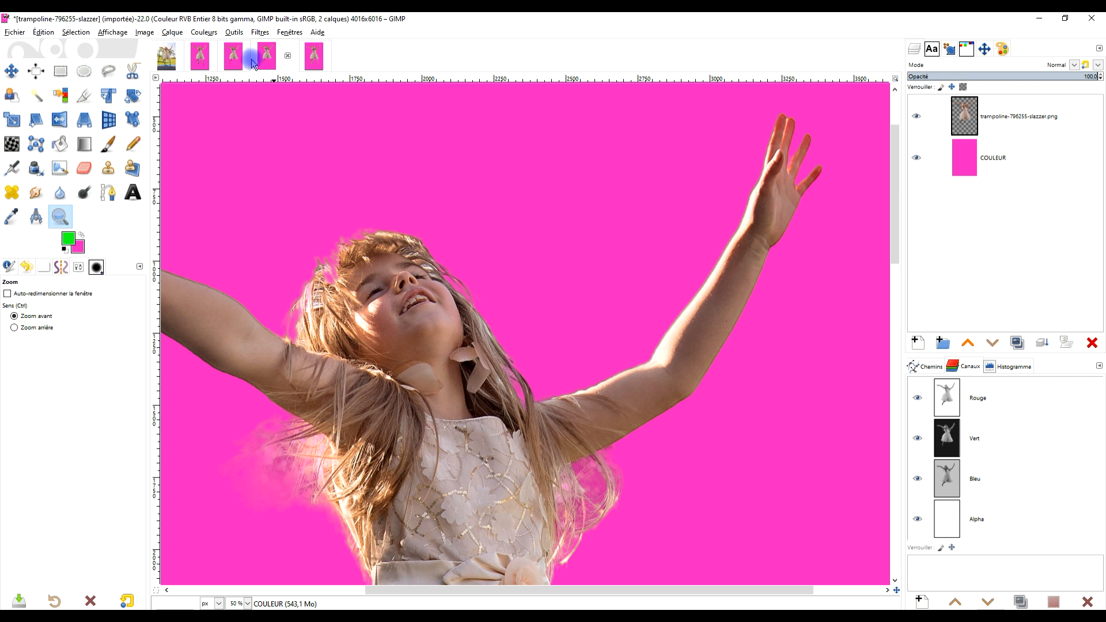
{"action": "left_click", "coordinate": [233, 60]}
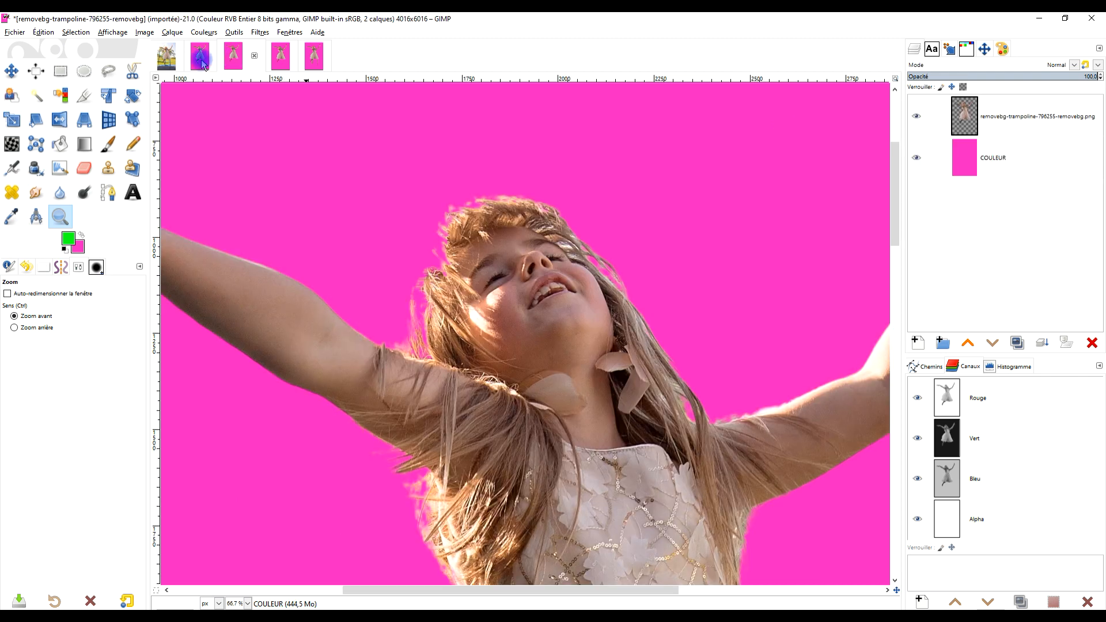
{"action": "left_click", "coordinate": [201, 61]}
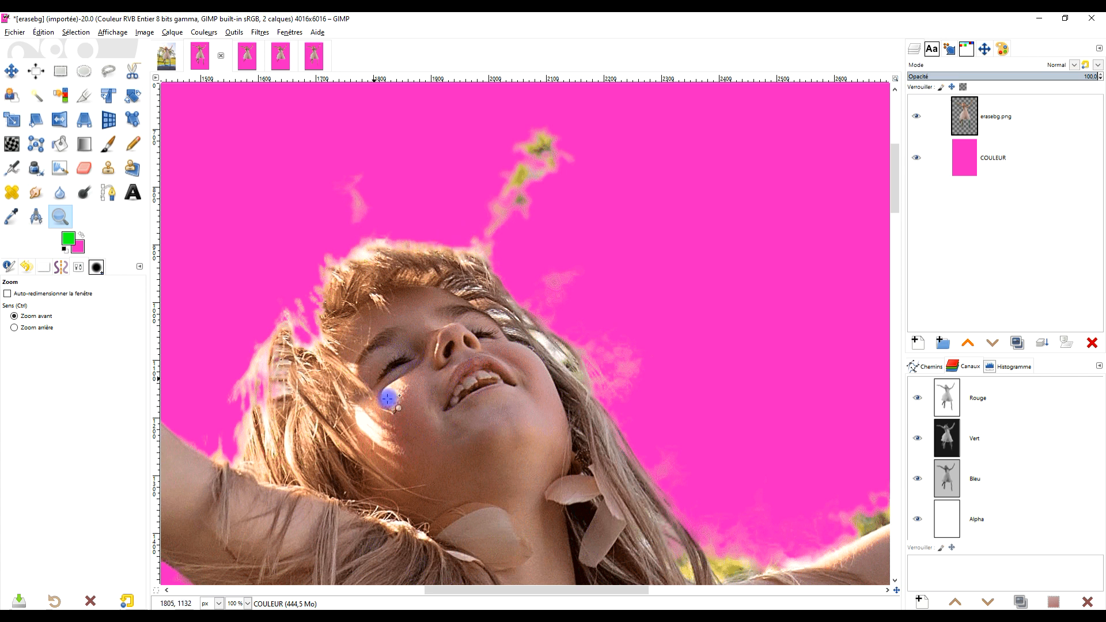
Examine the erasebg cutout's hair below the outstretched arm and the dress edge from bodice to skirt.
{"action": "left_click_drag", "start_coordinate": [389, 399], "coordinate": [530, 178]}
{"action": "left_click_drag", "start_coordinate": [446, 351], "coordinate": [574, 213]}
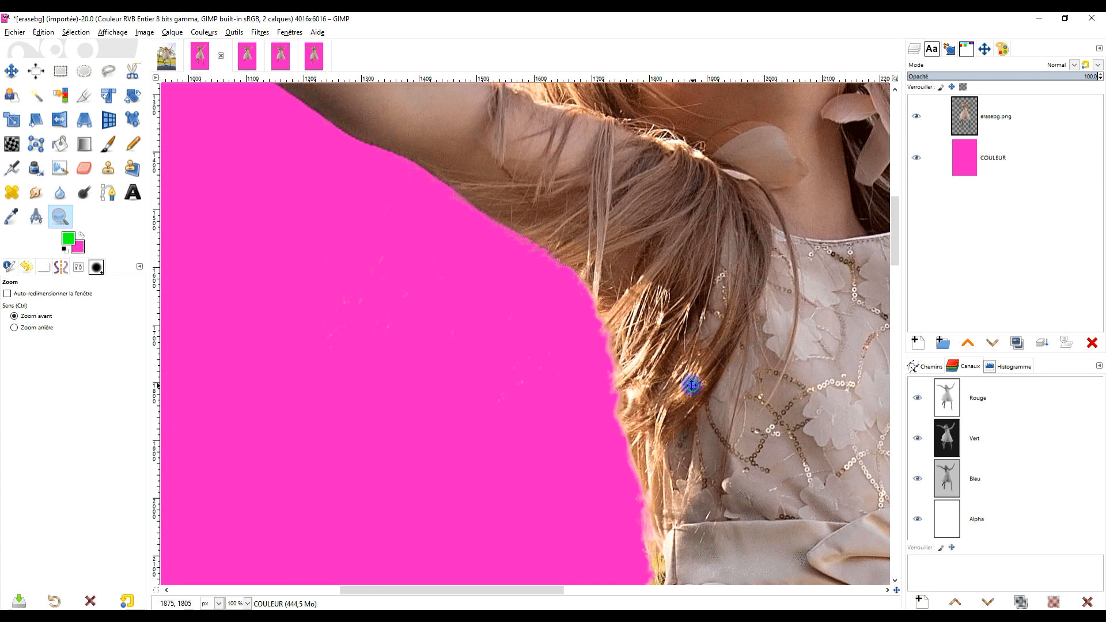
{"action": "left_click_drag", "start_coordinate": [693, 382], "coordinate": [610, 284]}
{"action": "left_click_drag", "start_coordinate": [627, 436], "coordinate": [688, 95]}
{"action": "left_click_drag", "start_coordinate": [453, 346], "coordinate": [481, 164]}
{"action": "left_click_drag", "start_coordinate": [550, 244], "coordinate": [484, 523]}
{"action": "left_click", "coordinate": [556, 327], "text": "ctrl"}
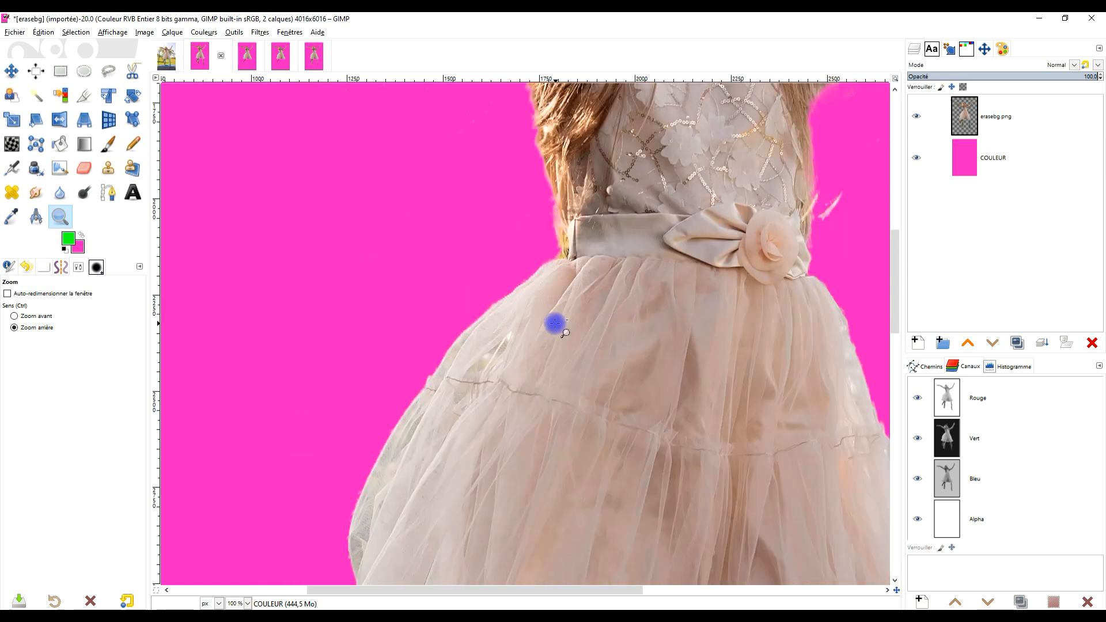
{"action": "left_click", "coordinate": [555, 321], "text": "ctrl"}
{"action": "left_click", "coordinate": [520, 202]}
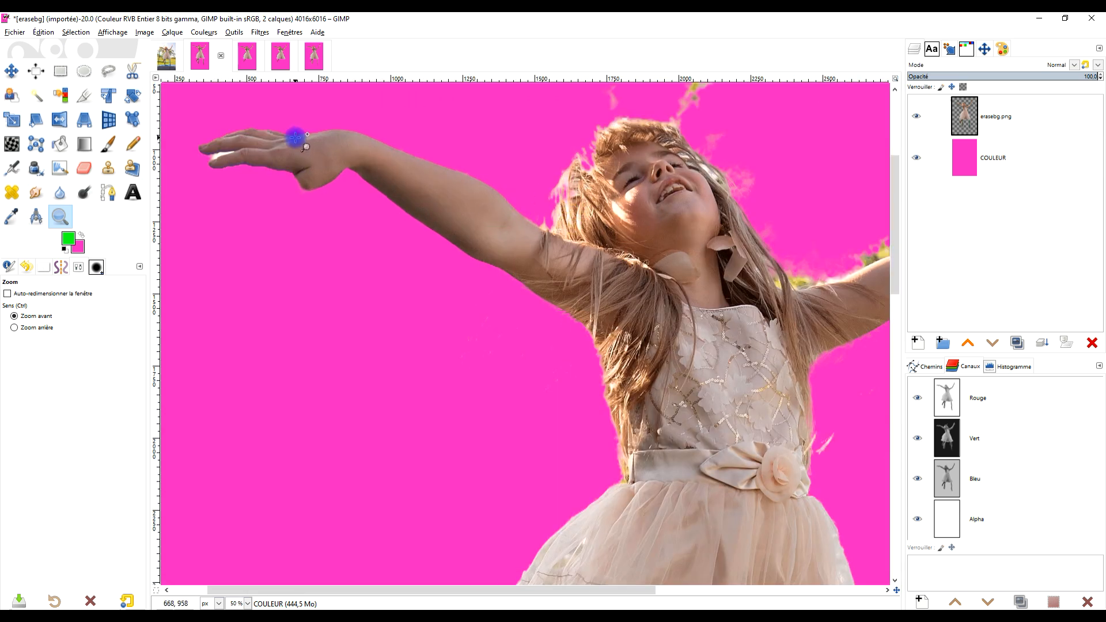
Examine the erasebg cutout from the outstretched arm down to the skirt, and return to the head and raised arm.
{"action": "left_click_drag", "start_coordinate": [733, 214], "coordinate": [590, 244]}
{"action": "left_click_drag", "start_coordinate": [708, 372], "coordinate": [490, 463]}
{"action": "left_click_drag", "start_coordinate": [333, 424], "coordinate": [776, 365]}
{"action": "left_click_drag", "start_coordinate": [722, 440], "coordinate": [511, 113]}
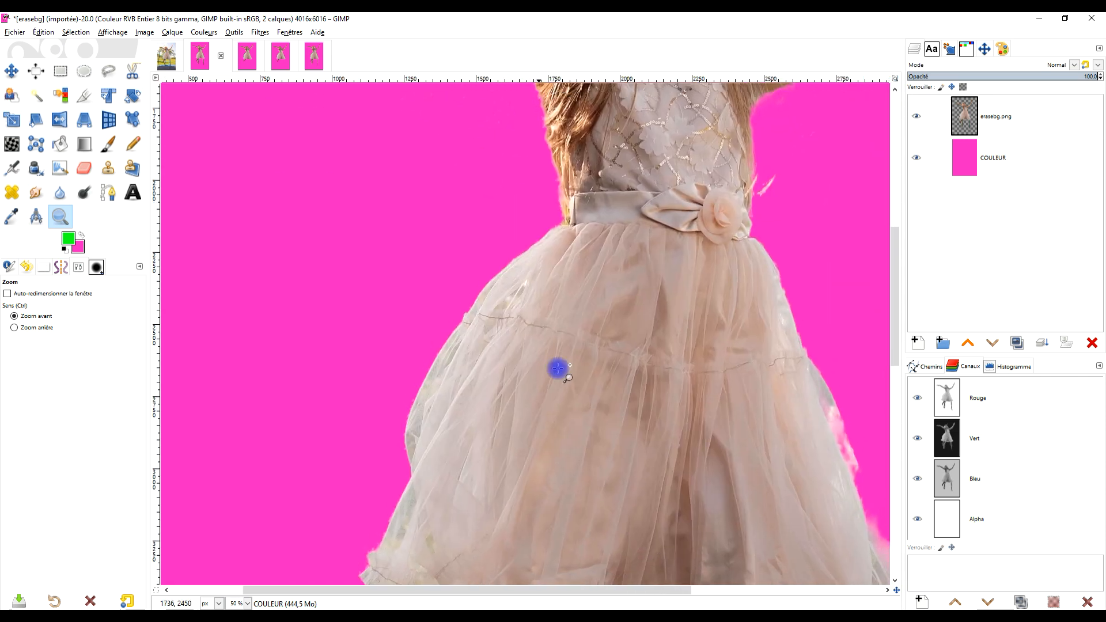
{"action": "left_click_drag", "start_coordinate": [586, 504], "coordinate": [641, 185]}
{"action": "left_click_drag", "start_coordinate": [739, 225], "coordinate": [585, 513]}
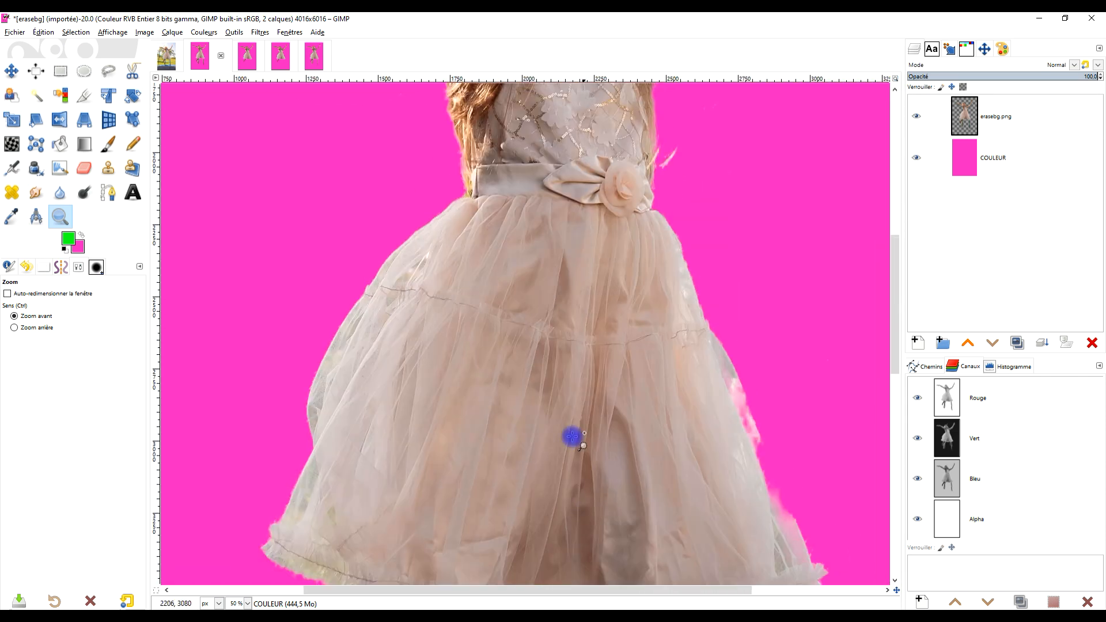
{"action": "left_click_drag", "start_coordinate": [680, 276], "coordinate": [636, 519]}
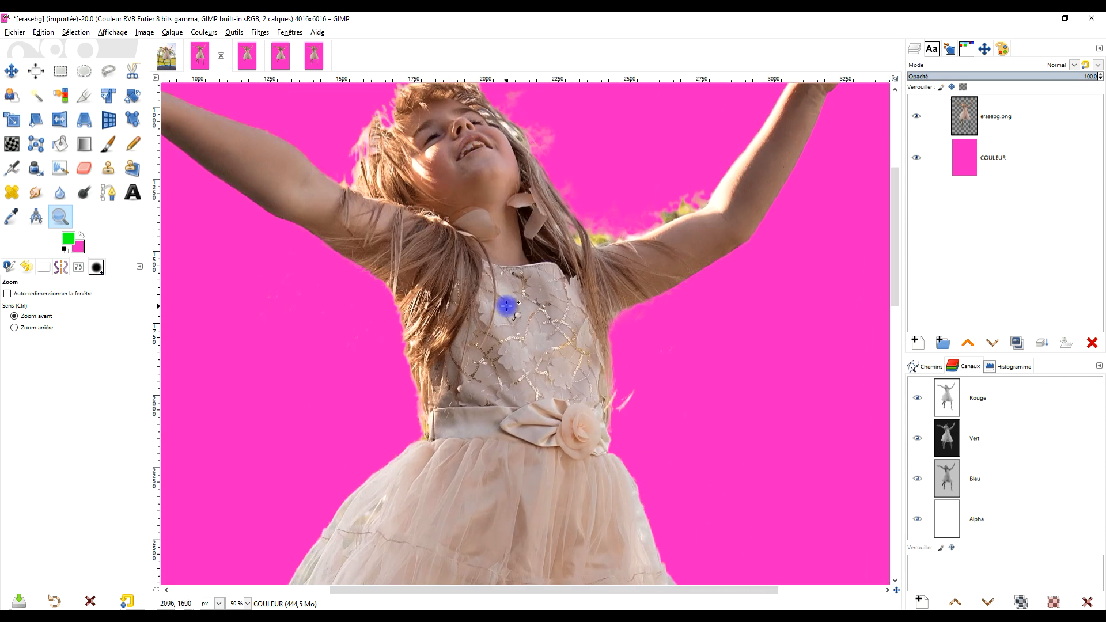
{"action": "left_click_drag", "start_coordinate": [605, 275], "coordinate": [615, 344]}
{"action": "left_click_drag", "start_coordinate": [518, 222], "coordinate": [520, 265]}
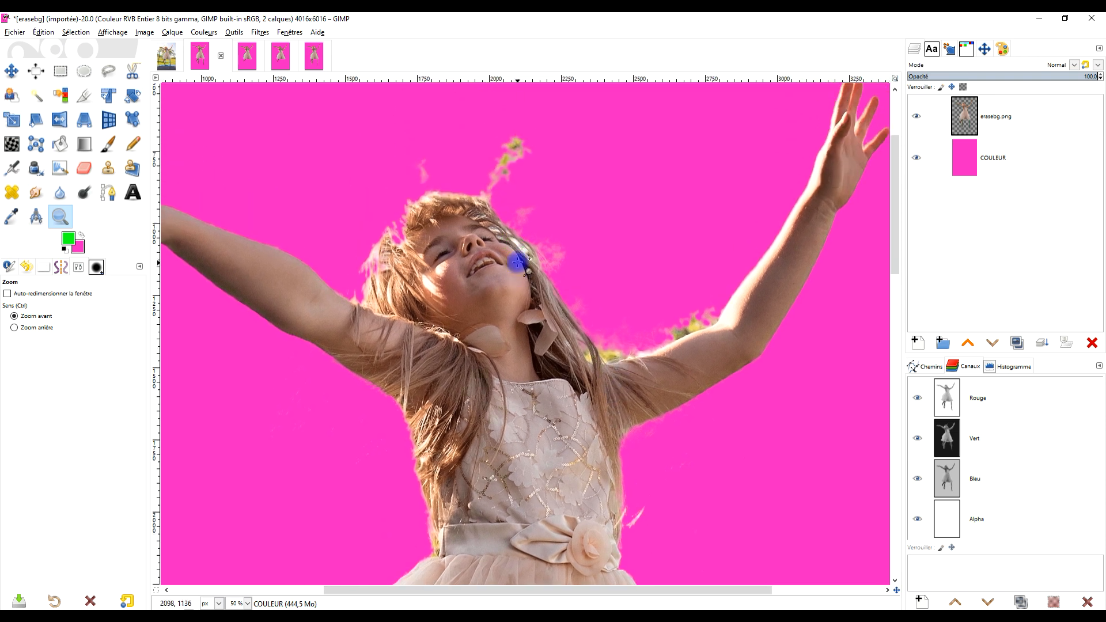
Compare the removebg, slazzer, PIXLR and erasebg cutouts on pink by viewing the open images in turn.
{"action": "left_click", "coordinate": [247, 56]}
{"action": "left_click", "coordinate": [269, 53]}
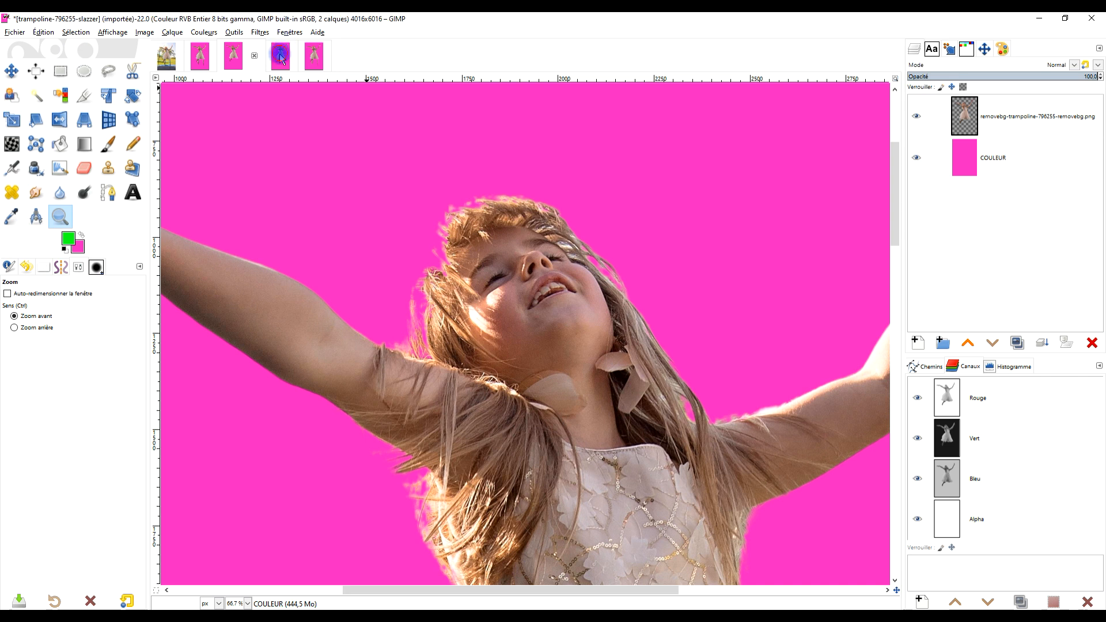
{"action": "left_click", "coordinate": [314, 56]}
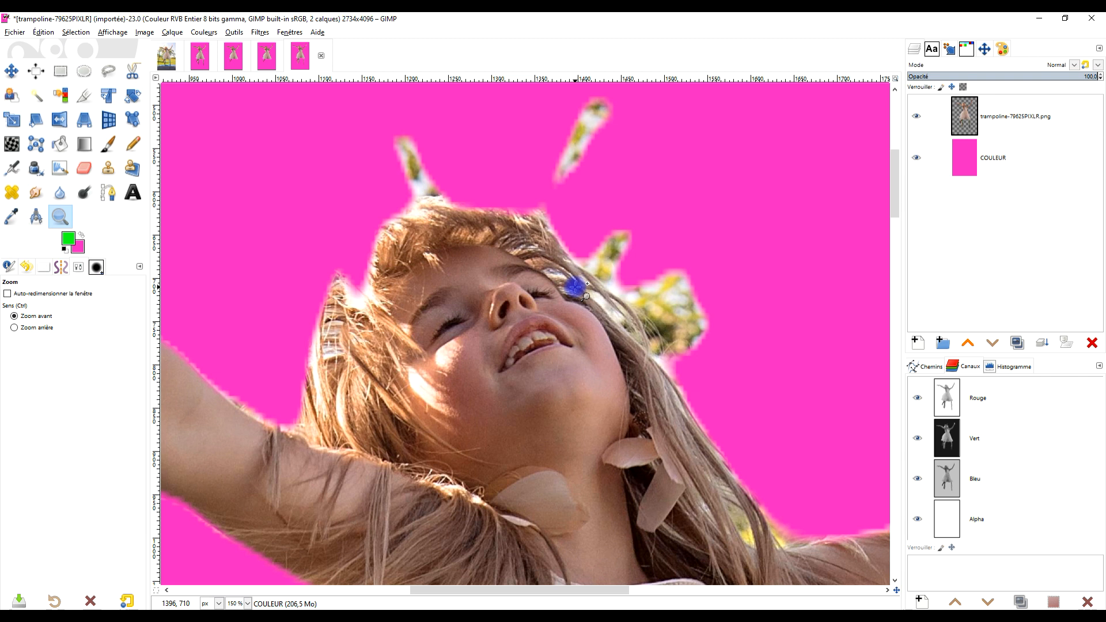
{"action": "left_click", "coordinate": [263, 57]}
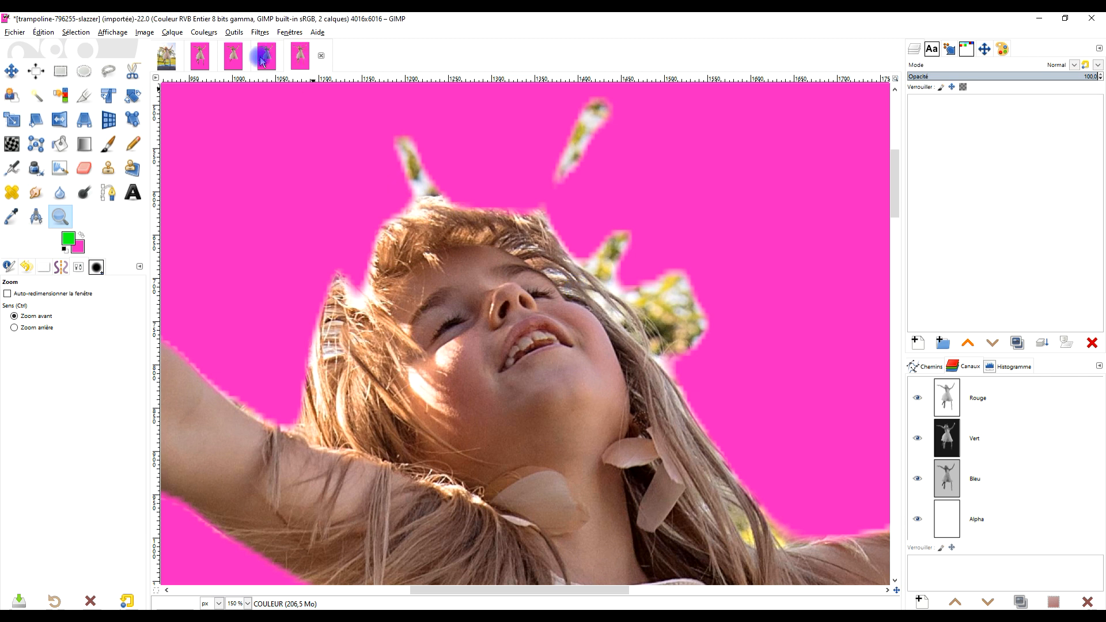
{"action": "left_click", "coordinate": [234, 57]}
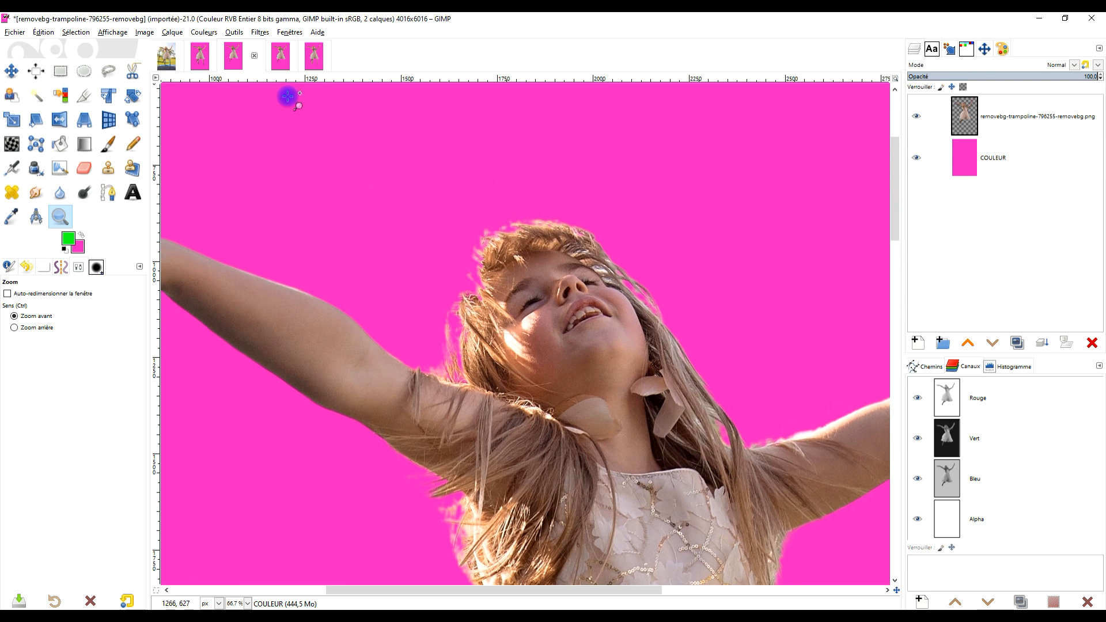
{"action": "left_click", "coordinate": [202, 59]}
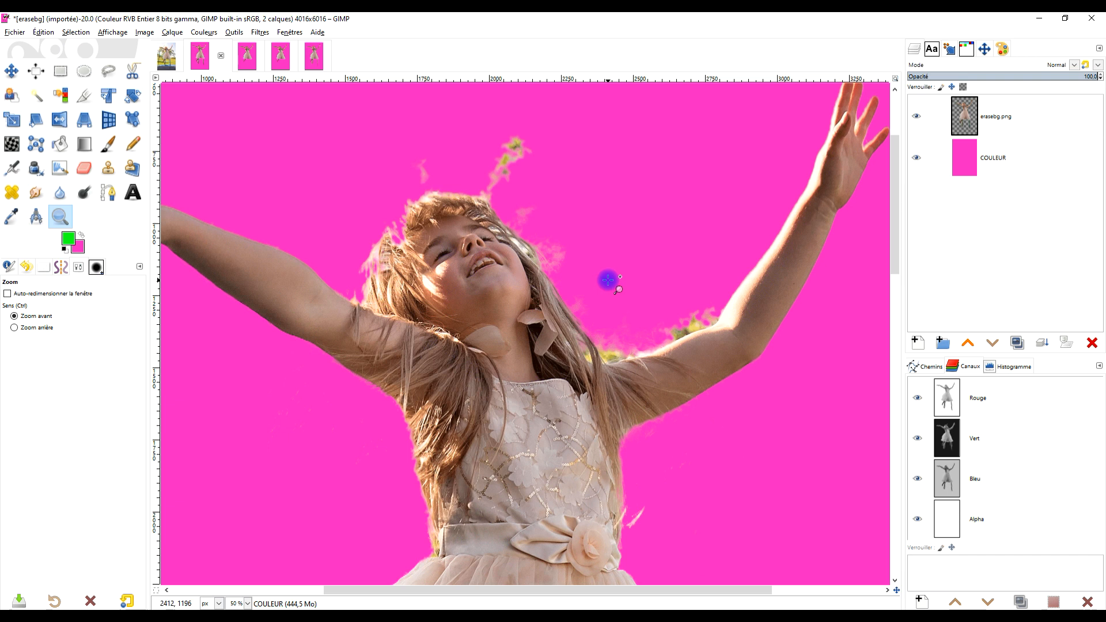
Switch to the Chrome browser and close the full-image download dialog on the remove.bg page.
{"action": "left_click", "coordinate": [1039, 18]}
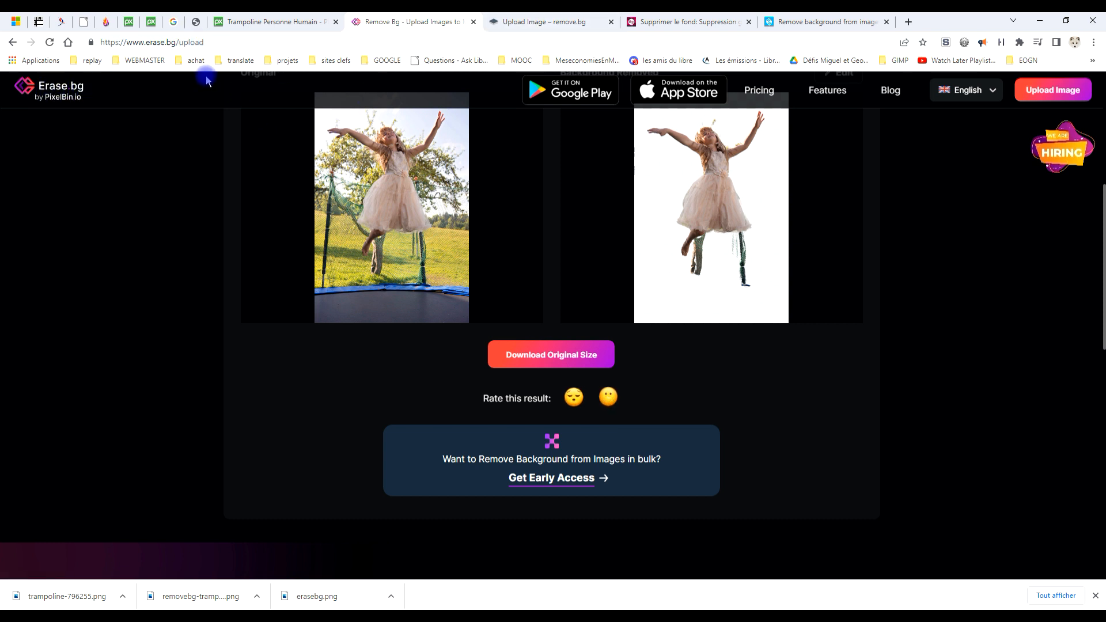
{"action": "left_click", "coordinate": [541, 21]}
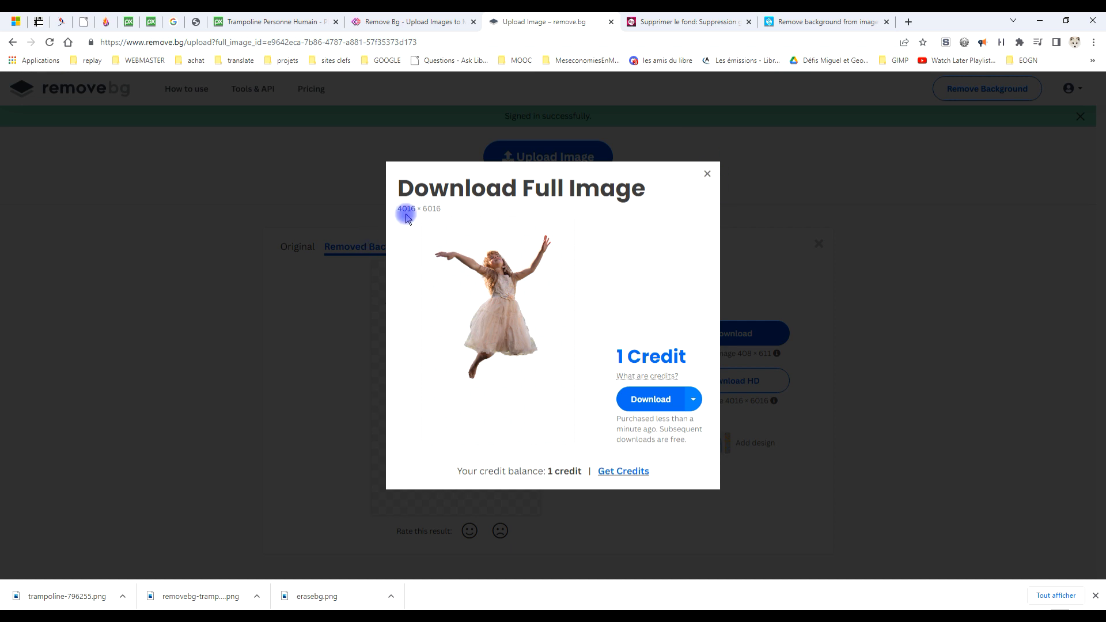
{"action": "left_click", "coordinate": [707, 175]}
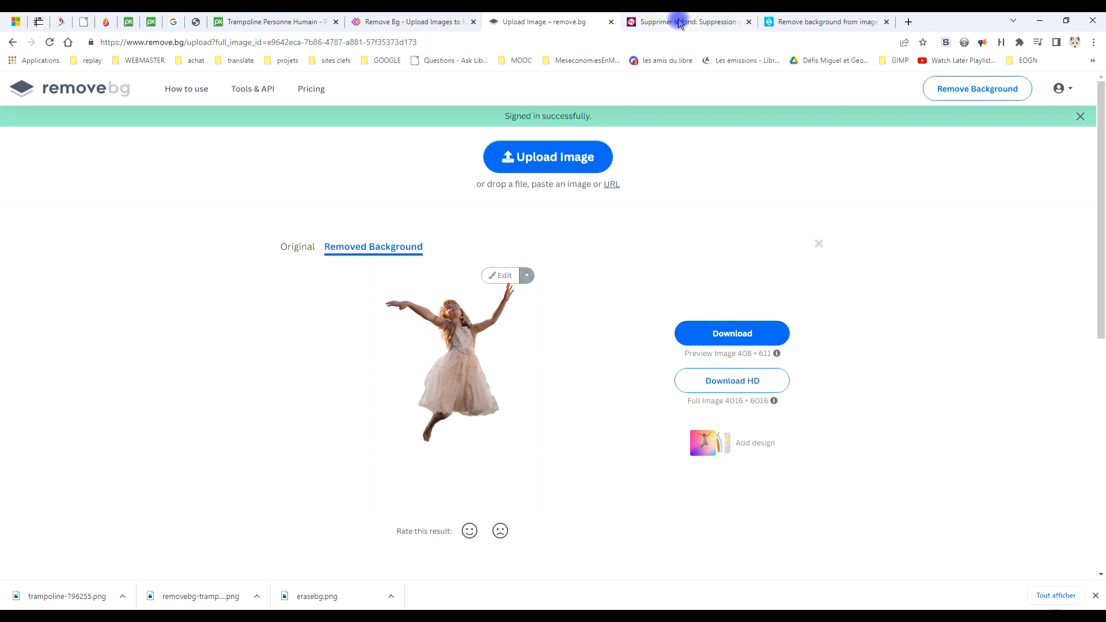
Compare the background-removal result pages on Pixlr and Slazzer.
{"action": "left_click", "coordinate": [699, 23]}
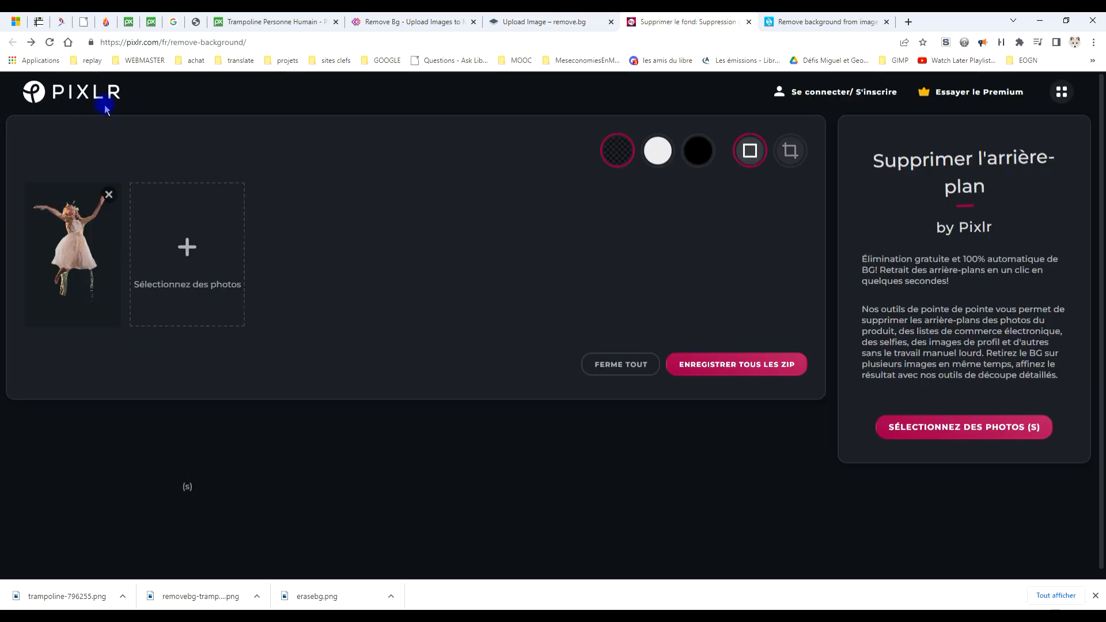
{"action": "left_click", "coordinate": [773, 22]}
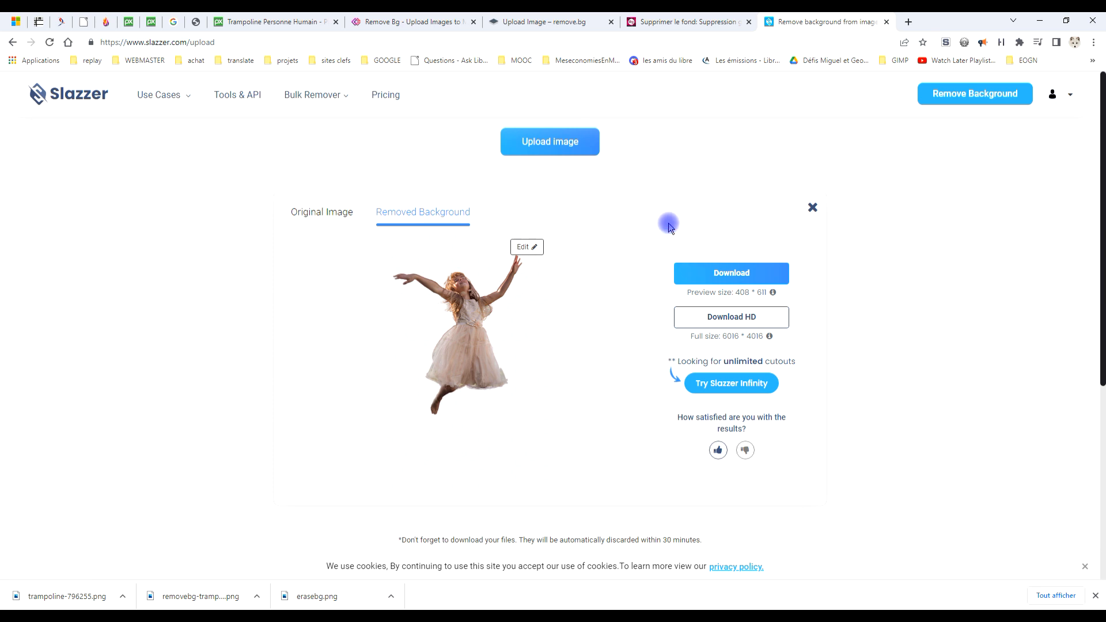
{"action": "left_click", "coordinate": [678, 18]}
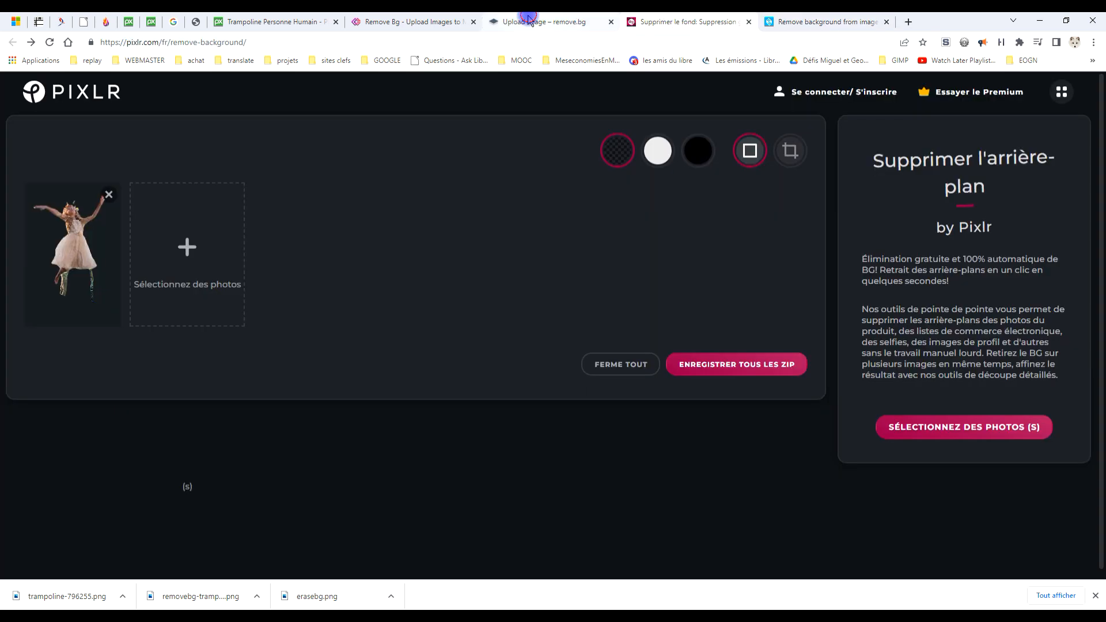
View the background and erase/restore options in remove.bg's cutout editor, and close the editor.
{"action": "left_click", "coordinate": [455, 21]}
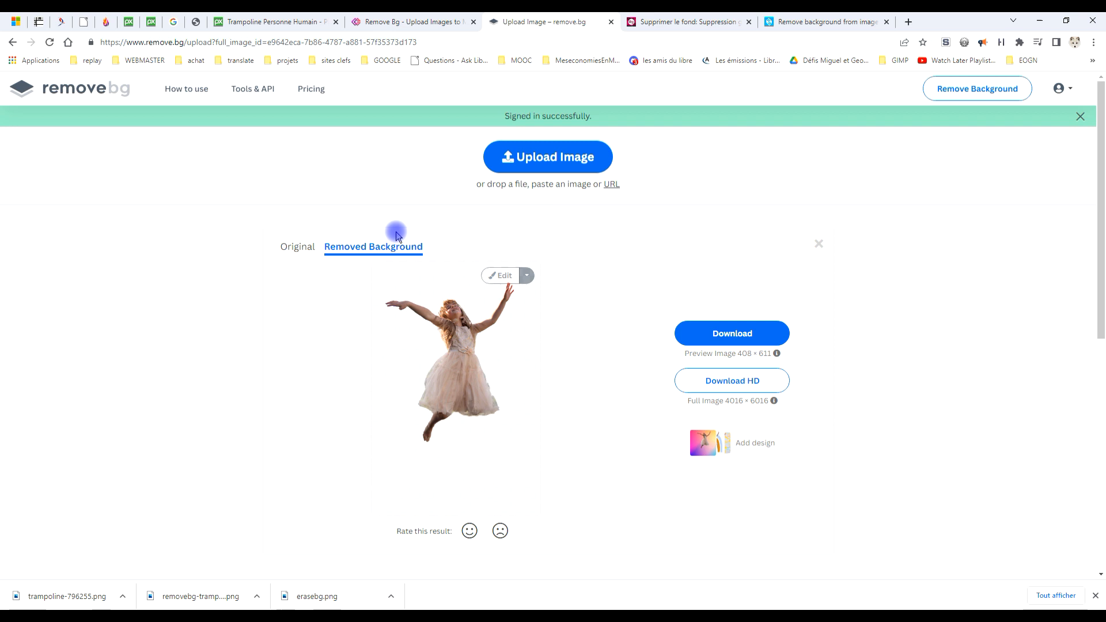
{"action": "left_click", "coordinate": [496, 281]}
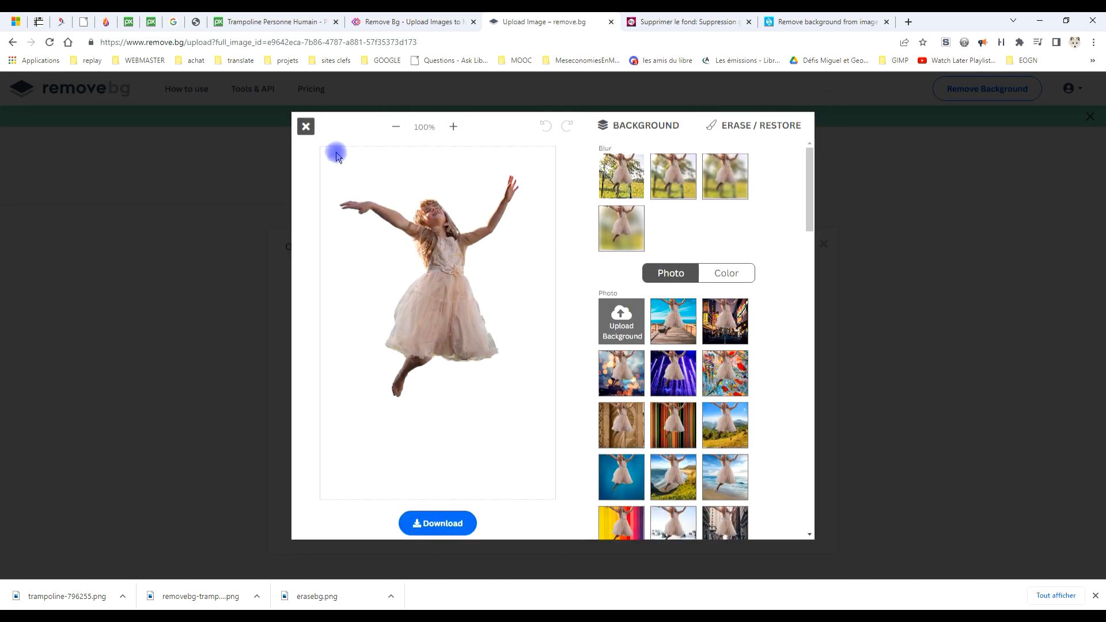
{"action": "left_click", "coordinate": [306, 126]}
Compare the result pages of Erase.bg, remove.bg, Pixlr and Slazzer for the trampoline photo.
{"action": "left_click", "coordinate": [414, 22]}
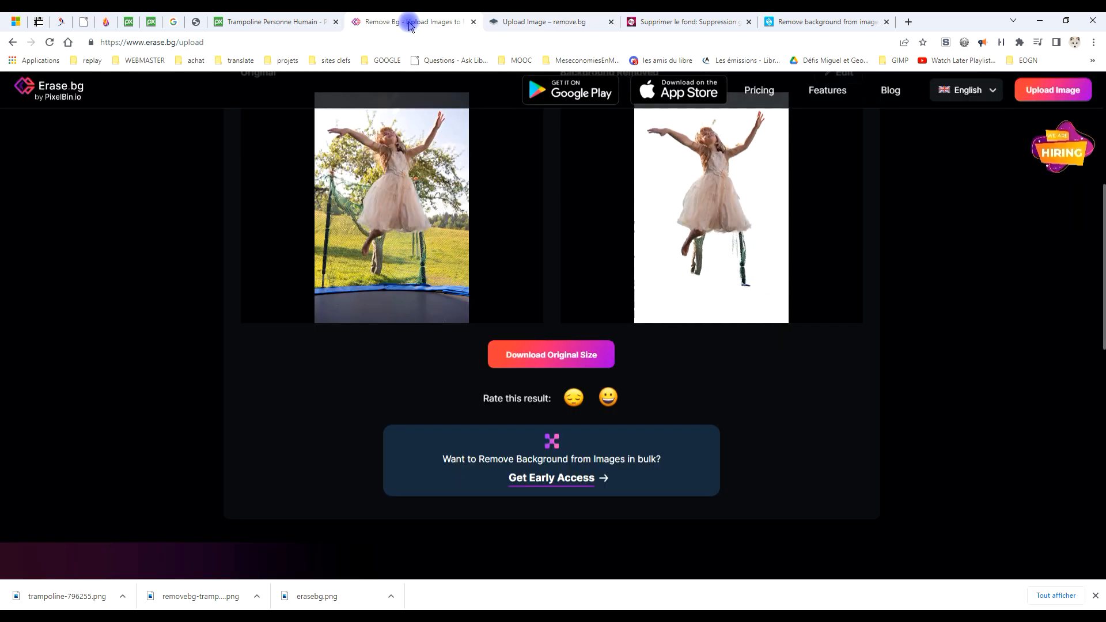
{"action": "left_click", "coordinate": [674, 22]}
{"action": "left_click", "coordinate": [812, 22]}
{"action": "left_click", "coordinate": [524, 21]}
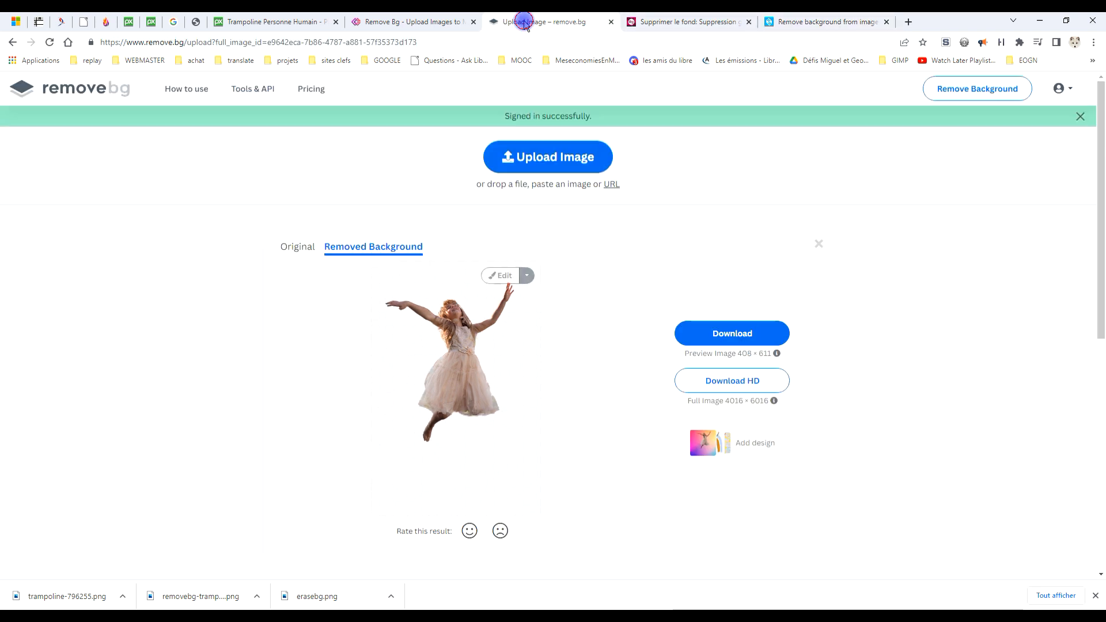
{"action": "left_click", "coordinate": [402, 21]}
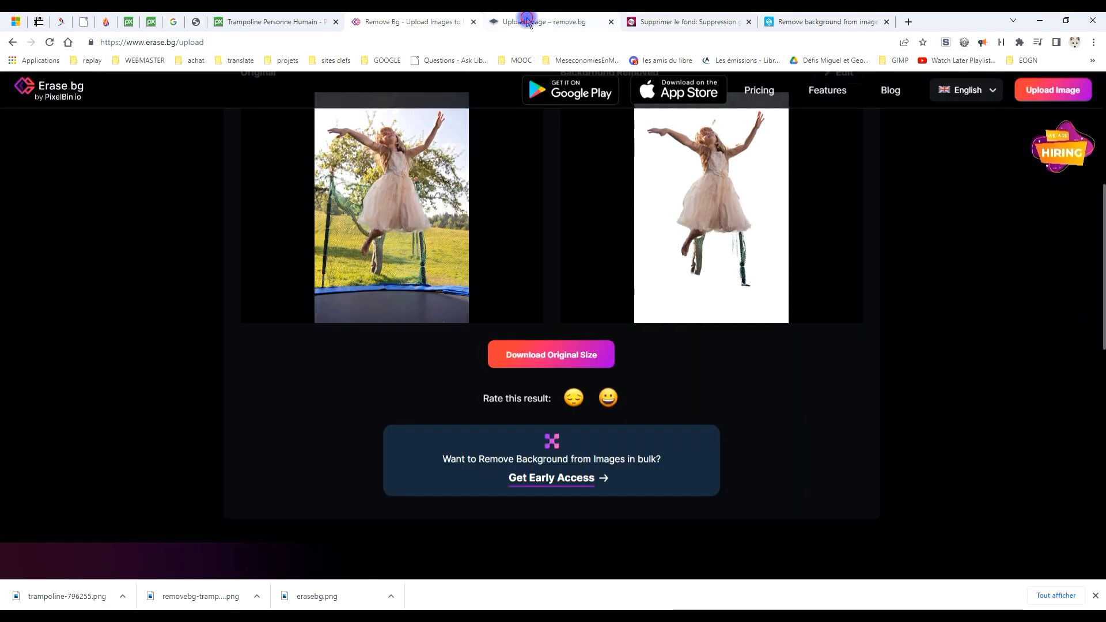
{"action": "left_click", "coordinate": [526, 21]}
{"action": "left_click", "coordinate": [690, 21]}
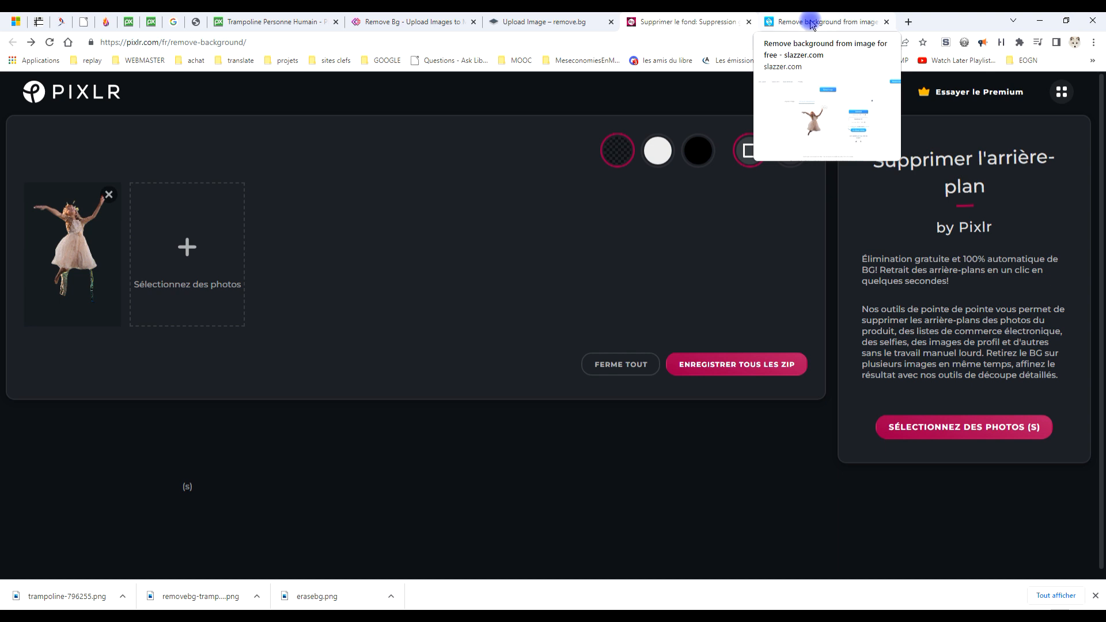
{"action": "left_click", "coordinate": [812, 23]}
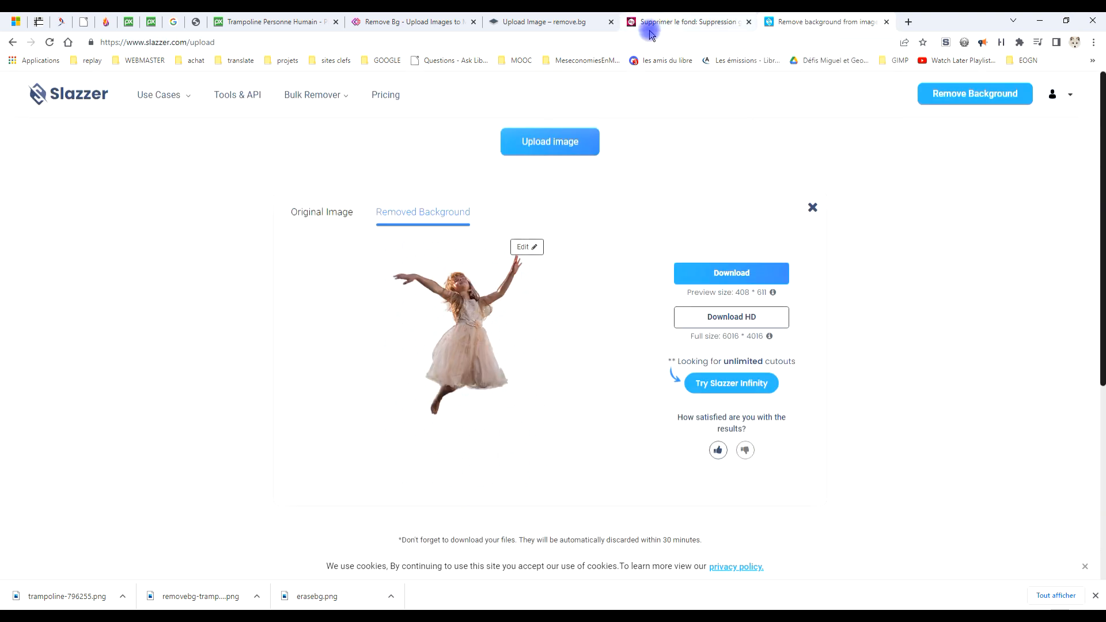